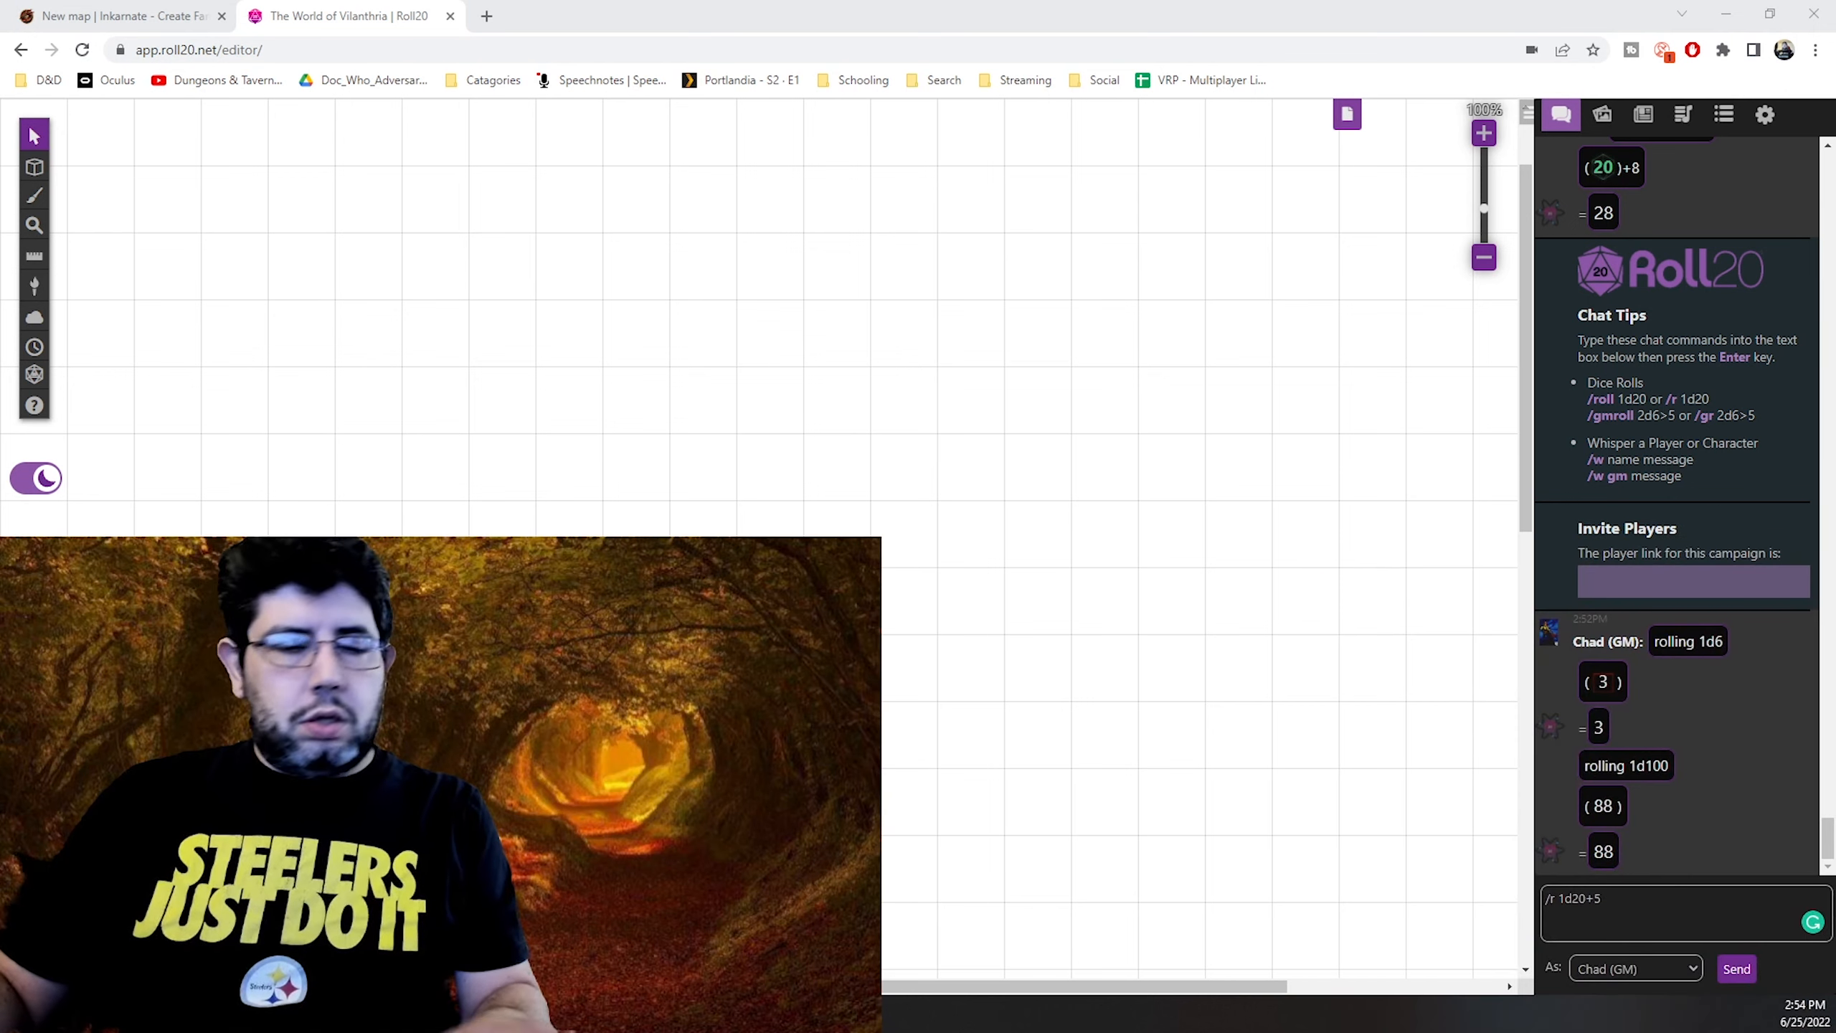
Roll 1d20+5 and 1d8+5 in the chat.
key(Return)
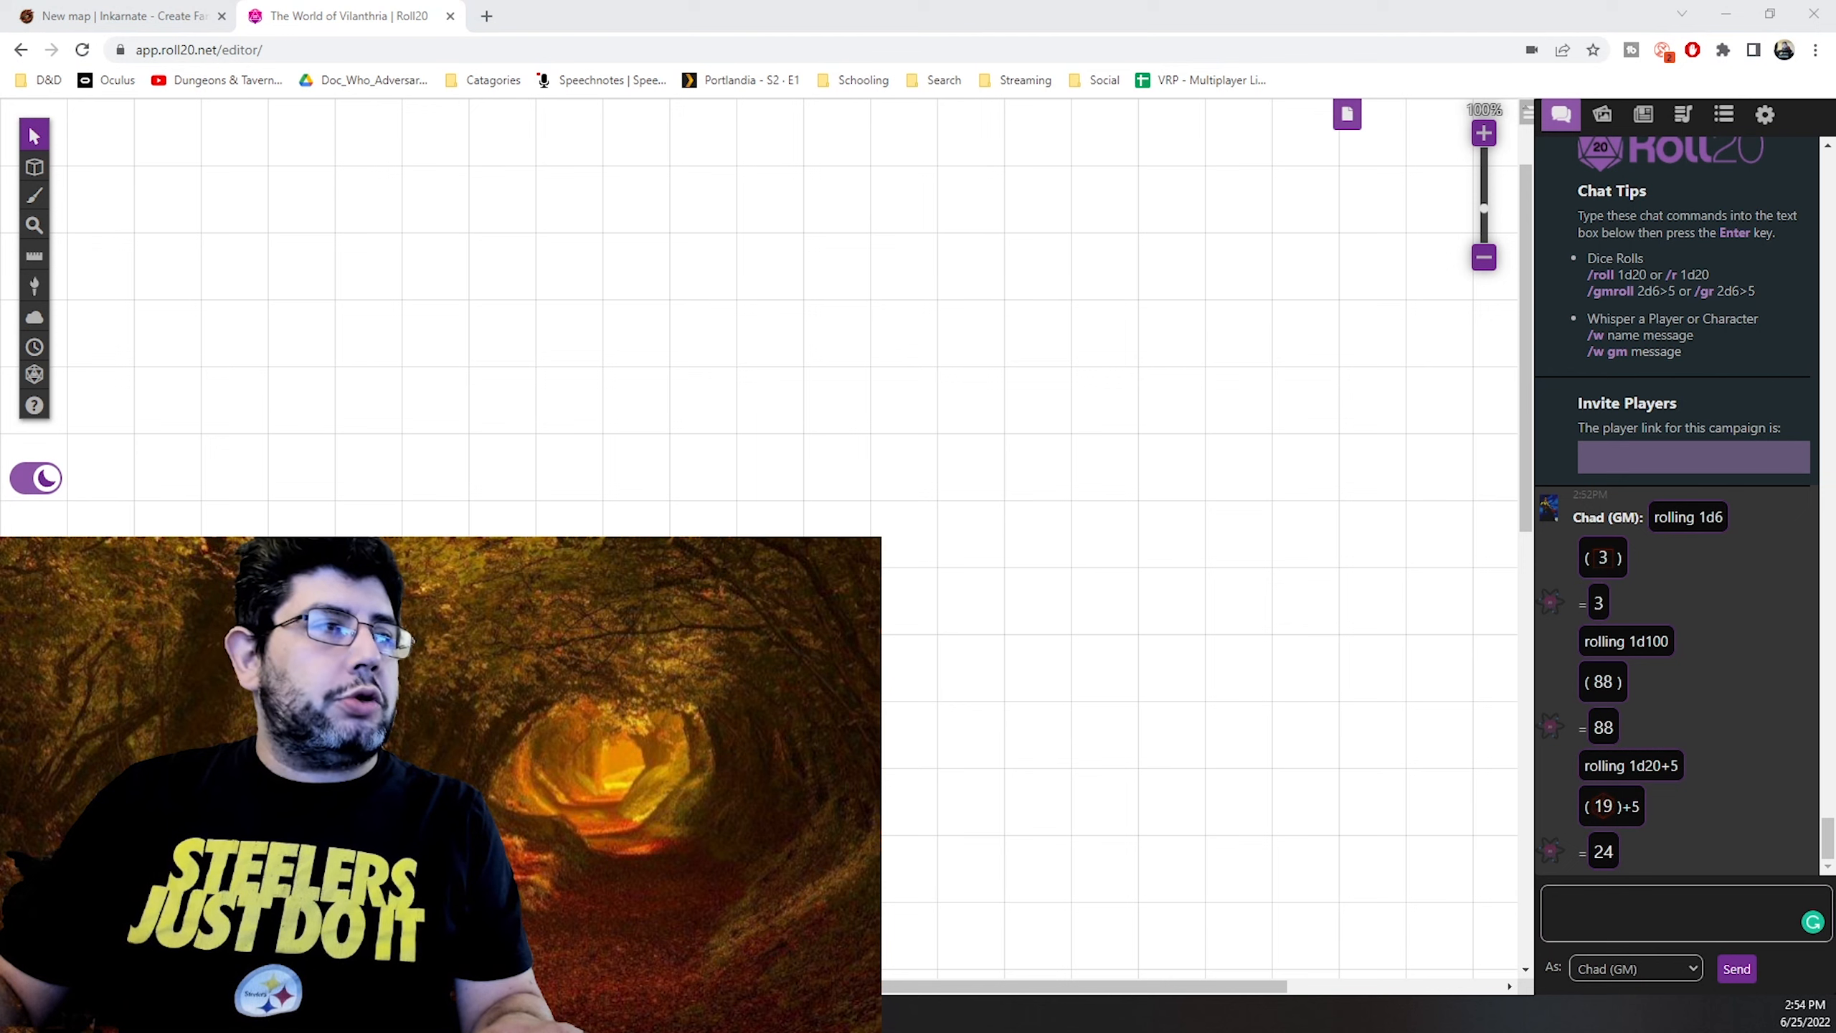
text(/r 1d8+5)
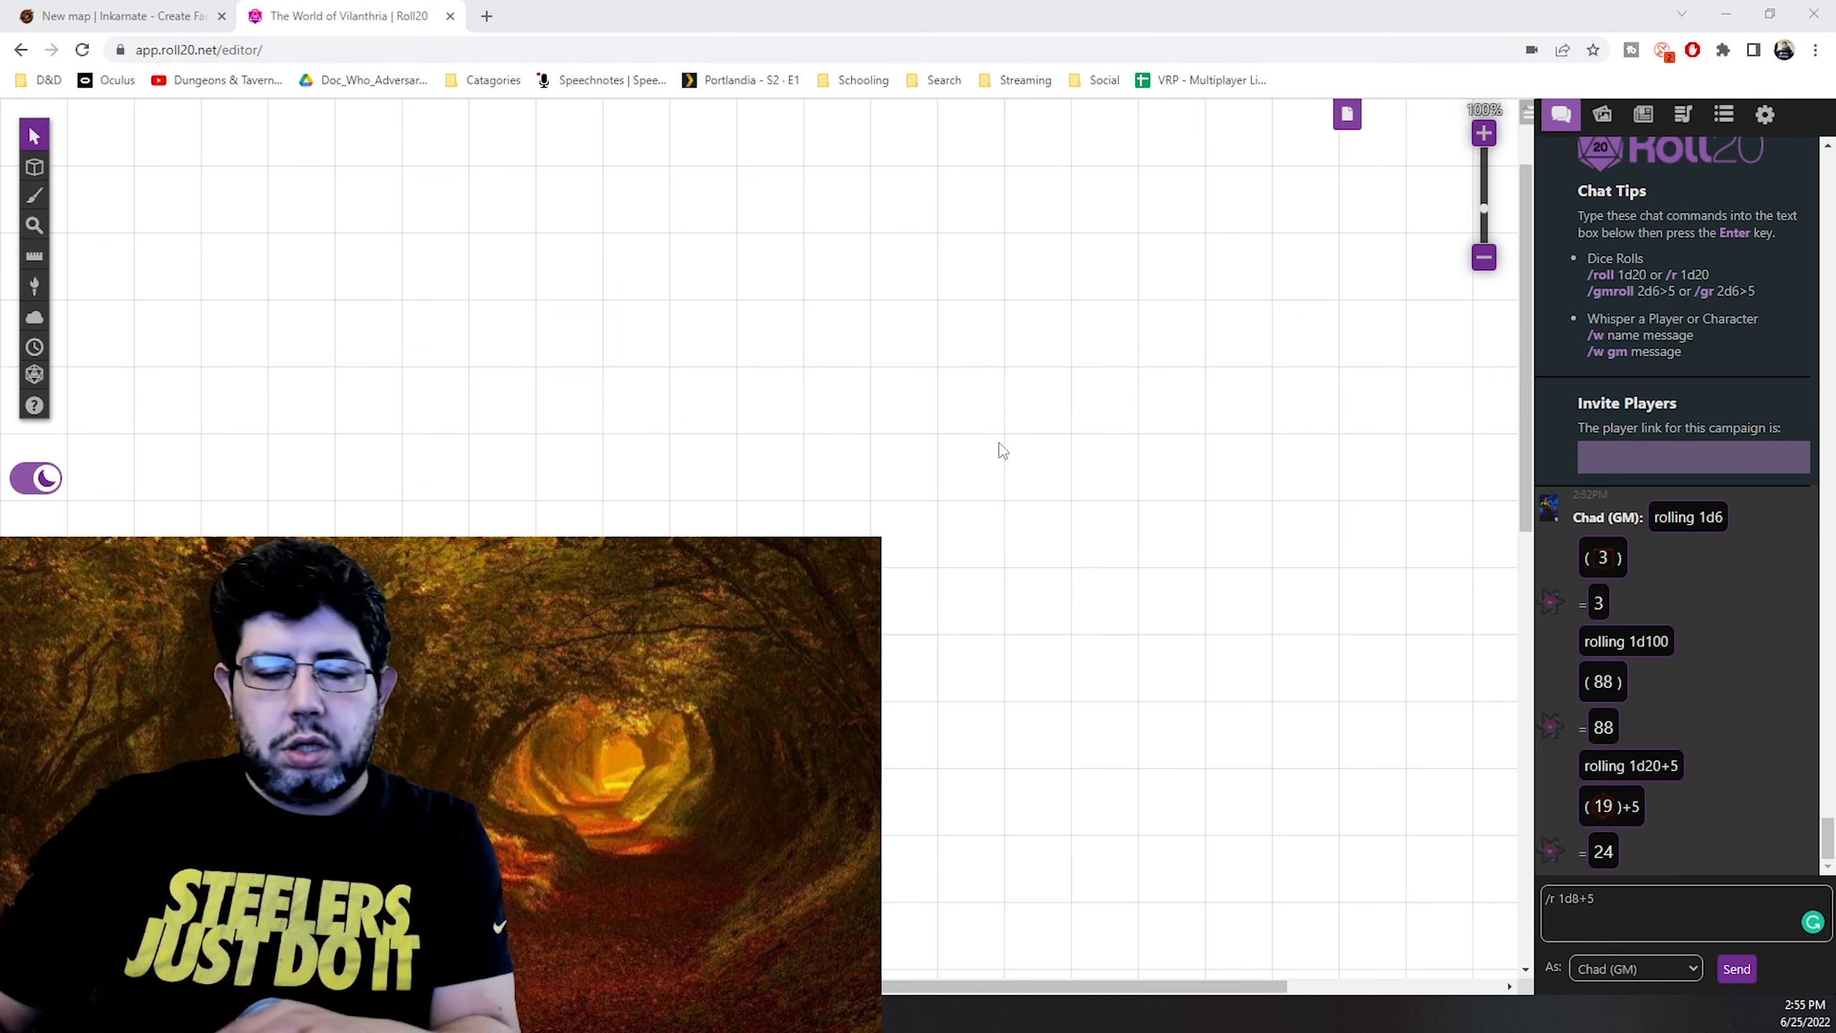
click(1787, 928)
text(+5)
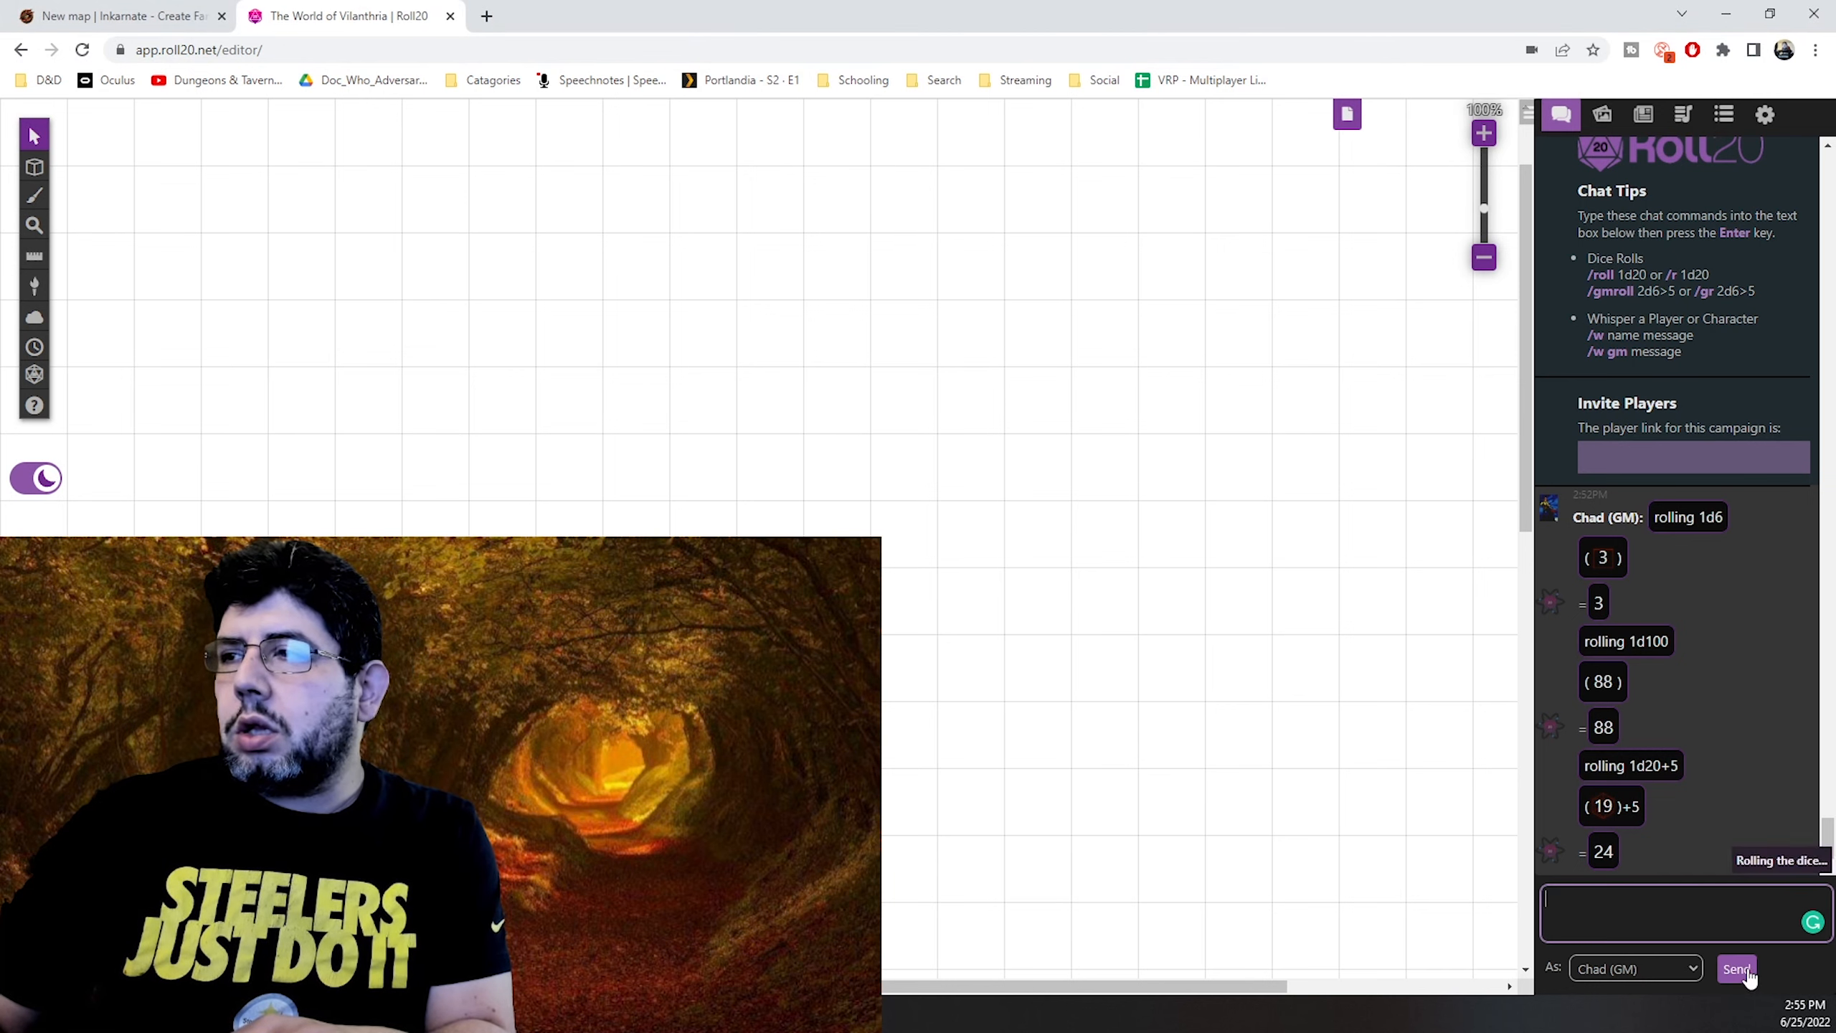
click(1738, 969)
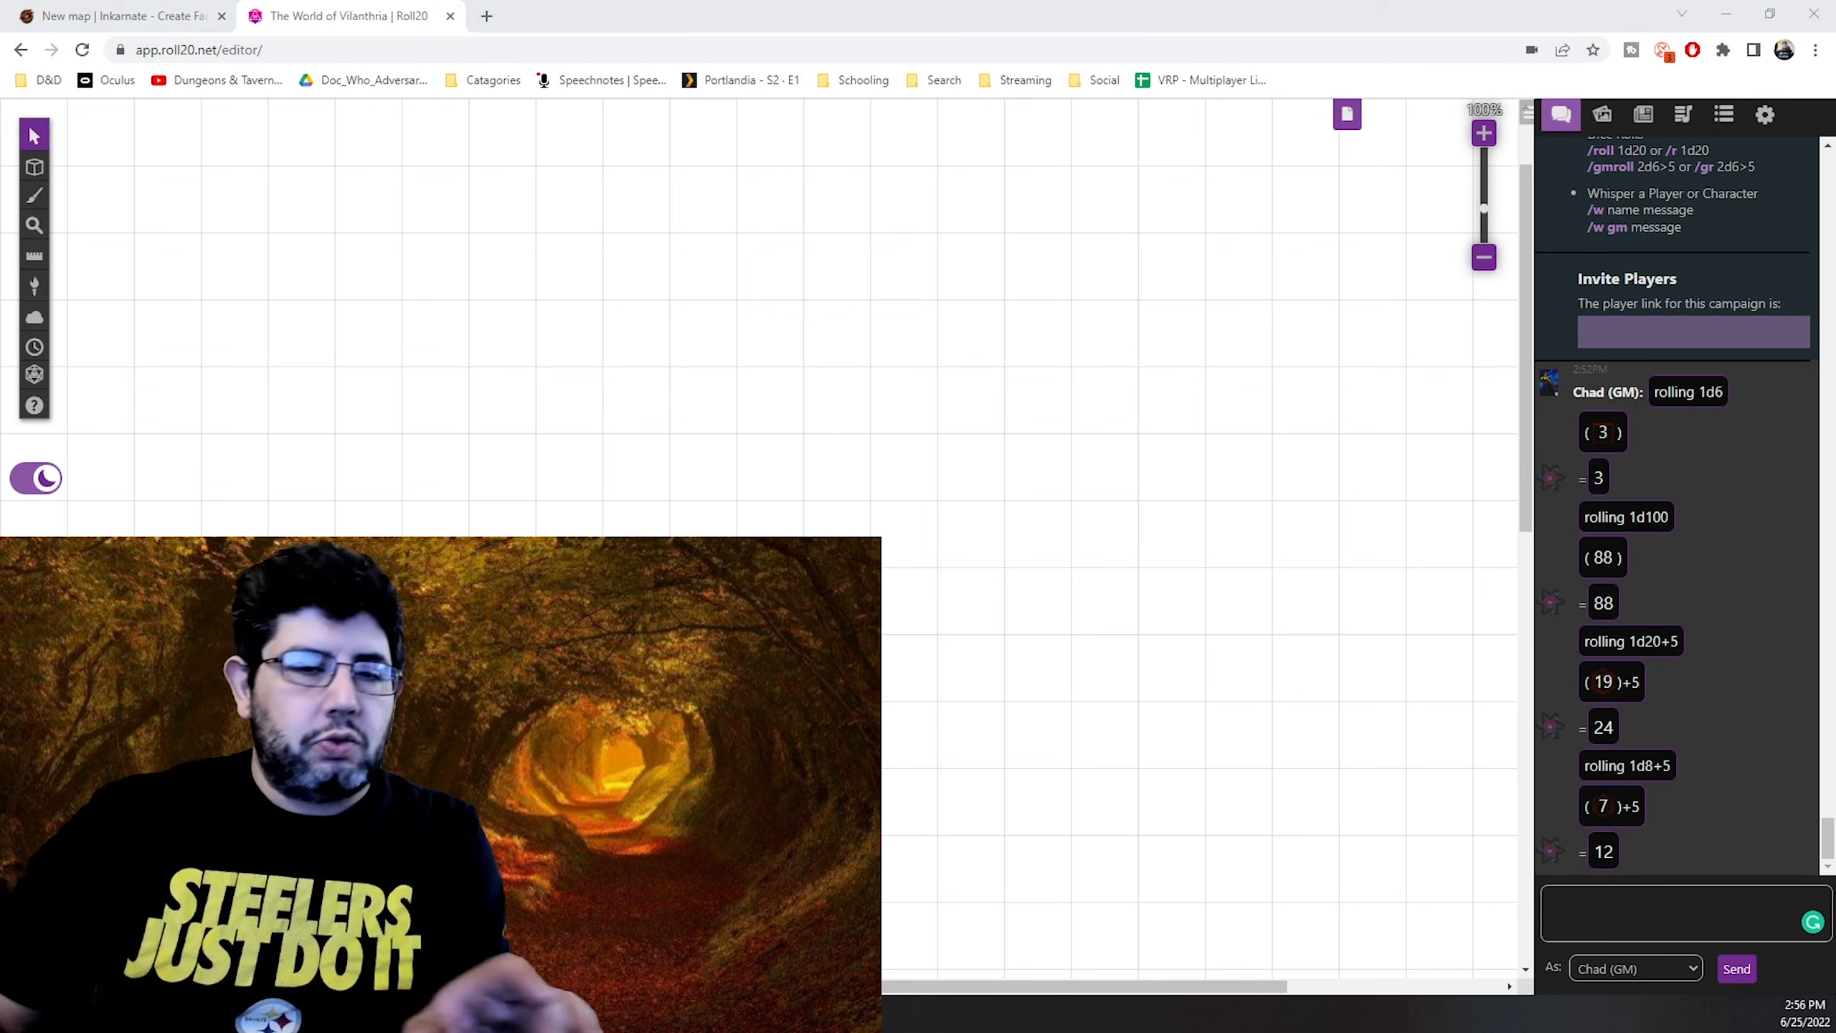
Switch to the OpenOffice Writer notes and start a new line beneath "12 Lakes".
key(alt+Tab)
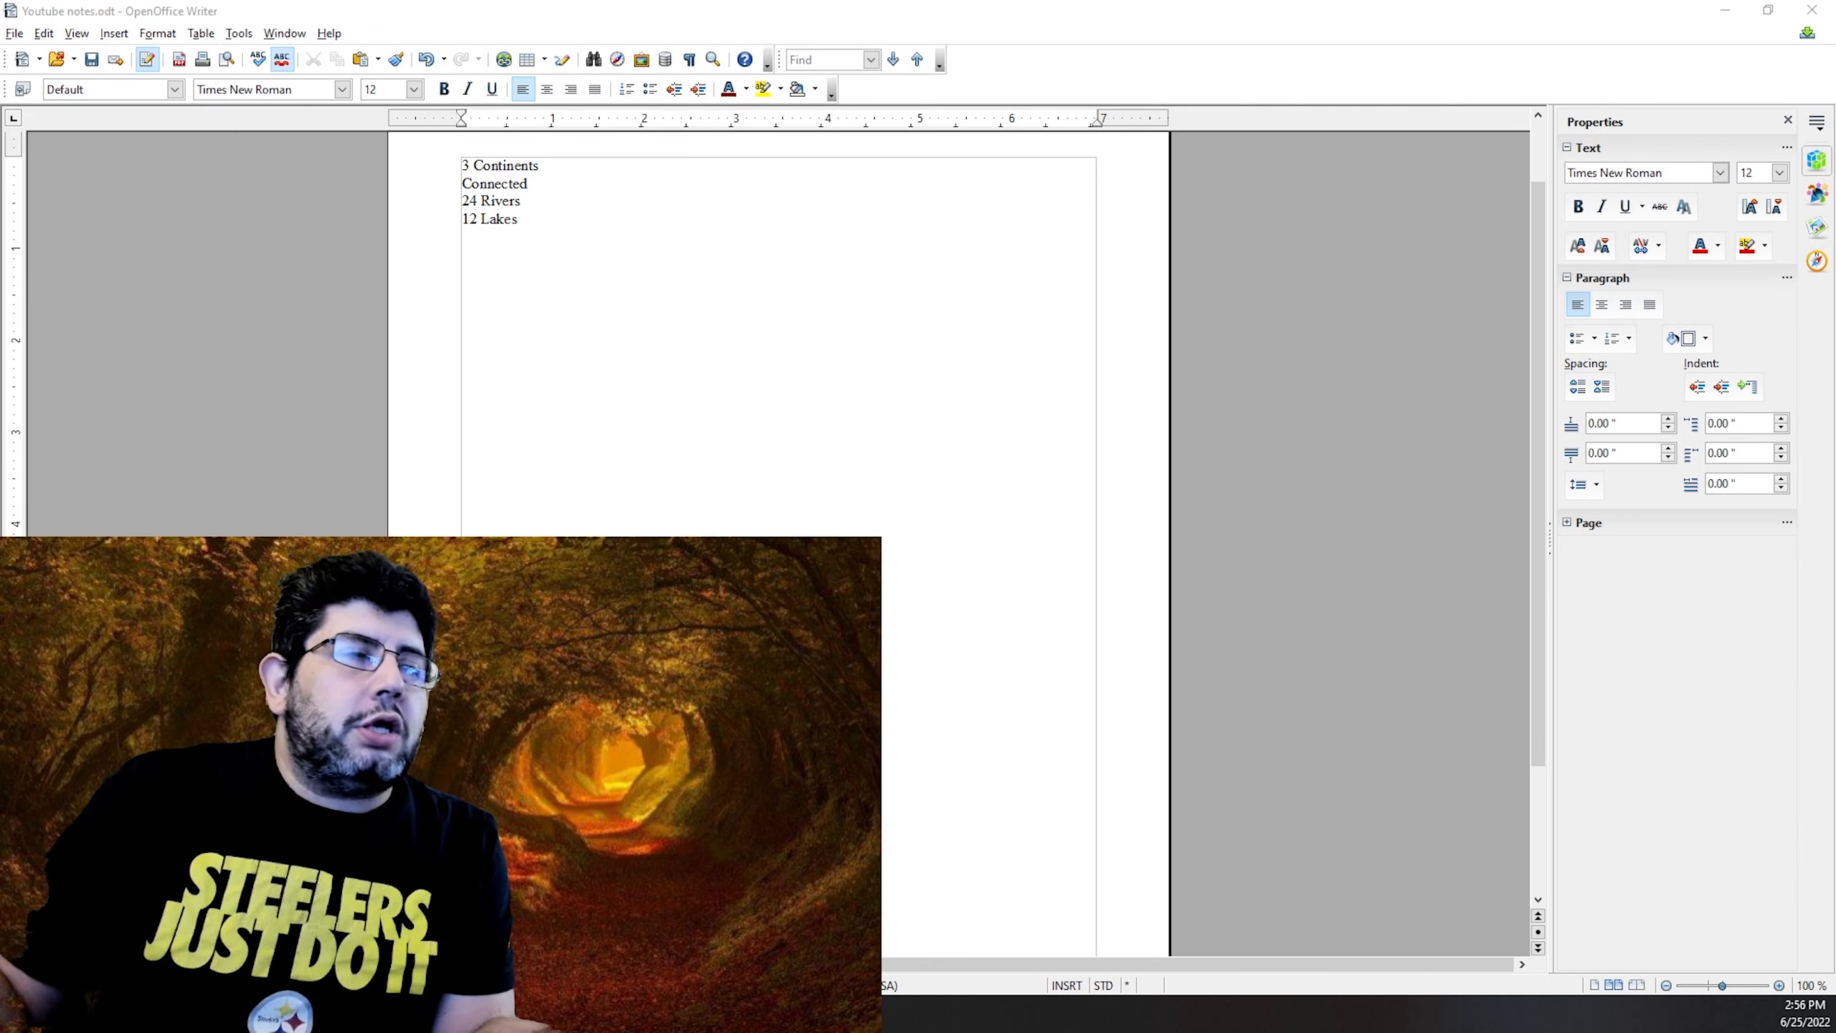
click(495, 276)
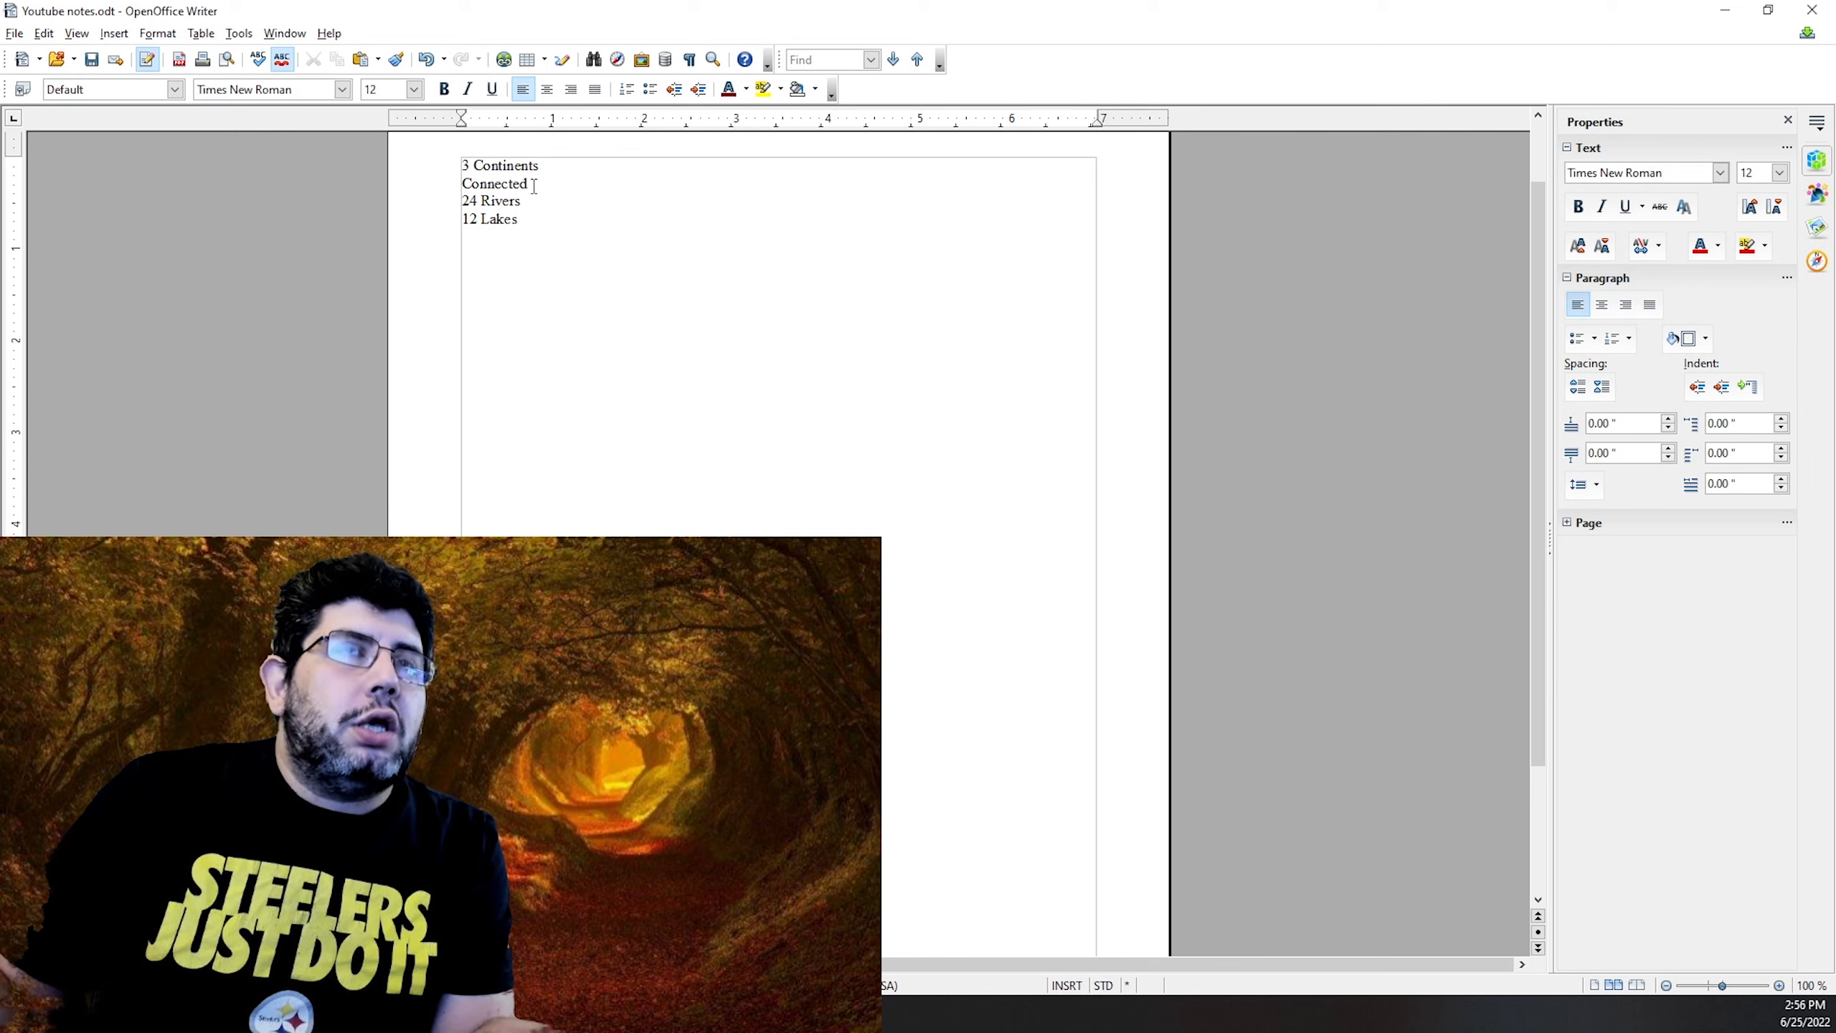
key(Return)
text(1)
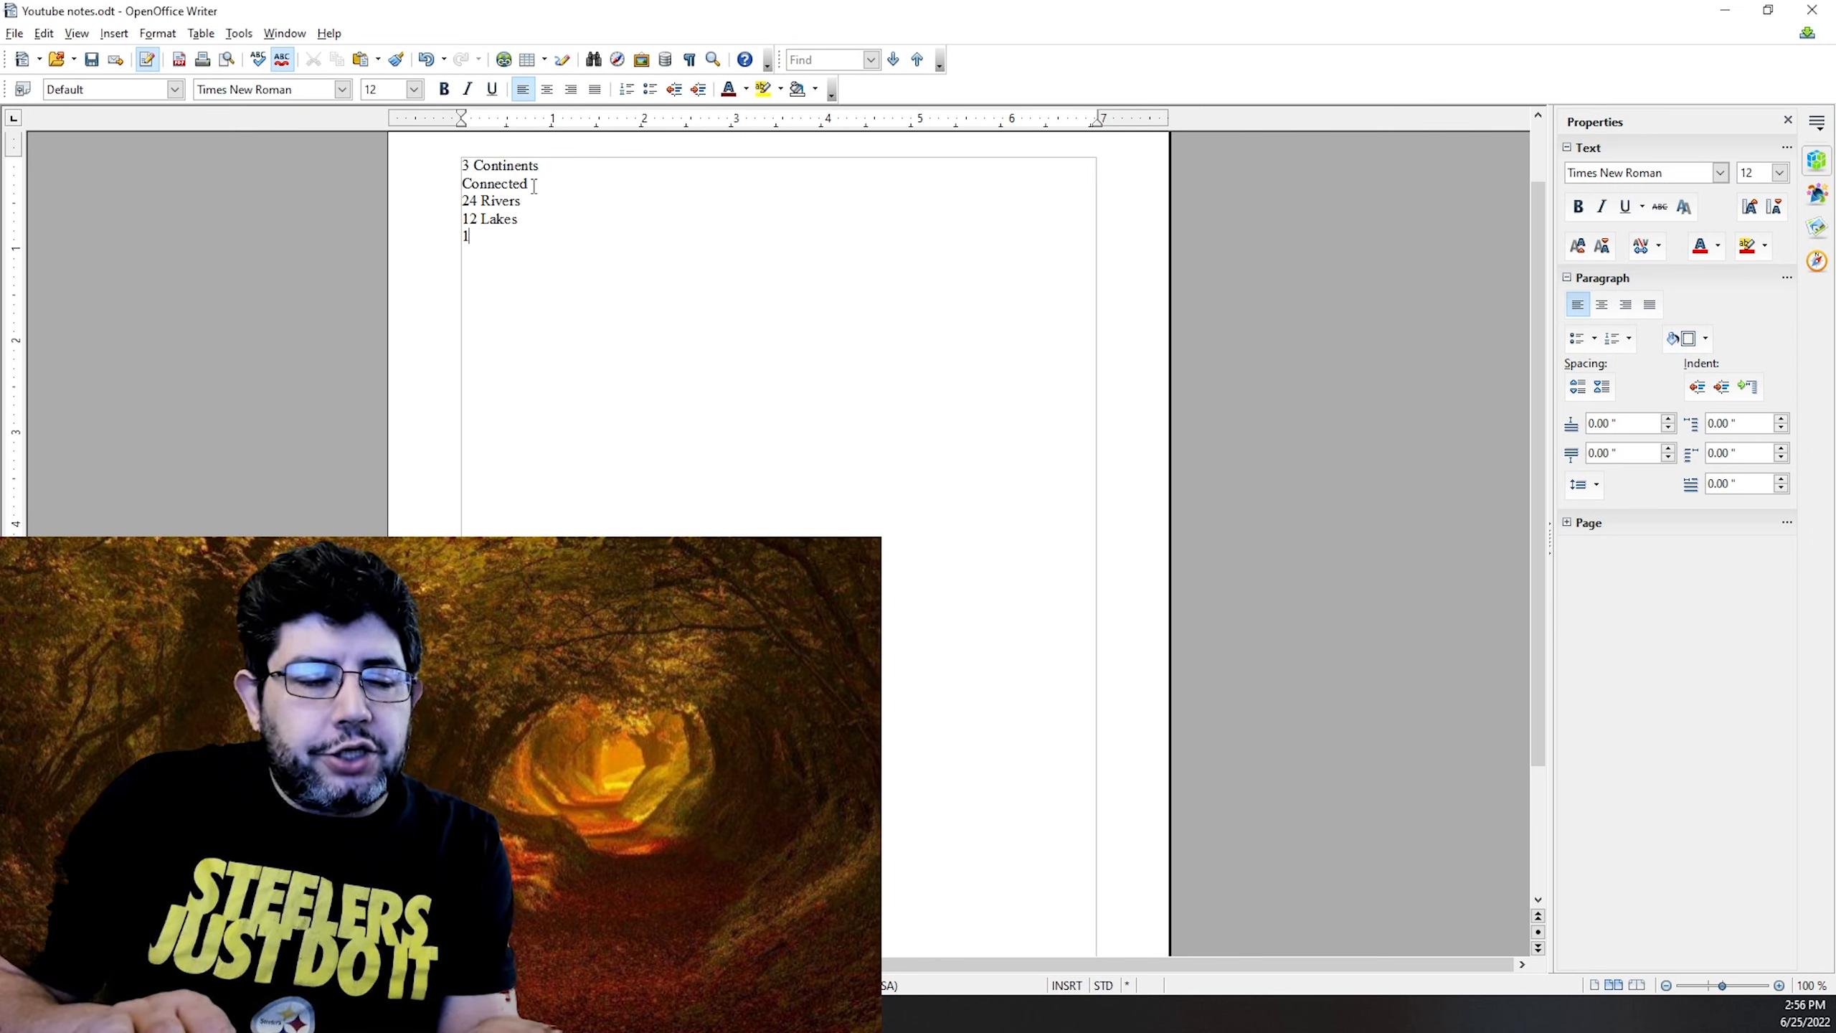
key(BackSpace)
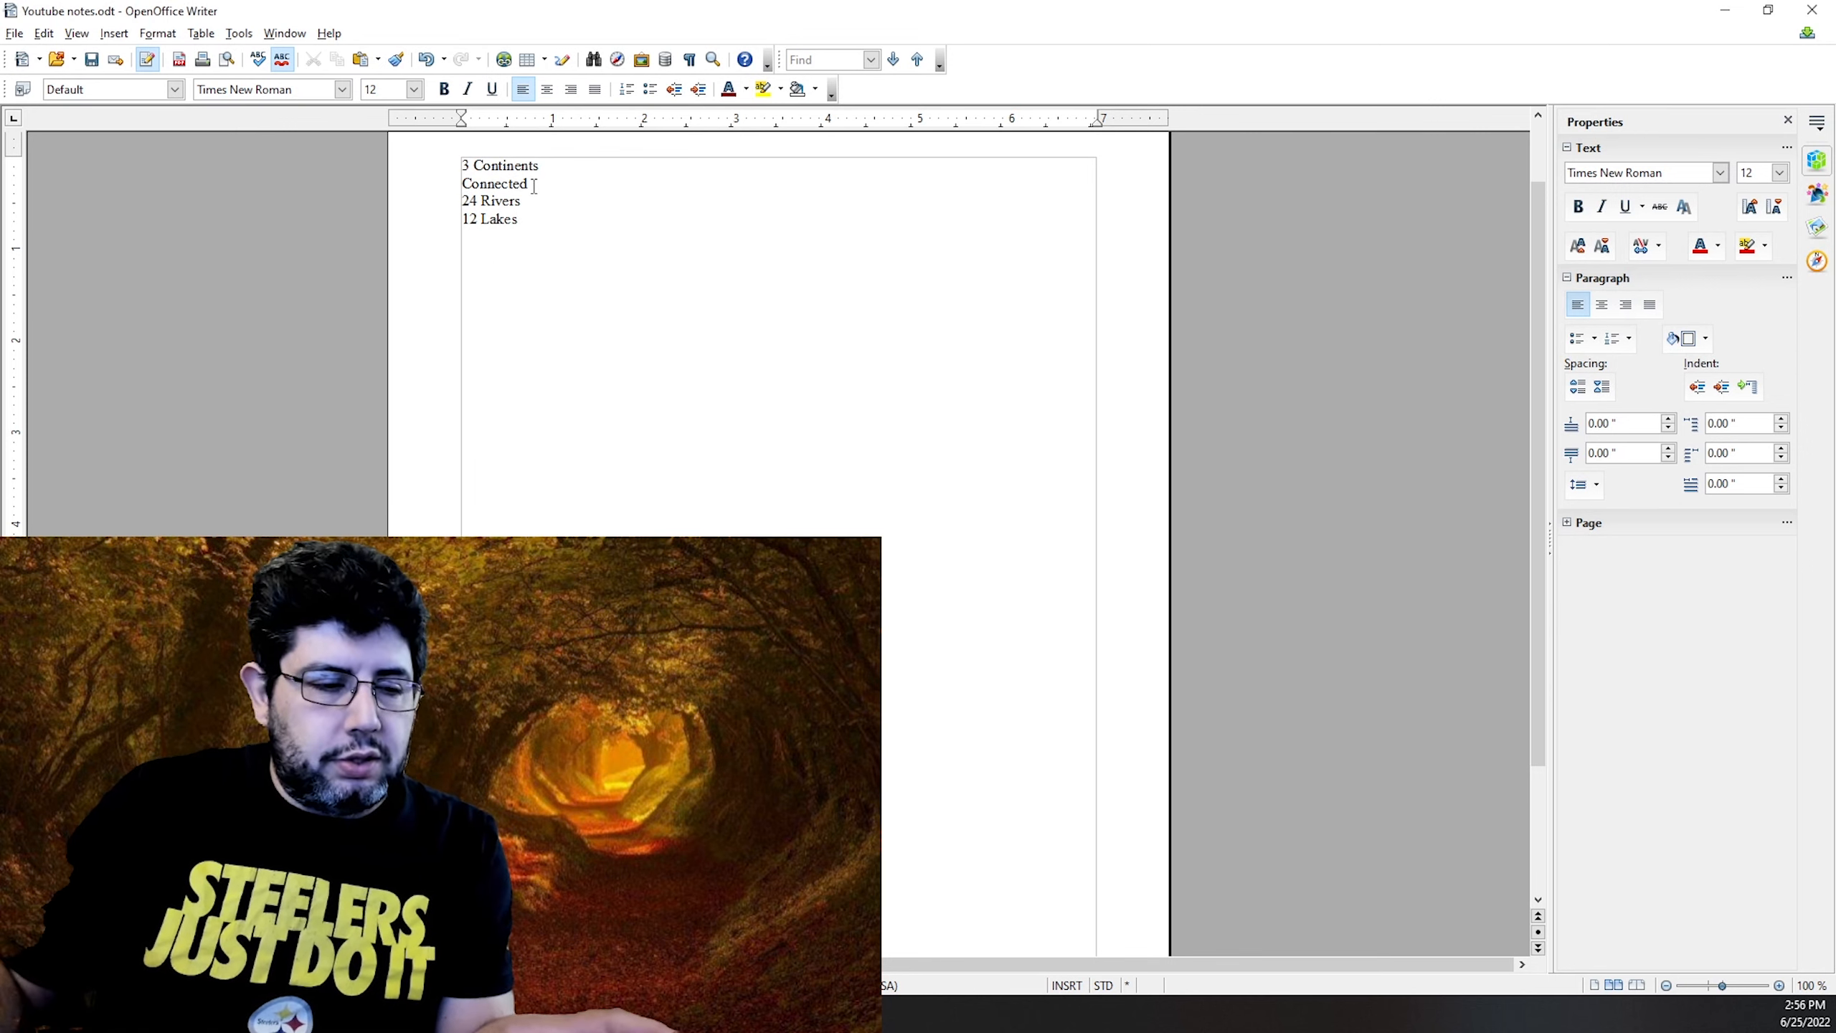
Roll 1d4 and 1d12+2 in the Roll20 chat, recording "1 Tundra" and "5 Mountain ranges" in the Writer notes.
key(alt+Tab)
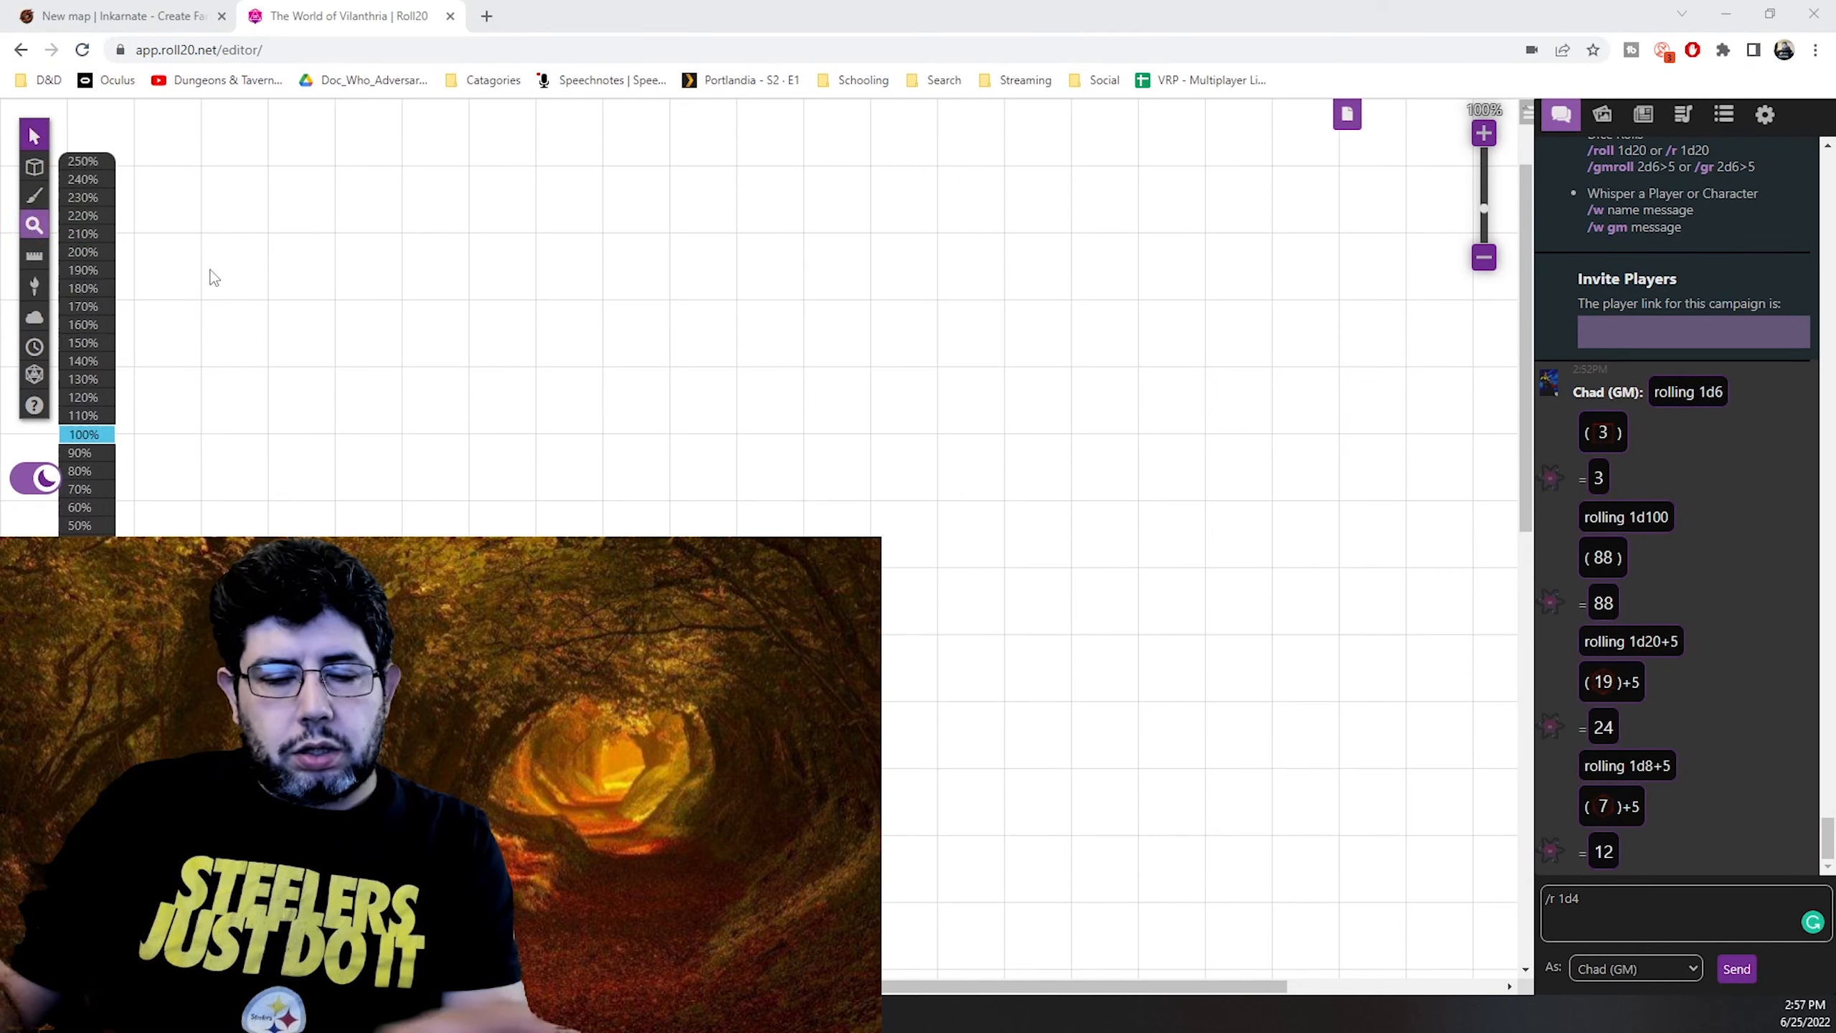
click(1737, 969)
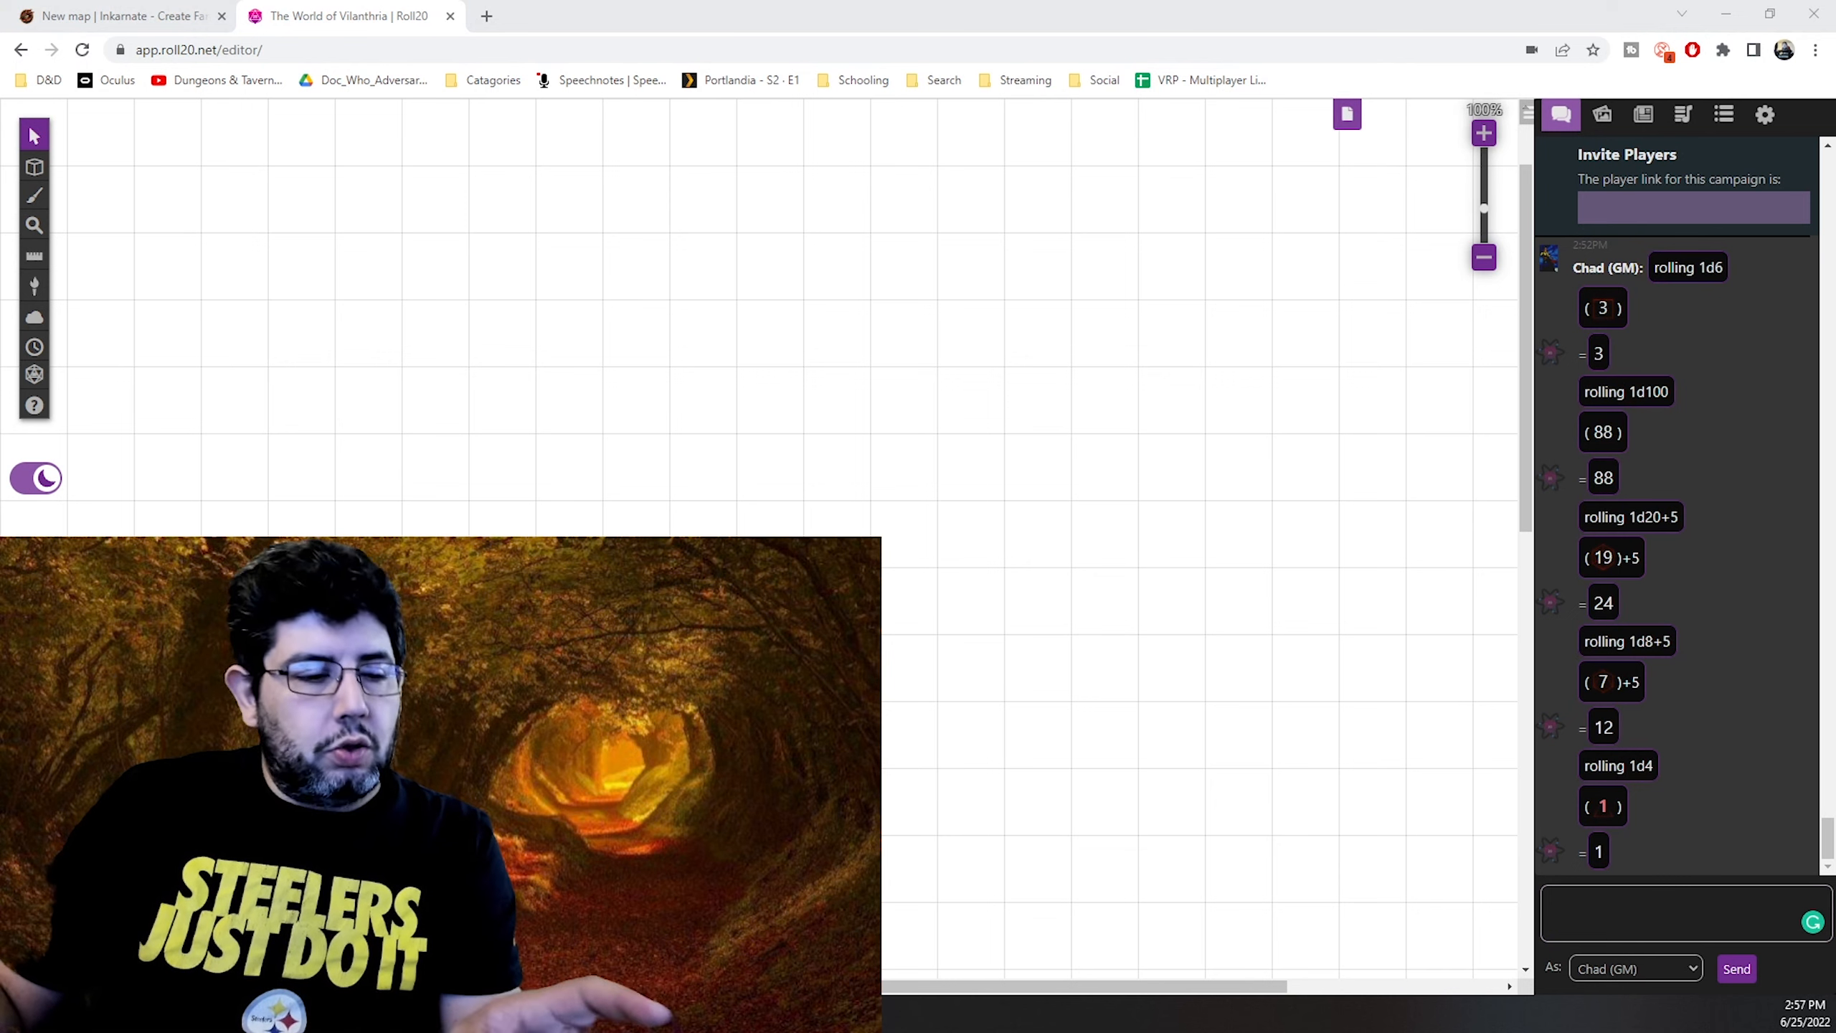
key(alt+Tab)
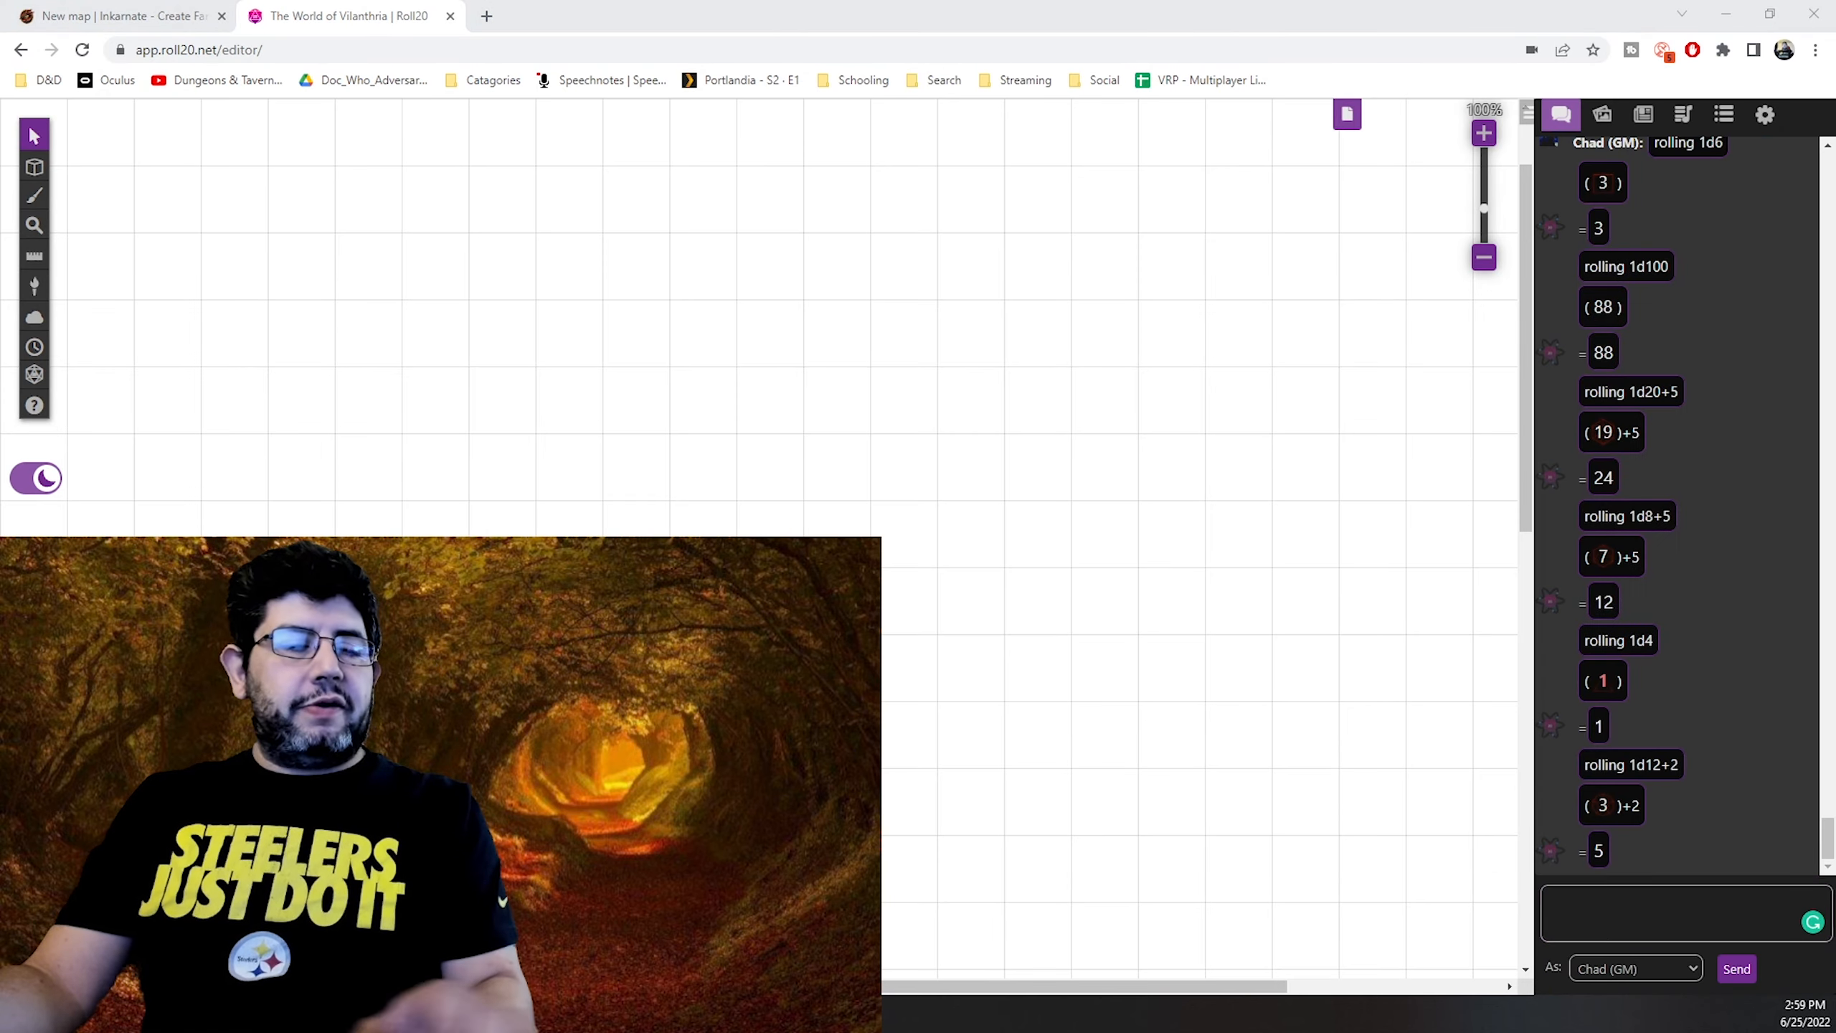
key(alt+Tab)
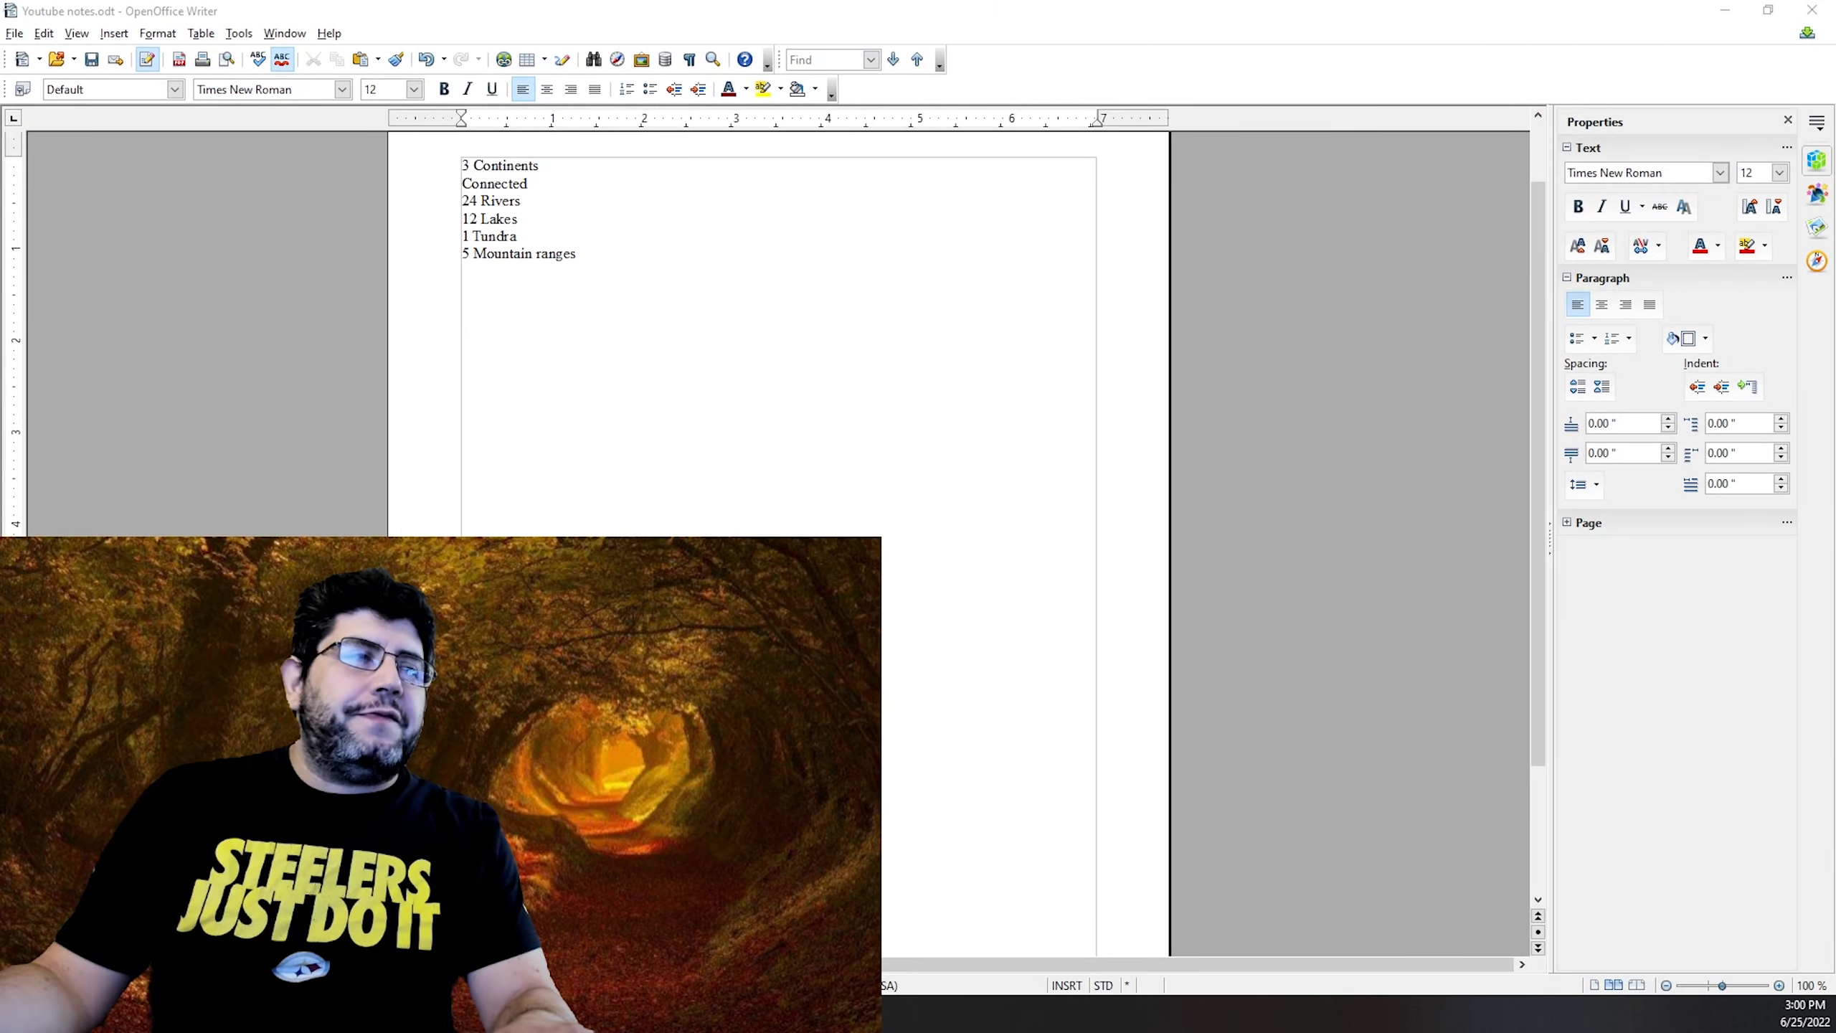
Roll 1d10+5 and 1d100 in Roll20, recording "10 Islands" and "Islands take up 30%" in the Writer notes.
key(alt+Tab)
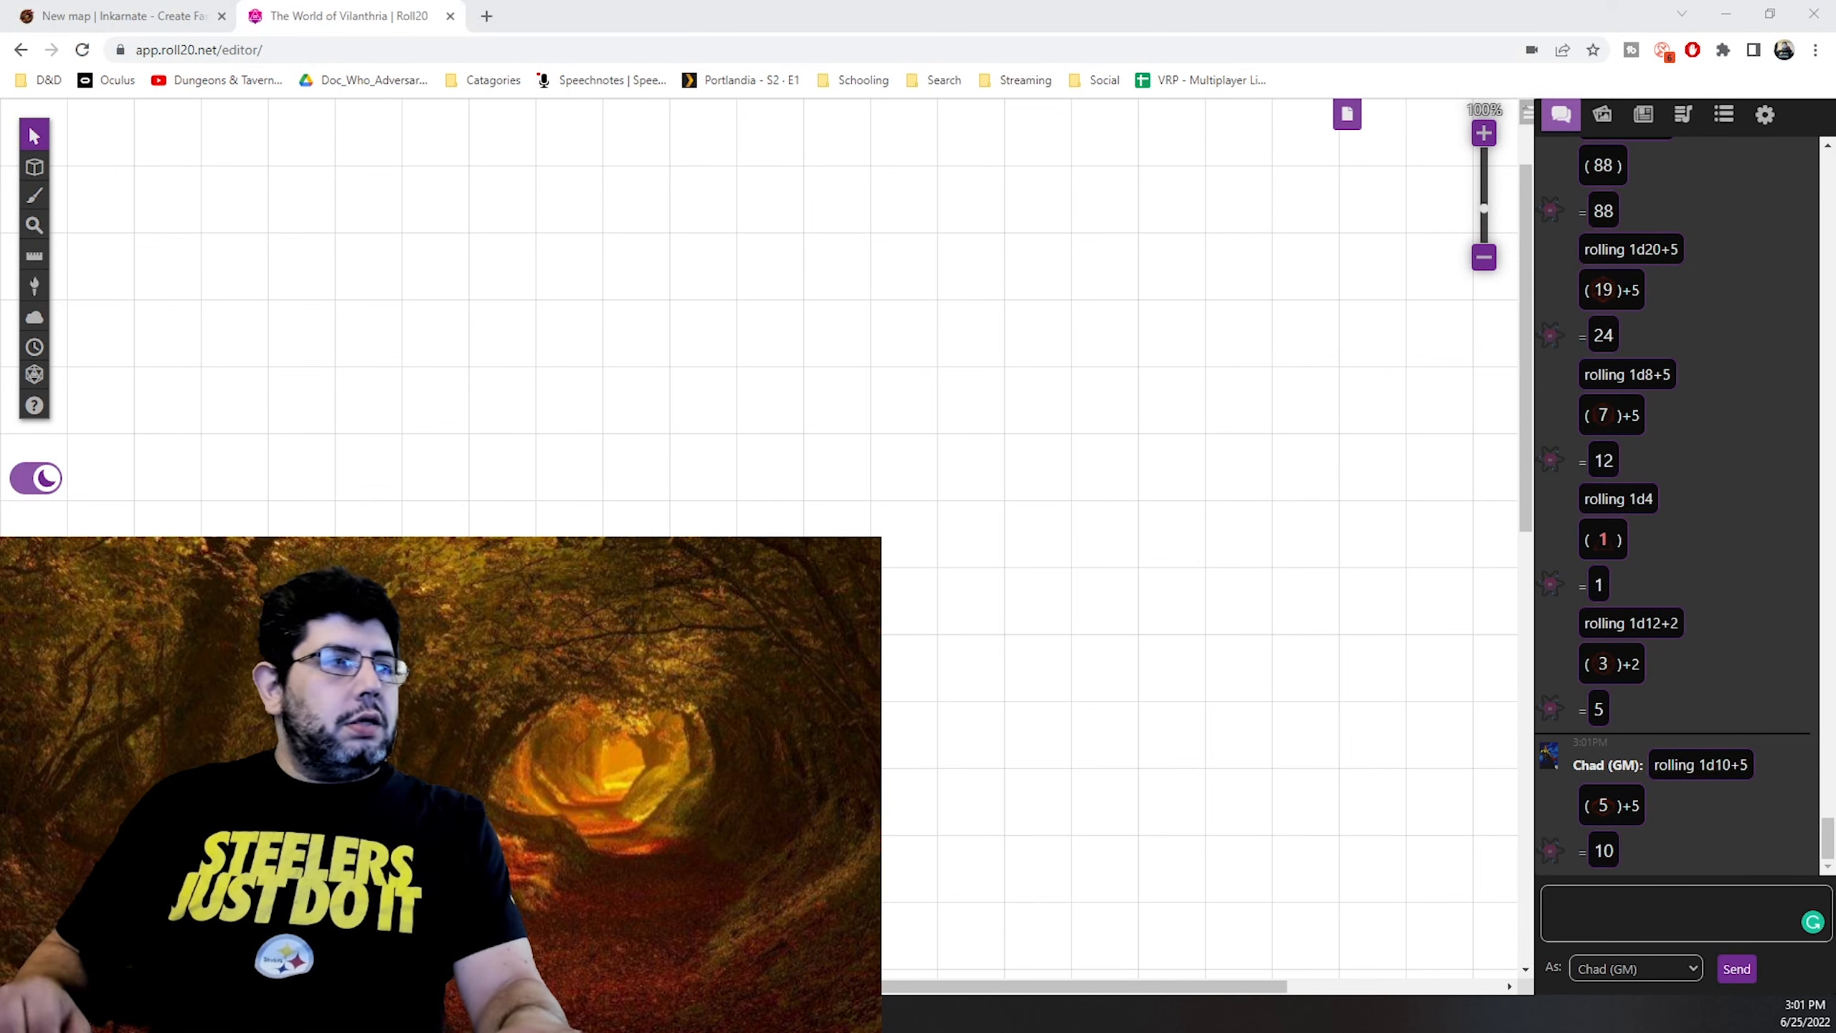
key(alt+Tab)
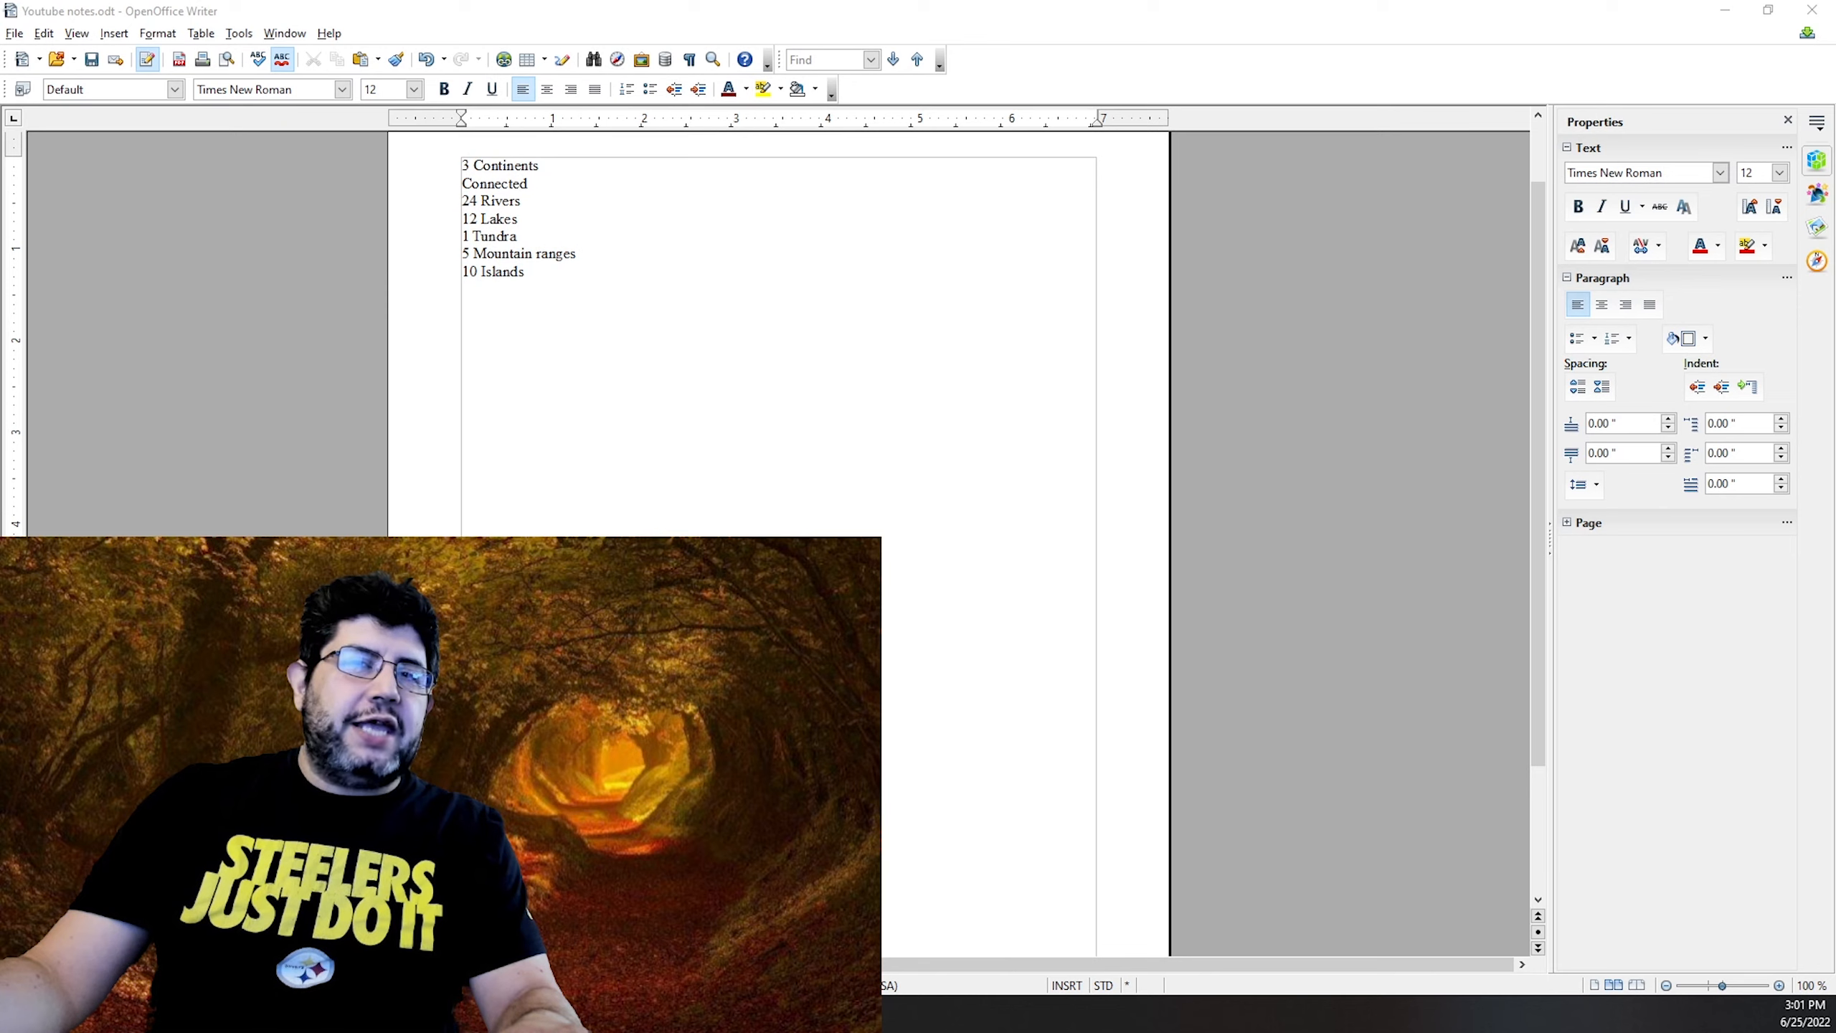
key(alt+Tab)
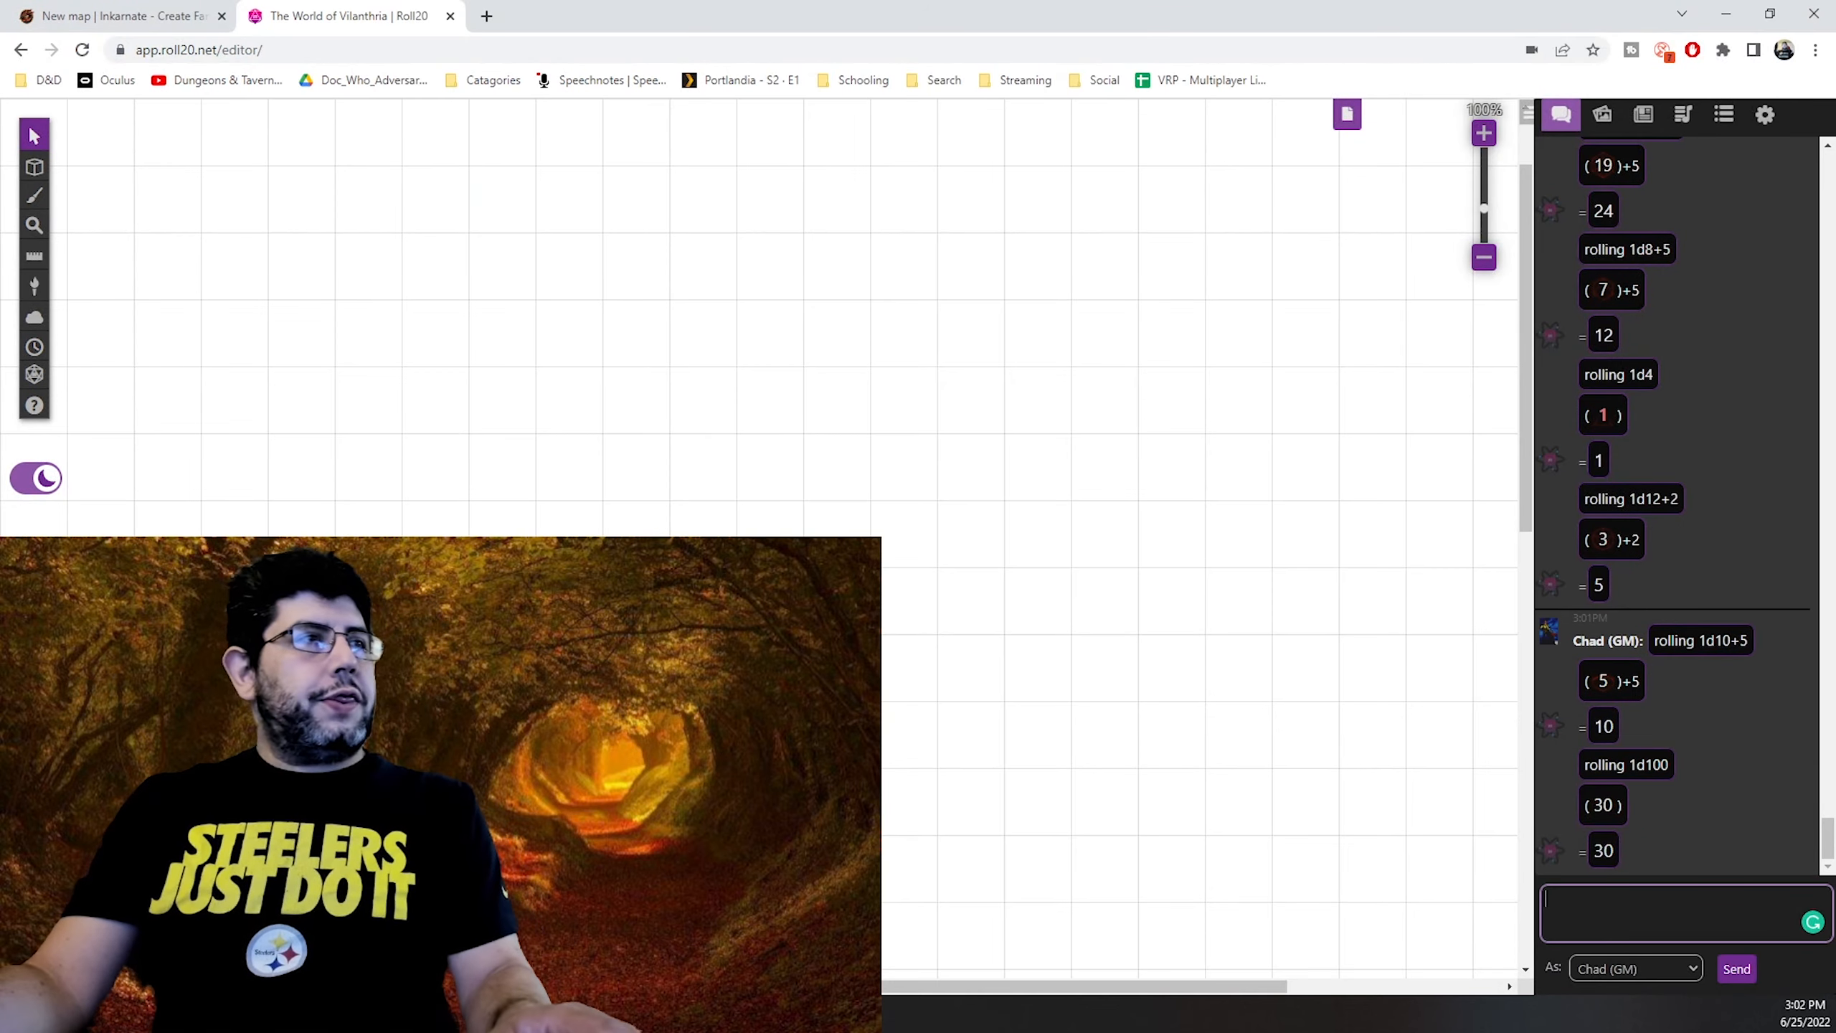
key(alt+Tab)
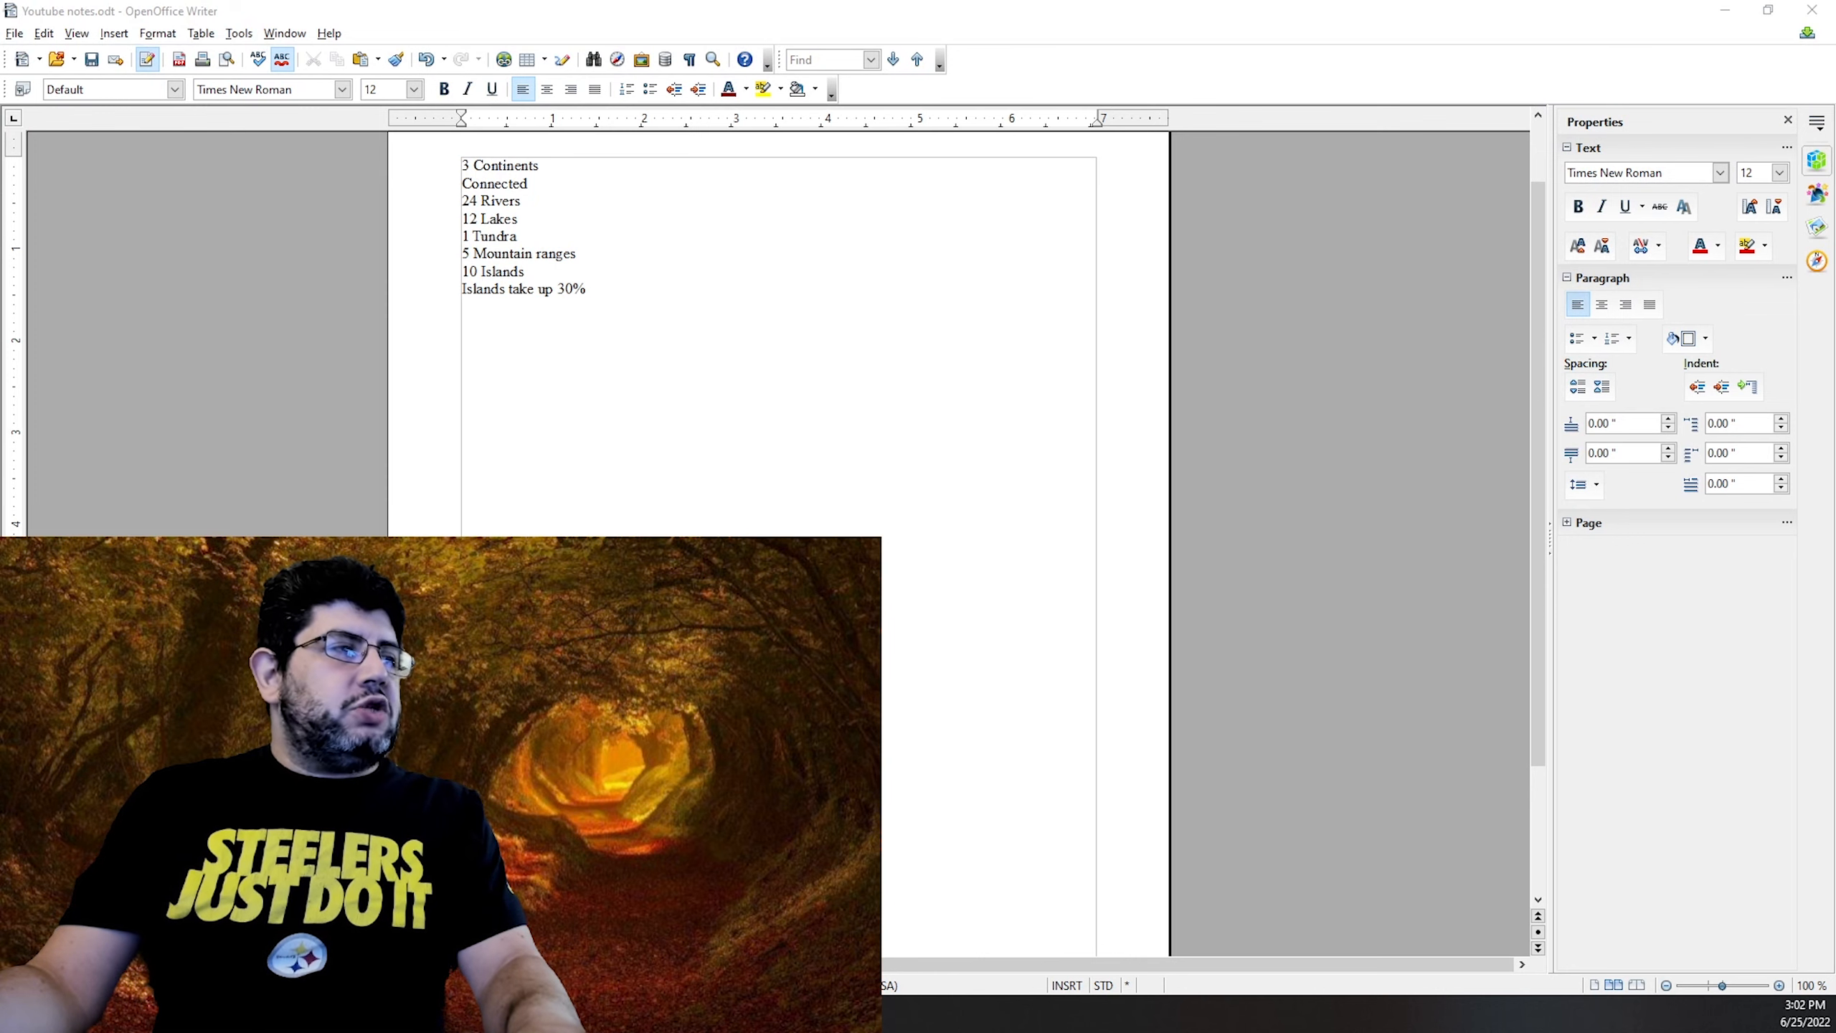
Roll 1d4-1 and 1d4-2 in Roll20, recording "No Volcano" and "No Desert" in the Writer notes.
key(alt+Tab)
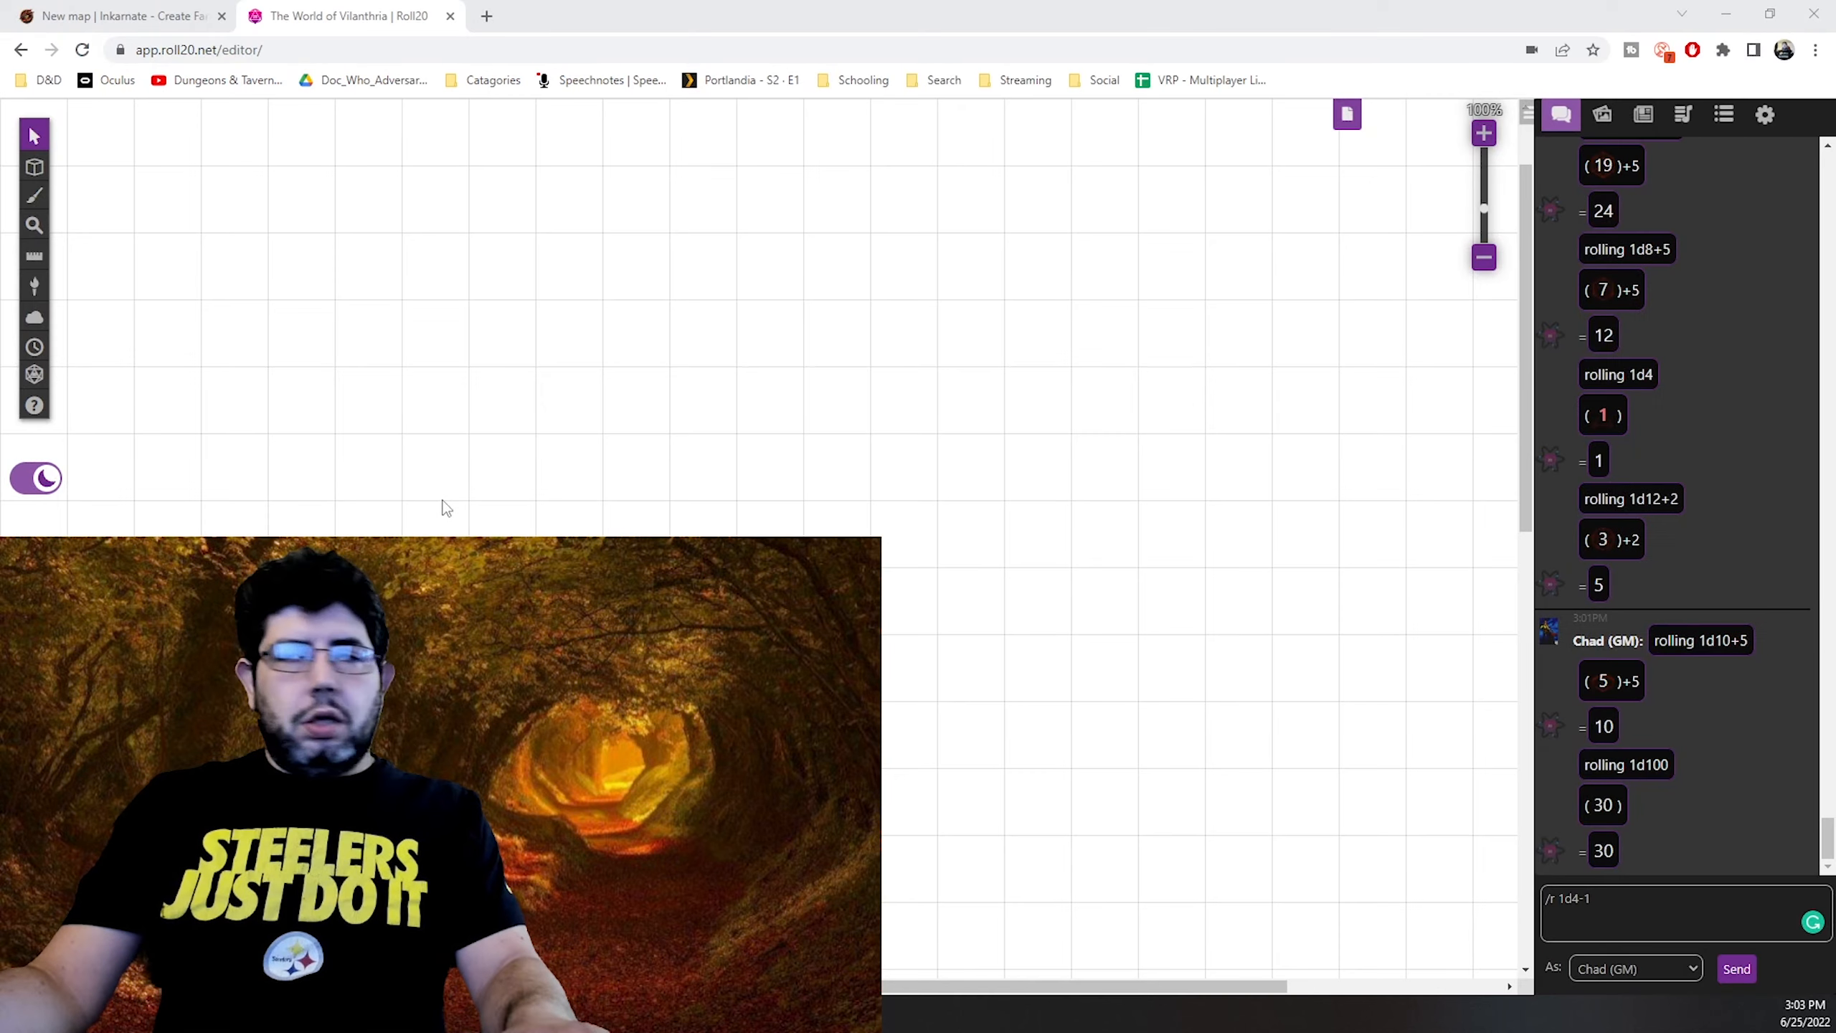
mouse_move(33, 374)
click(205, 391)
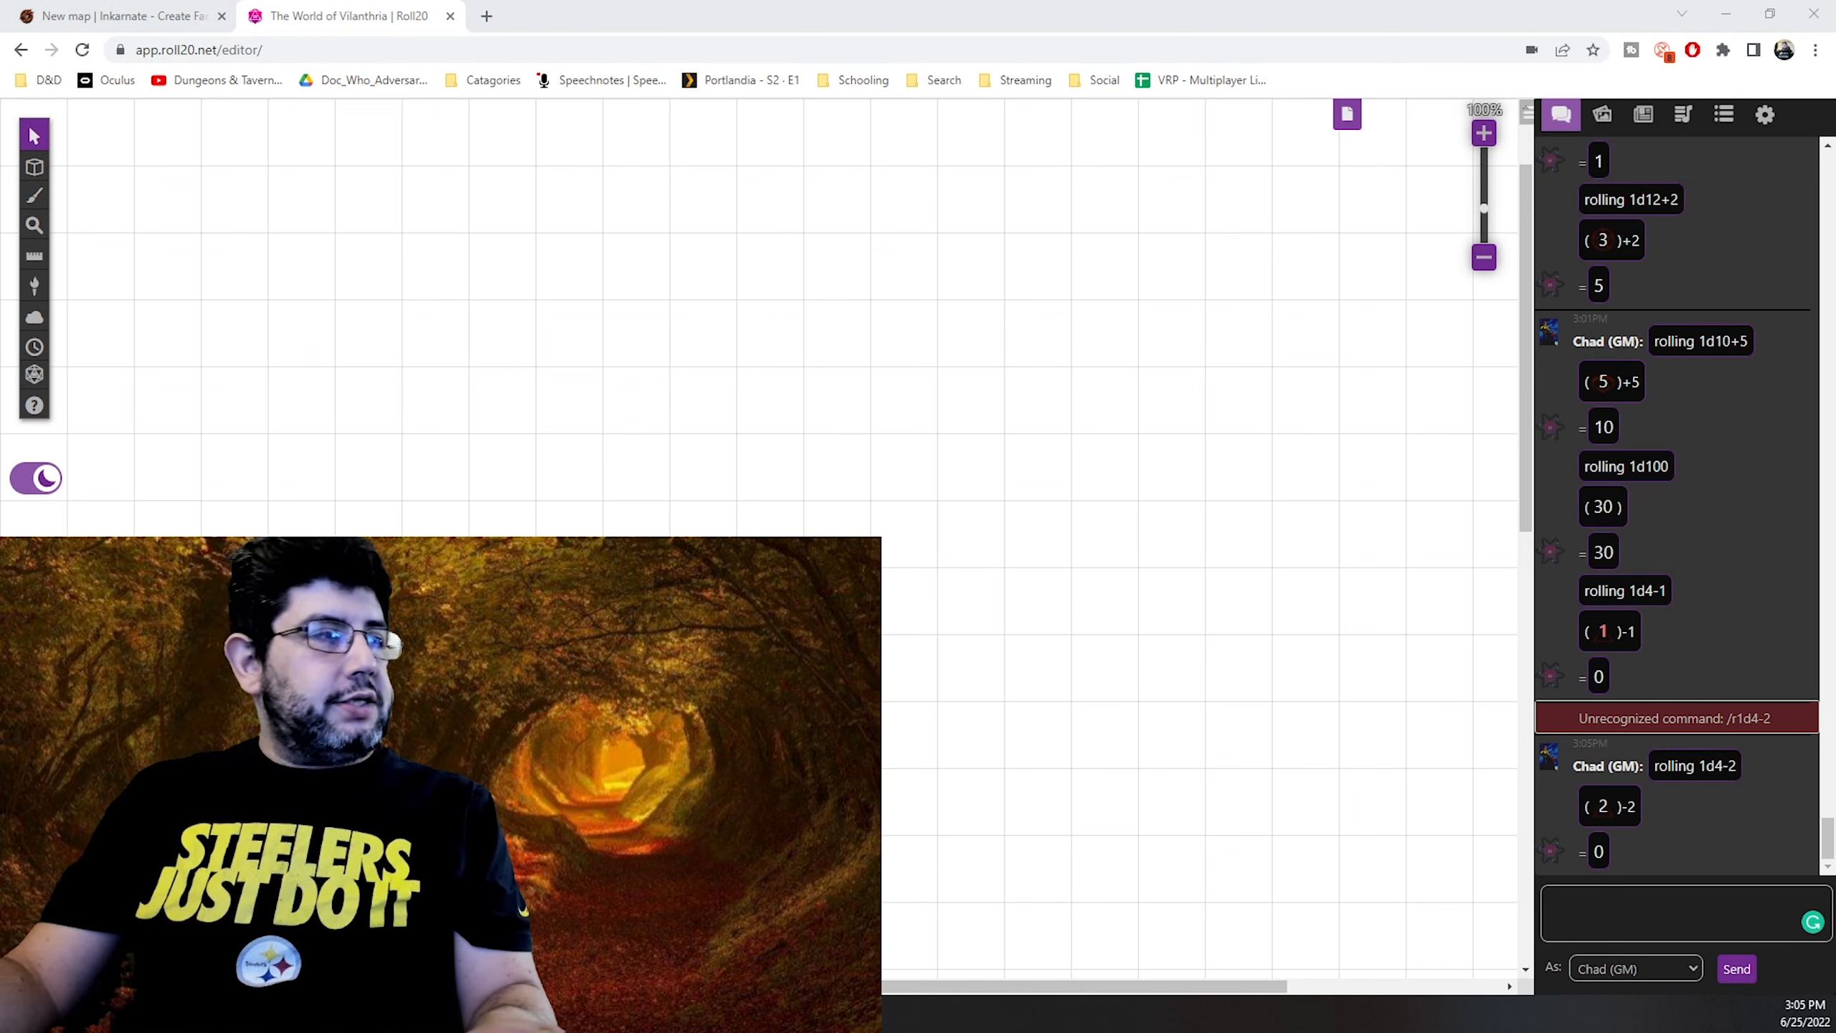
key(alt+Tab)
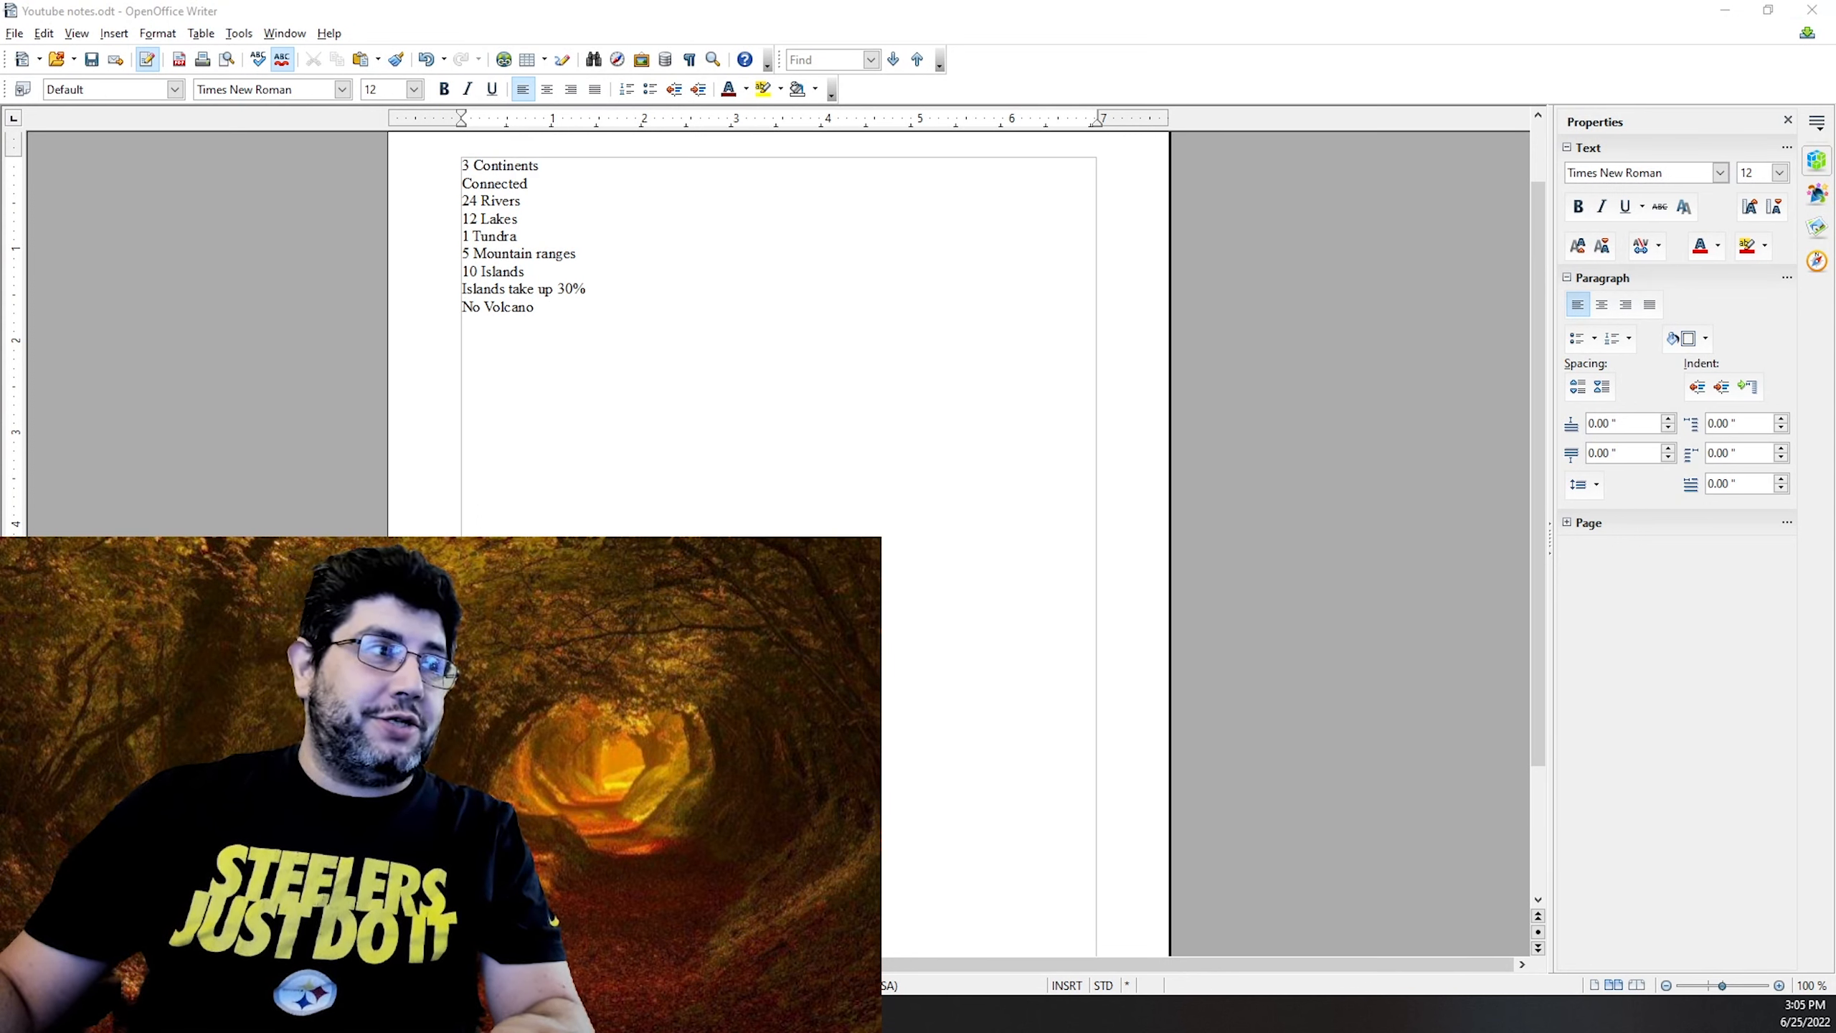
key(Return)
text(No Desert)
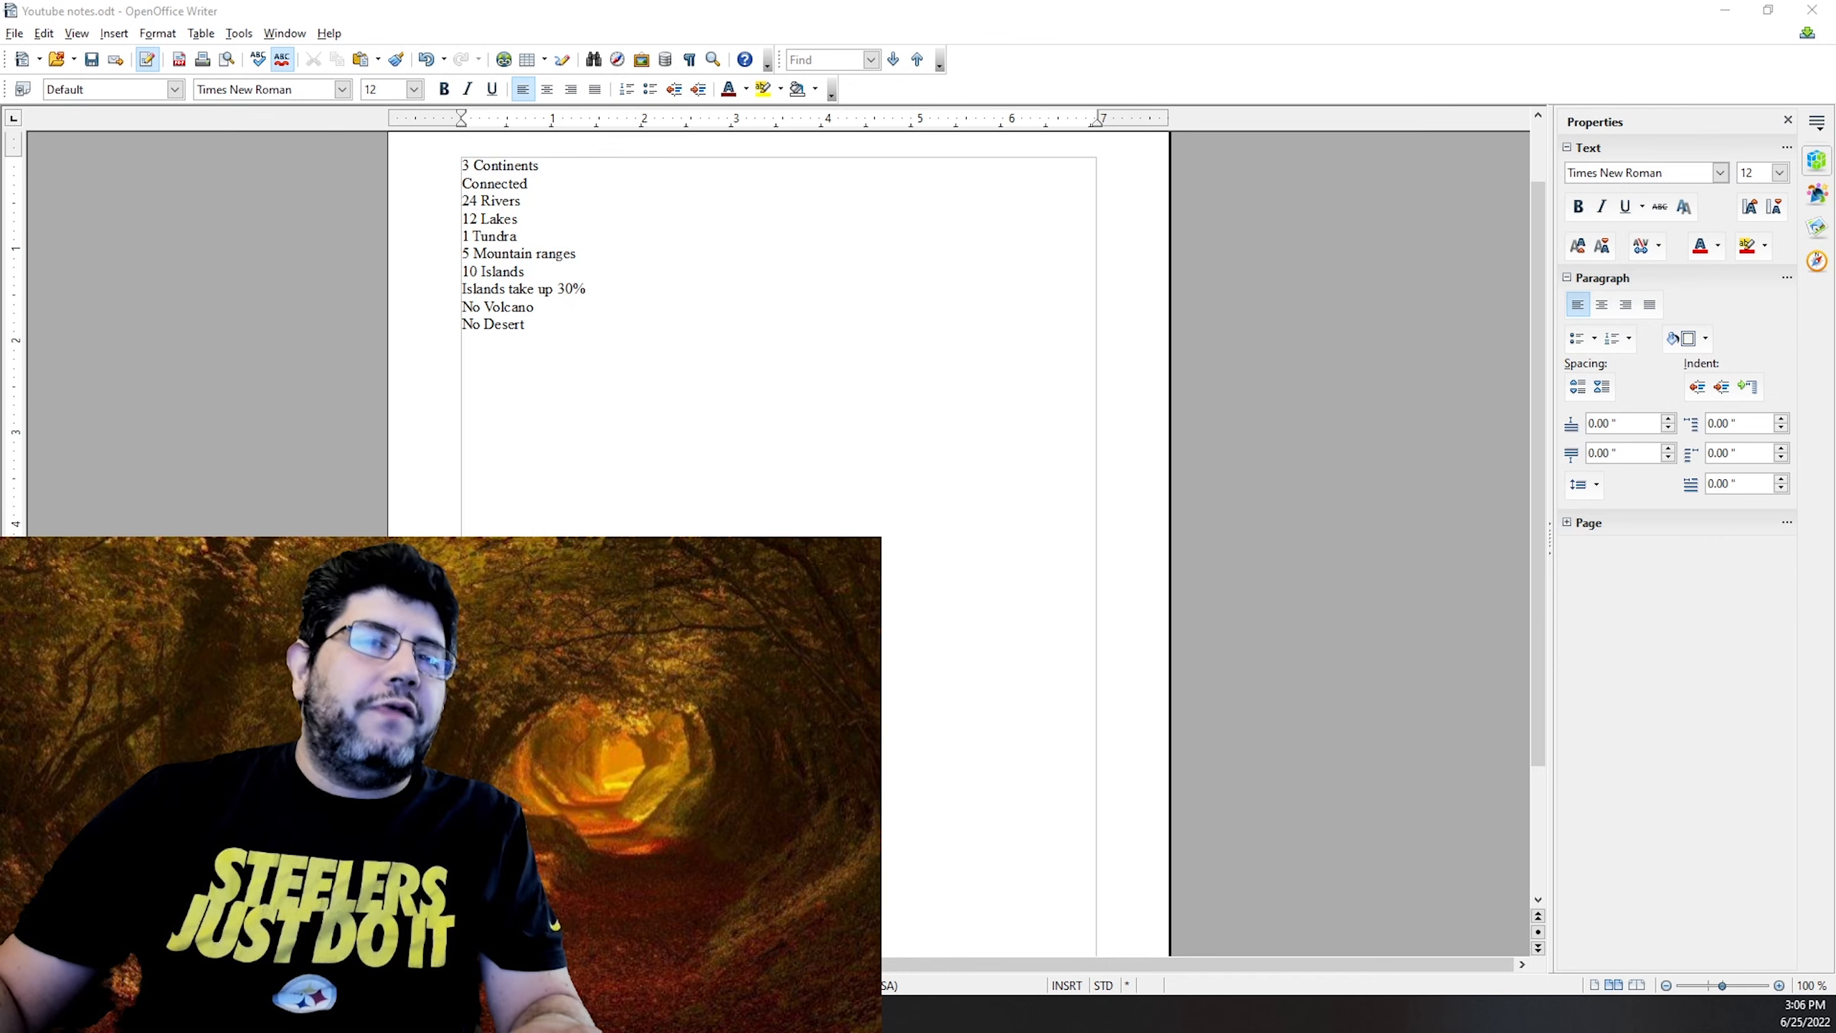
Roll 1d20+5 in Roll20 and add "19 Forests" to the Writer notes.
key(alt+Tab)
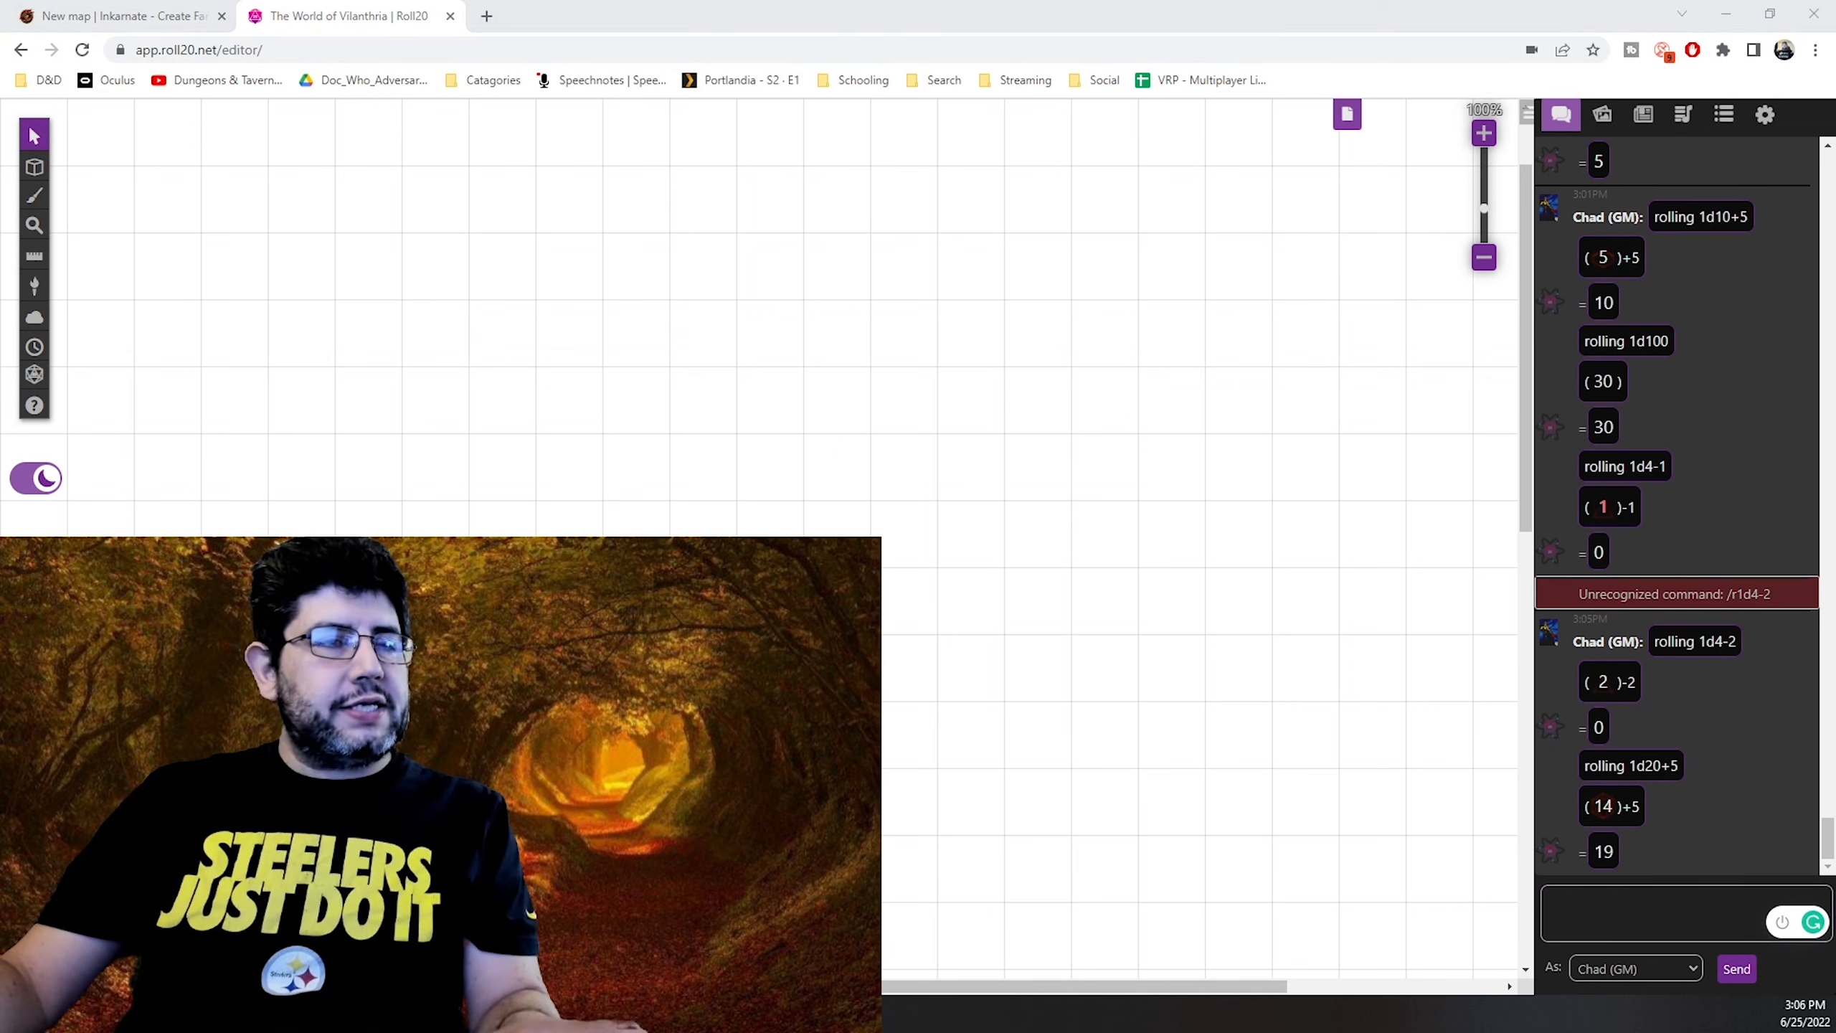
key(alt+Tab)
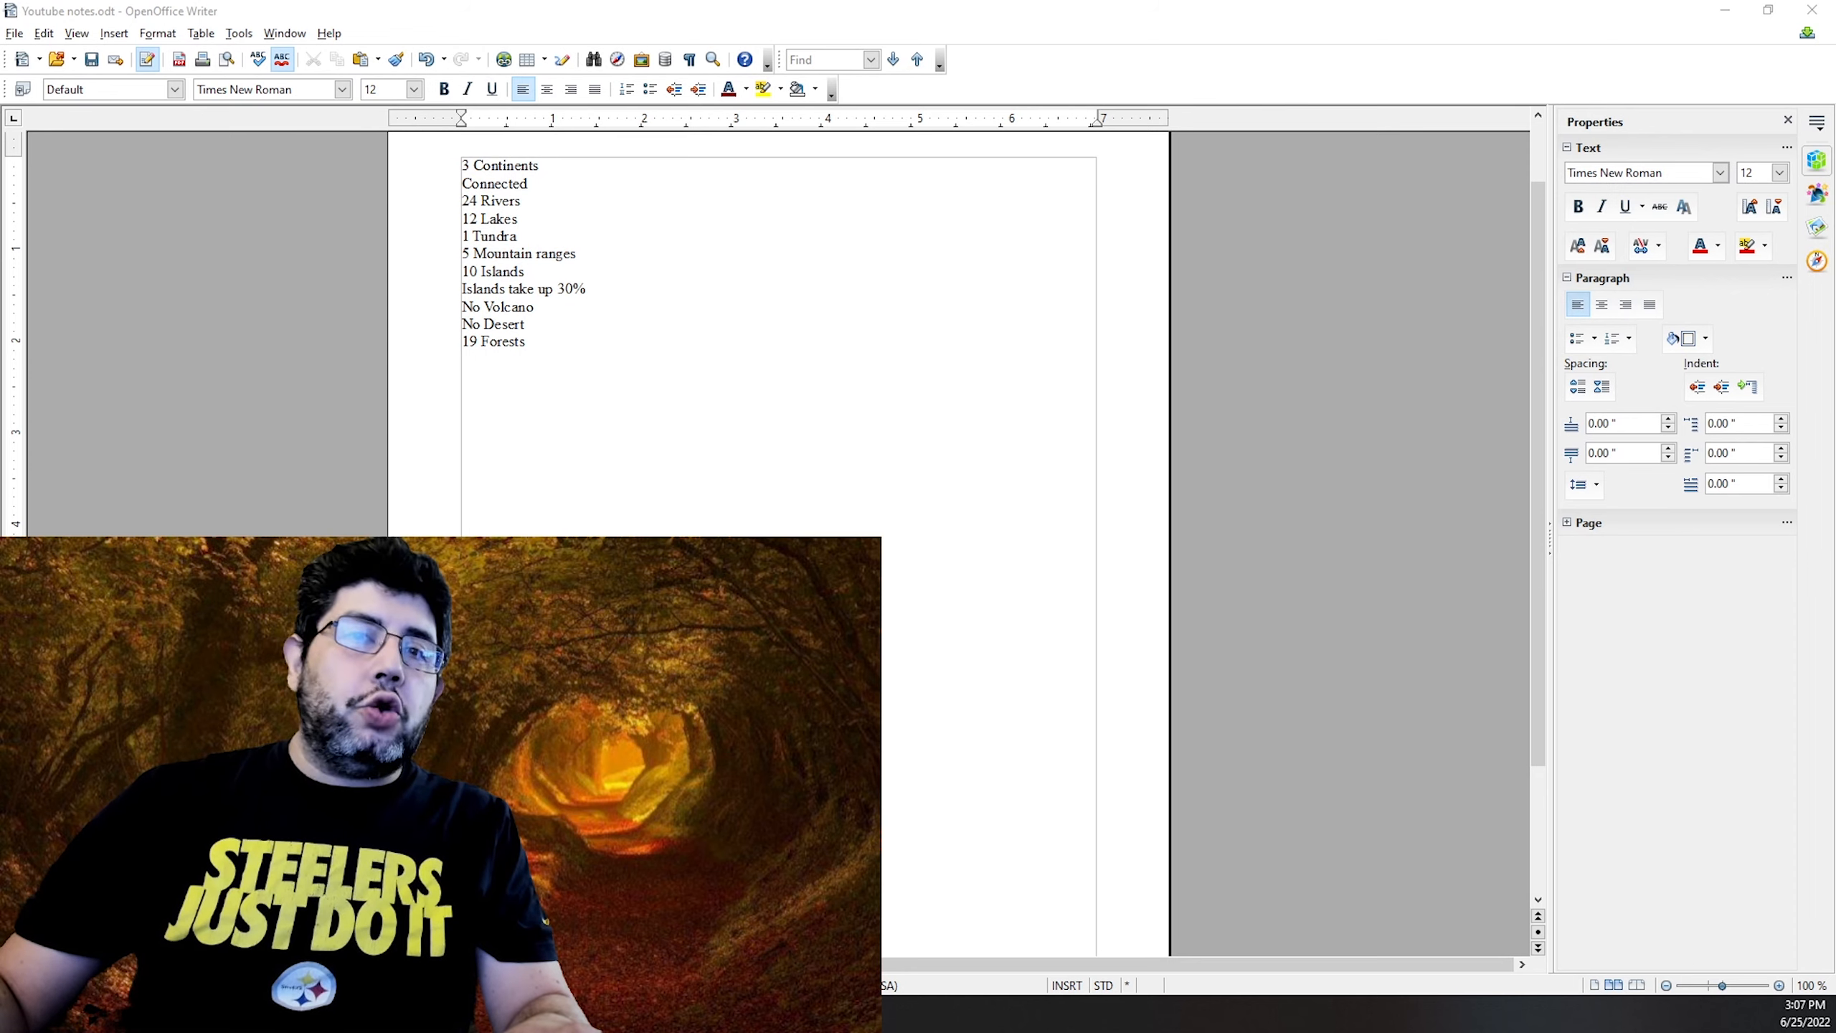
Switch back to Roll20 and roll 1d10+2 in the chat.
key(alt+Tab)
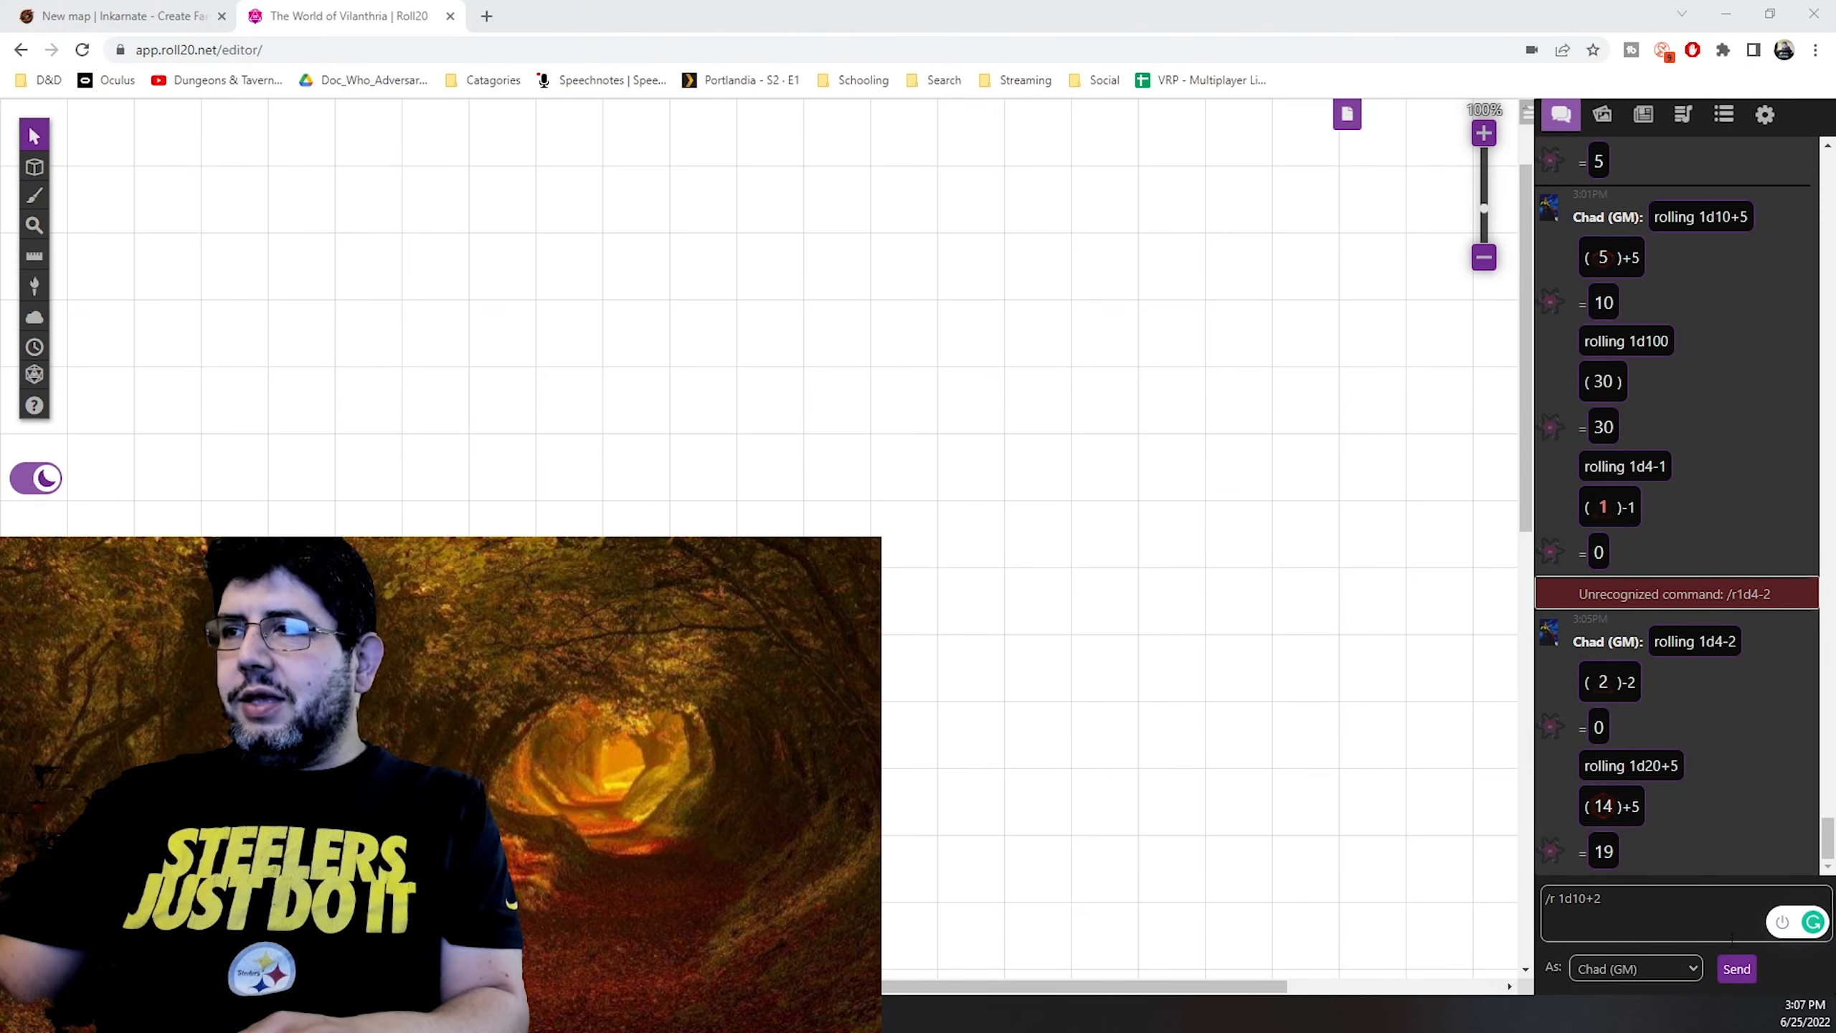
click(1733, 937)
key(Return)
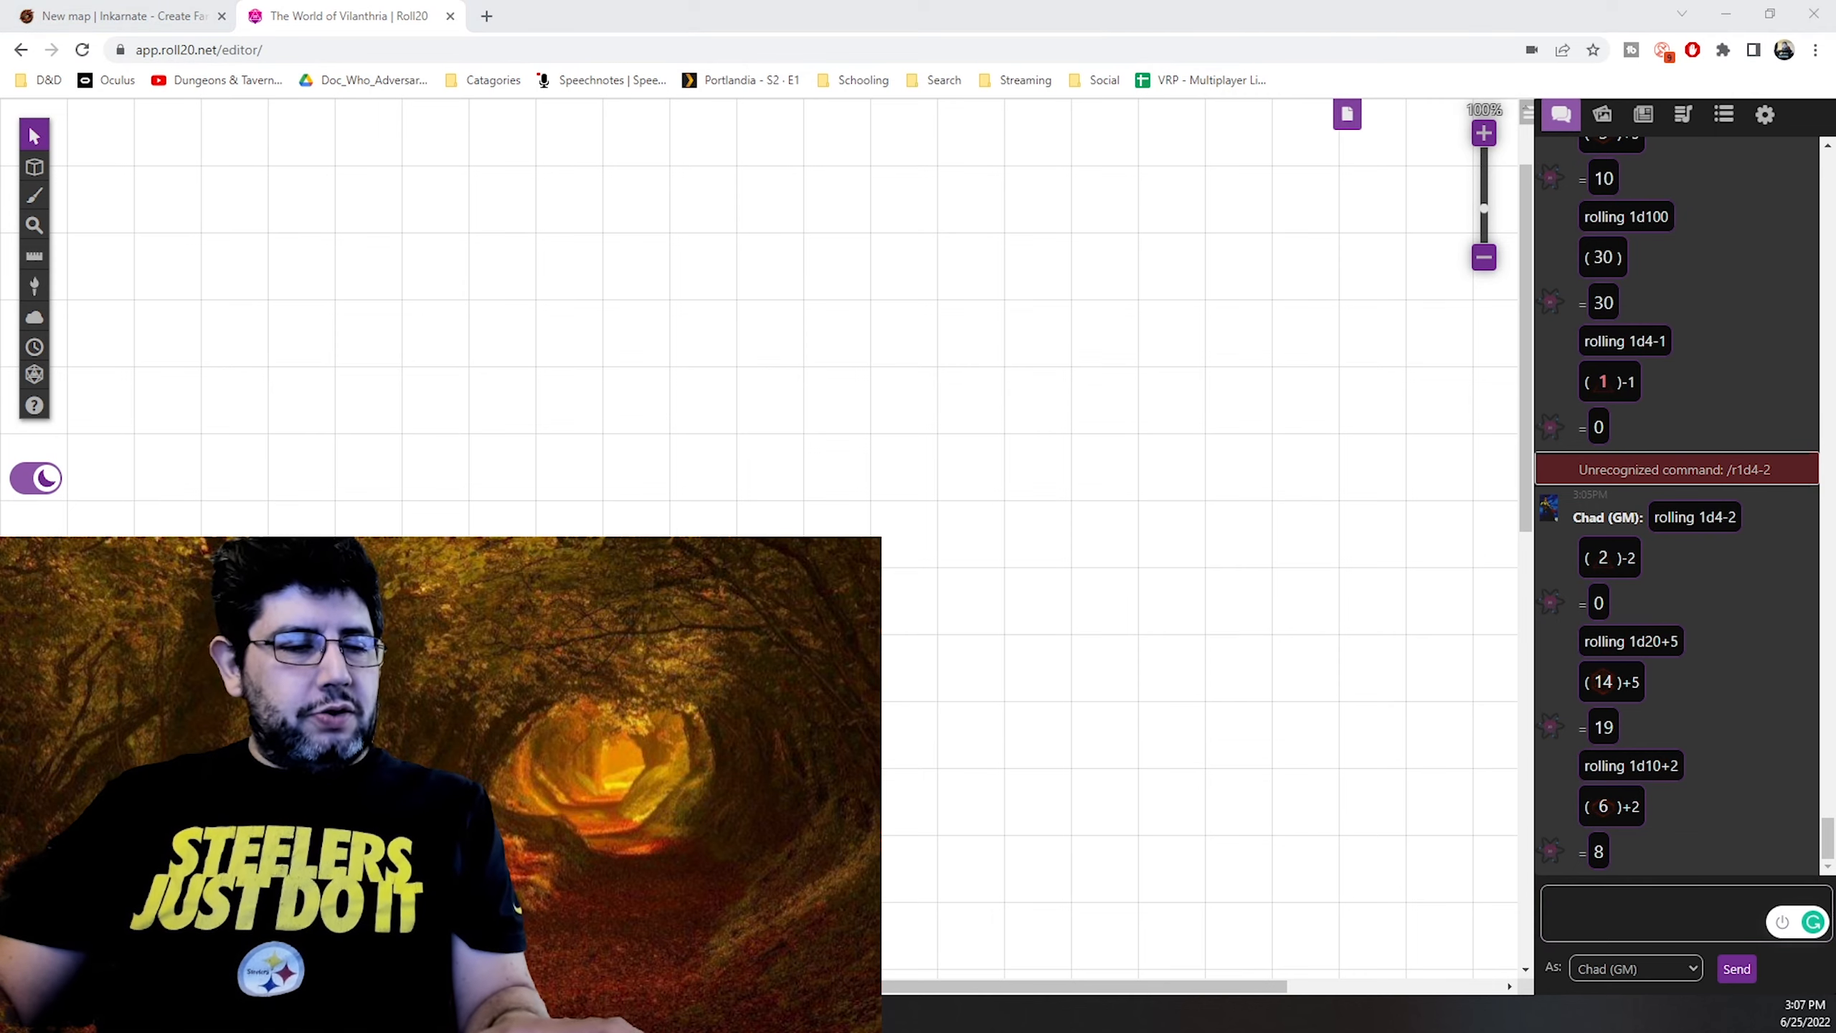
Switch to the Inkarnate map and subtract land along the western and southwestern map edges with a size 40 brush.
key(alt+Tab)
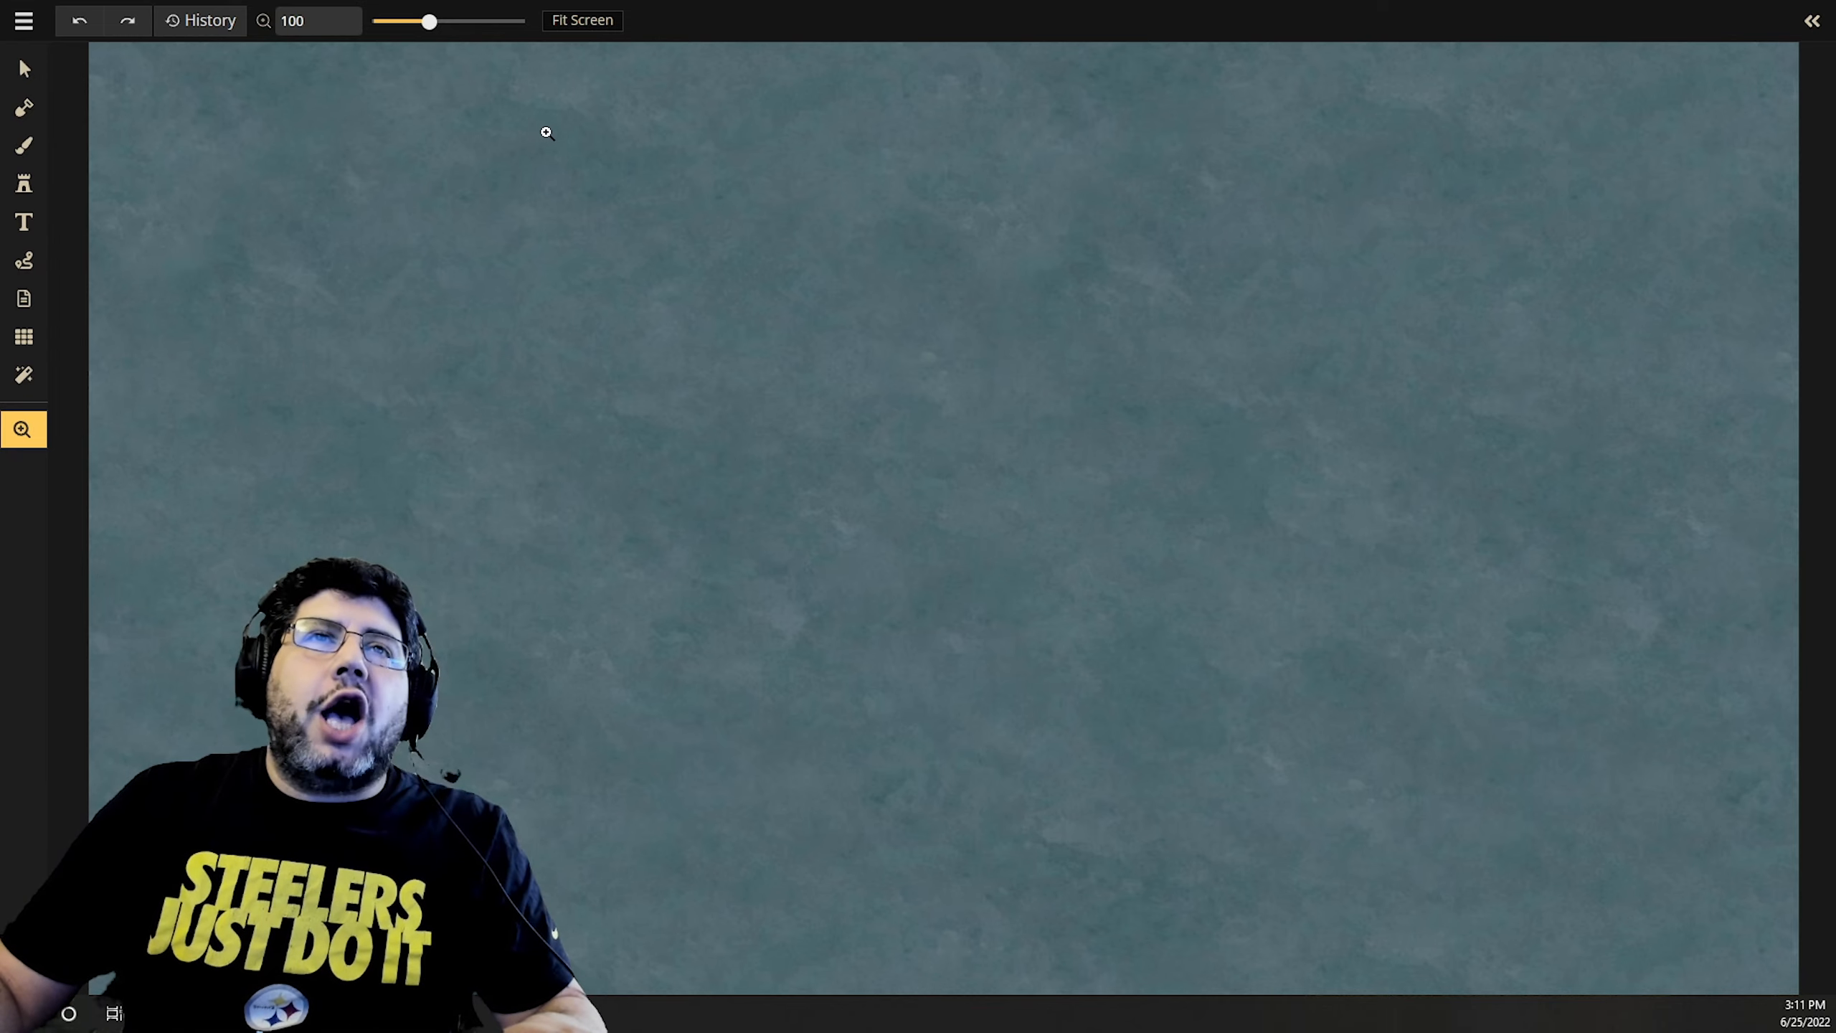
key(g)
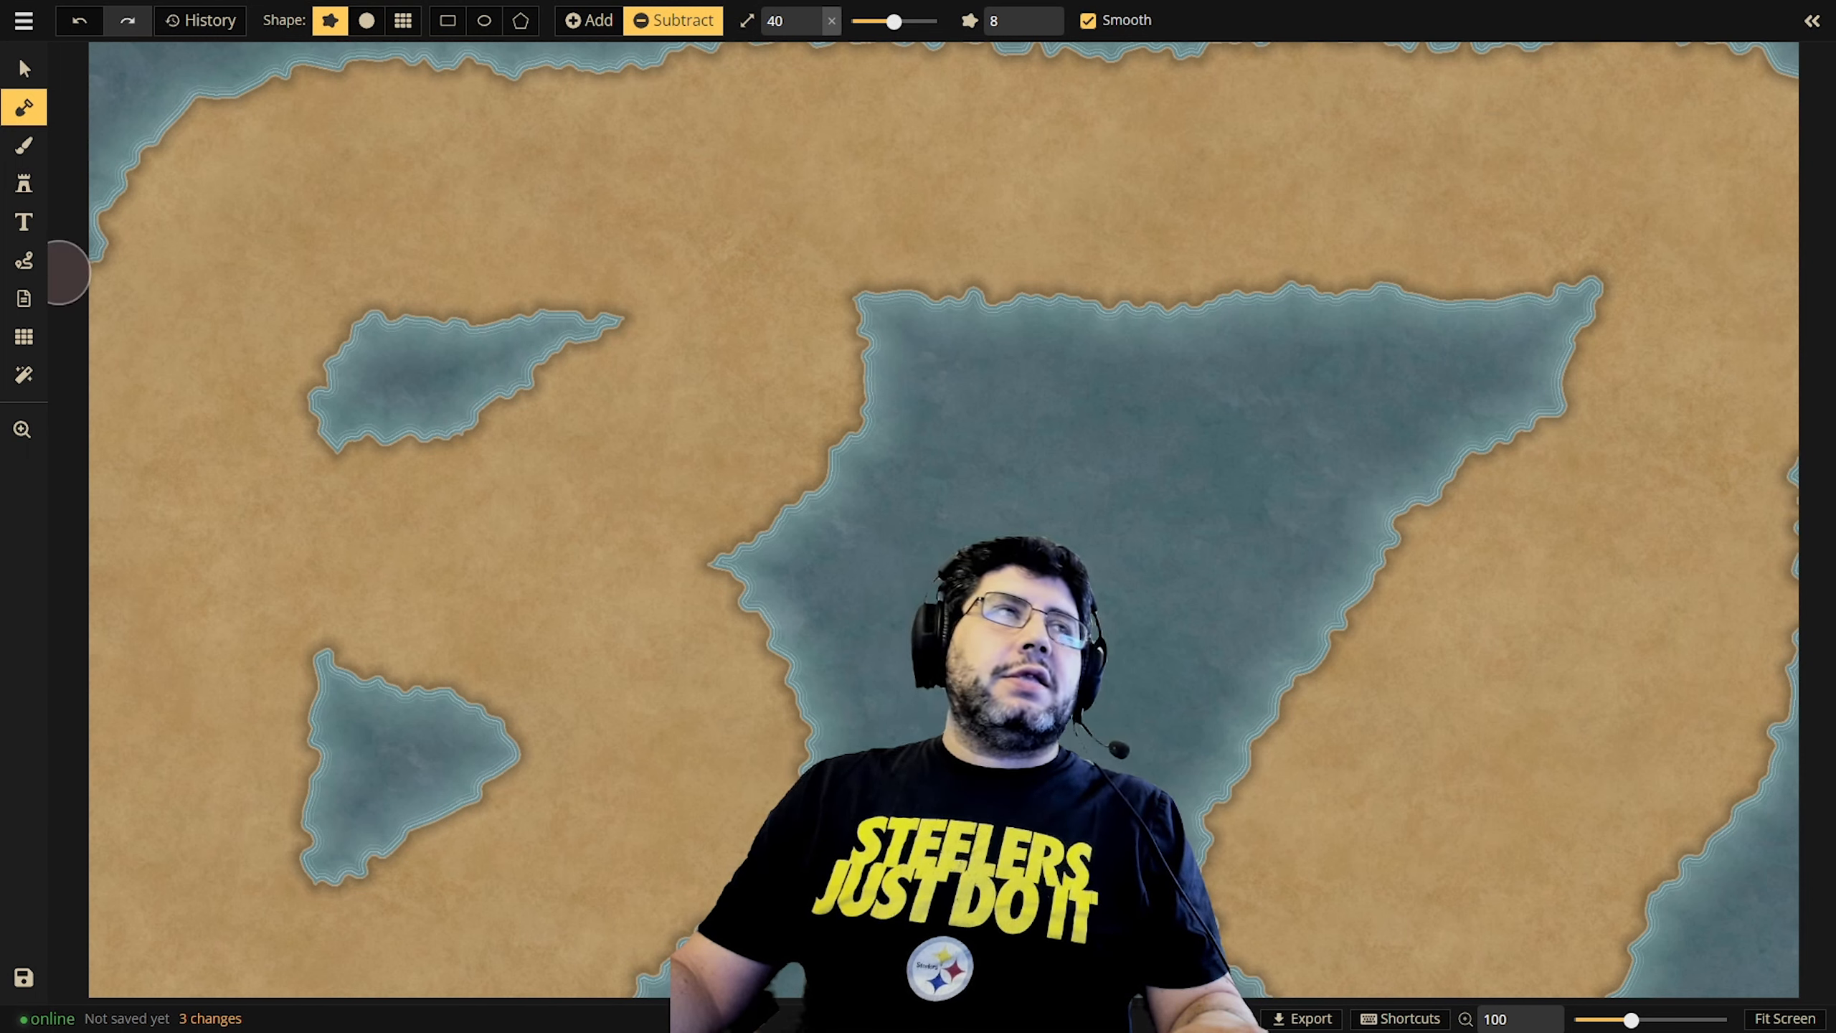
drag(62, 273, 58, 623)
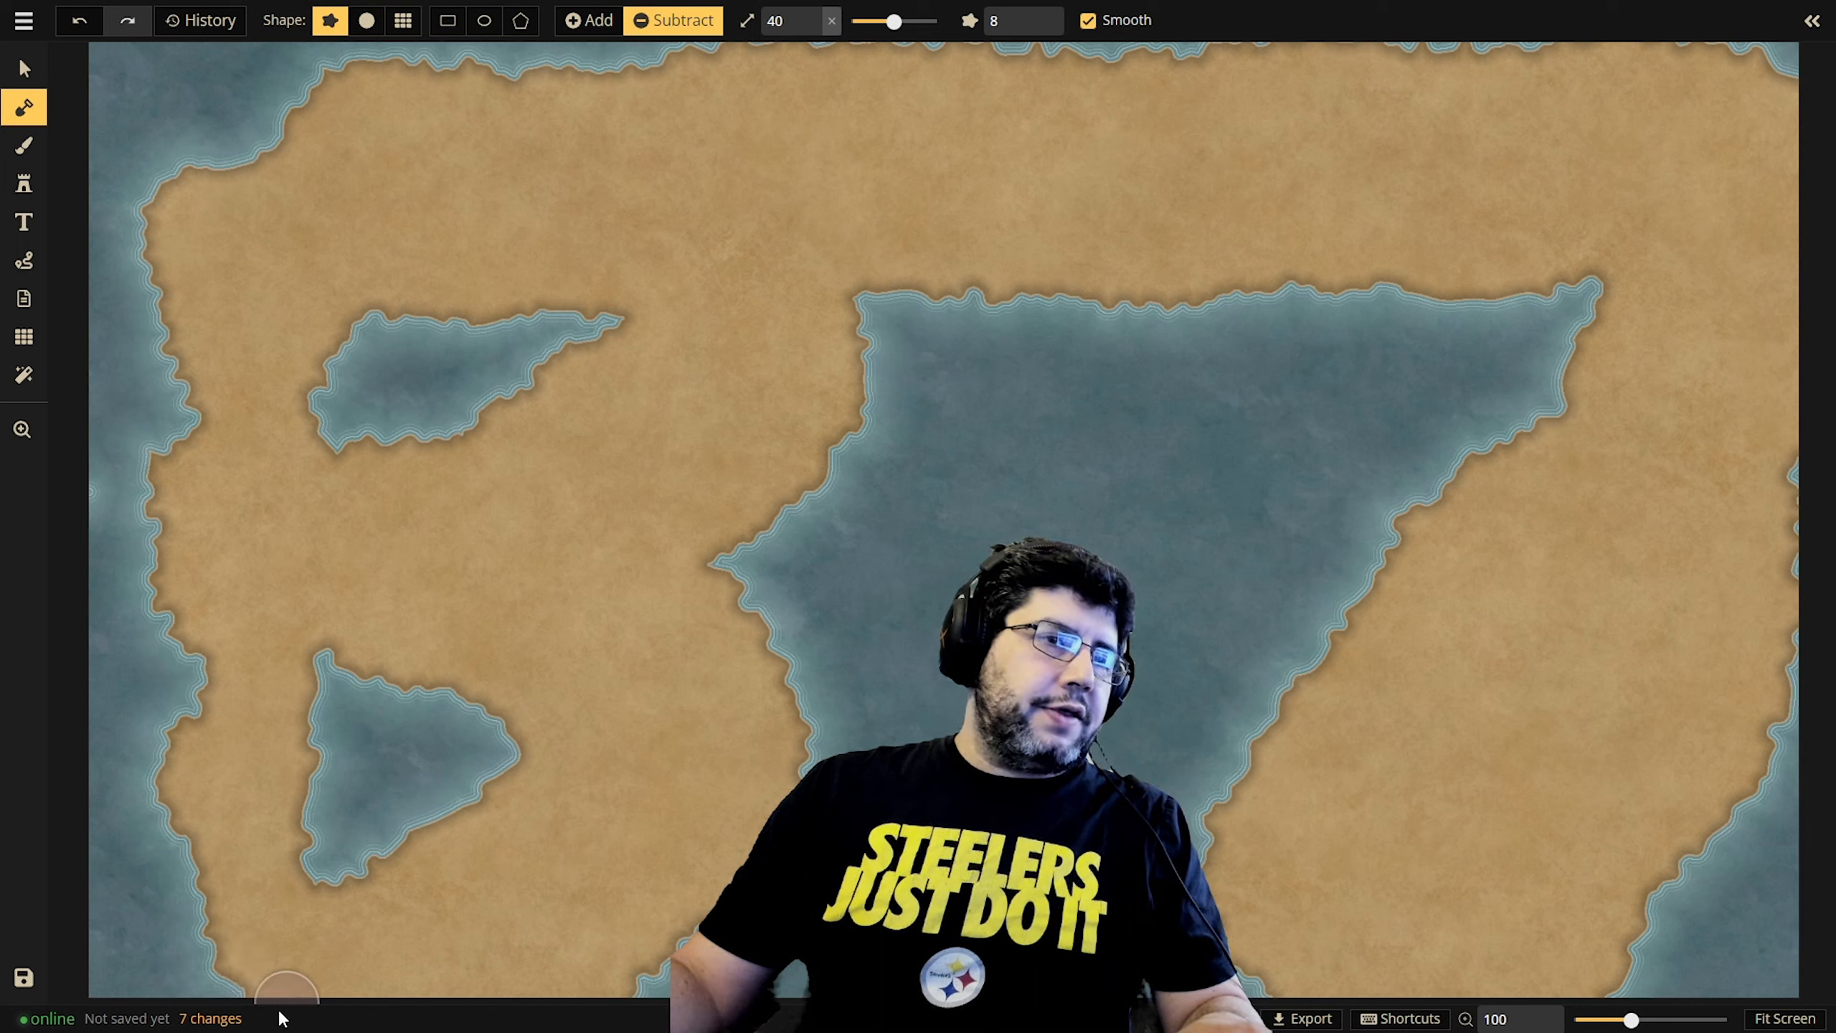
mouse_move(335, 995)
mouse_down()
mouse_move(307, 979)
mouse_move(226, 1003)
mouse_up()
mouse_move(393, 1014)
mouse_down()
mouse_move(527, 965)
mouse_move(624, 993)
mouse_move(698, 965)
mouse_up()
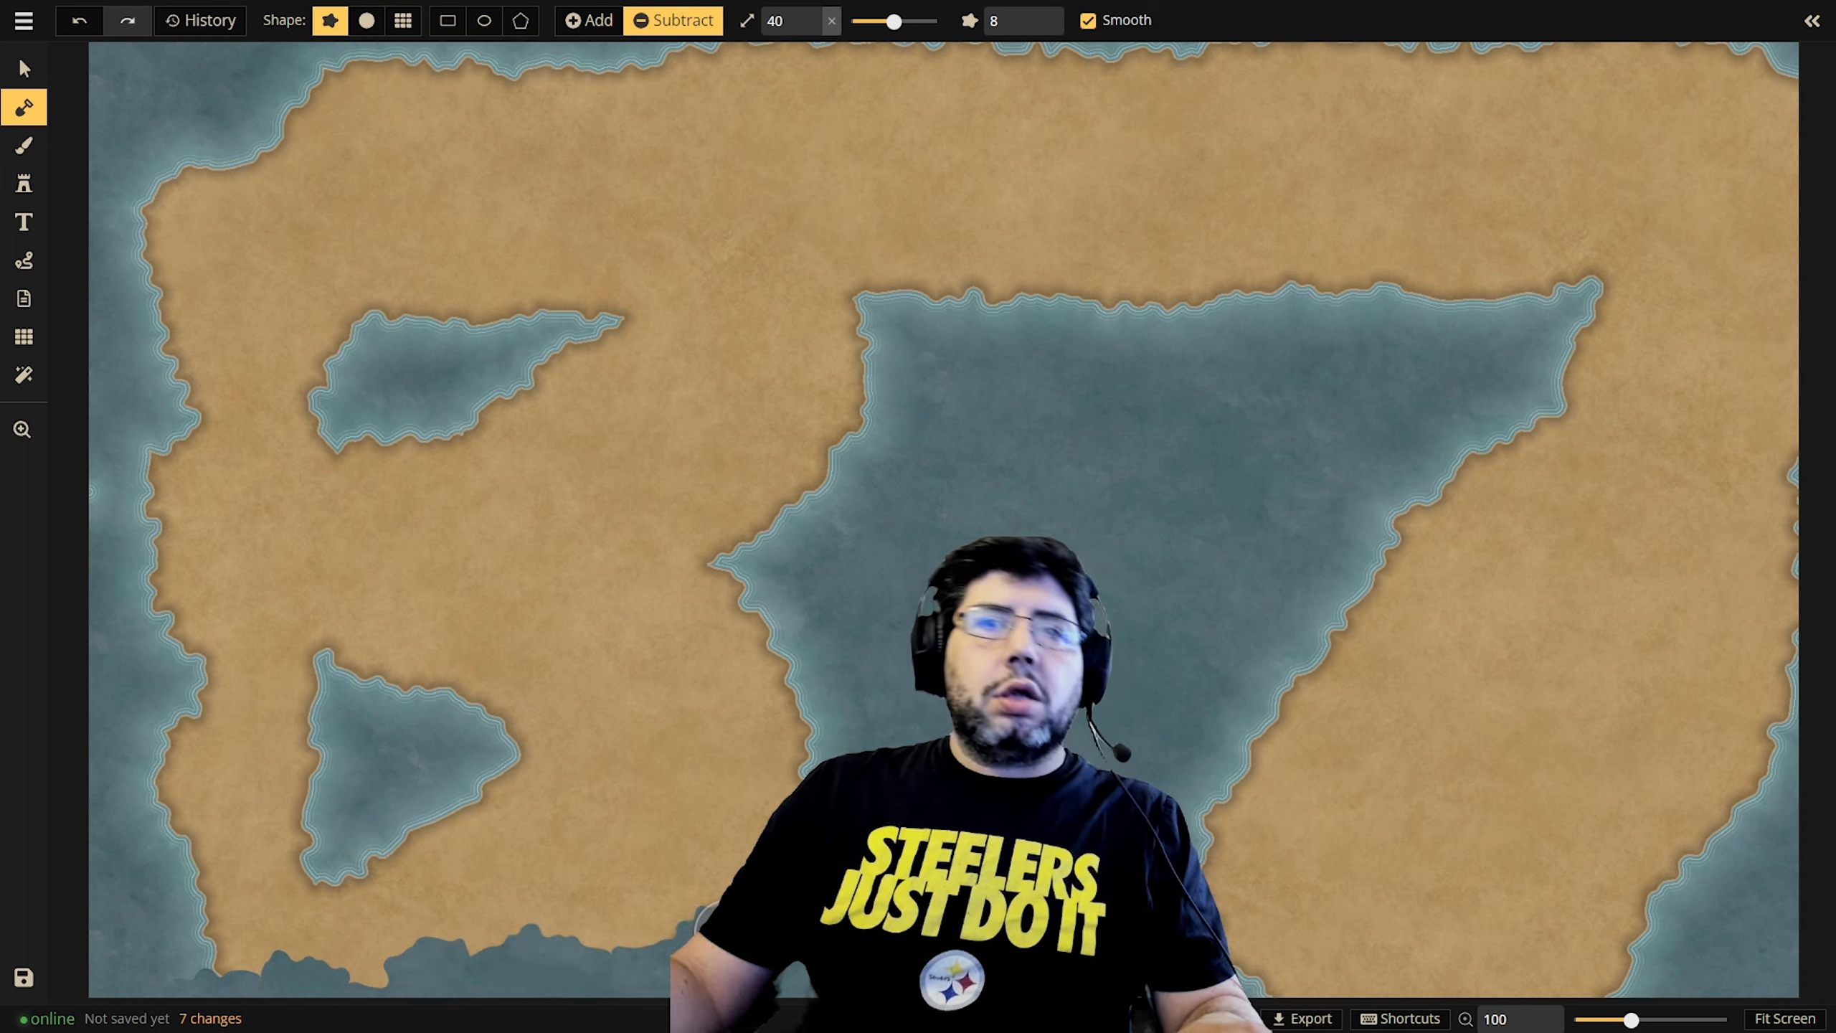
Cut back the western shore of the central sea and carve an inlet northwest from its upper corner with the size 40 brush.
mouse_move(777, 811)
mouse_down()
mouse_move(805, 699)
mouse_move(769, 643)
mouse_move(708, 605)
mouse_move(758, 576)
mouse_up()
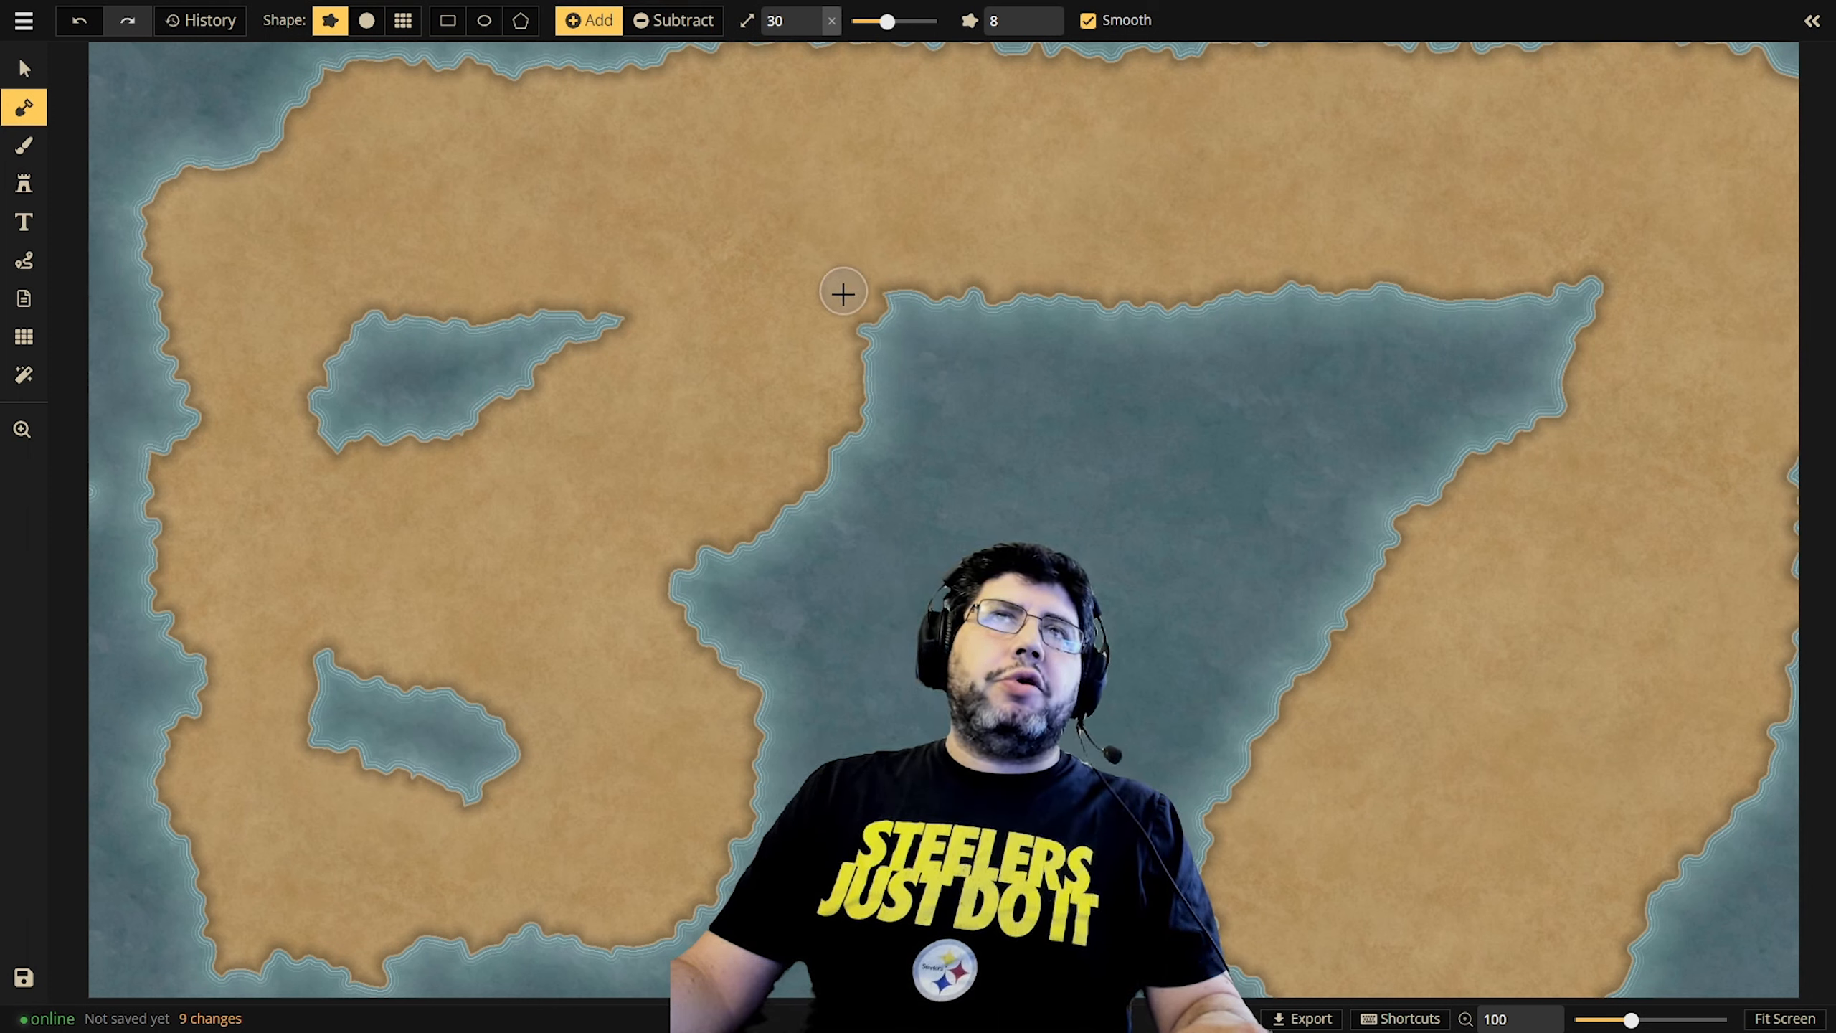
click(672, 20)
mouse_move(867, 285)
mouse_down()
mouse_move(856, 310)
mouse_move(848, 279)
mouse_move(747, 209)
mouse_up()
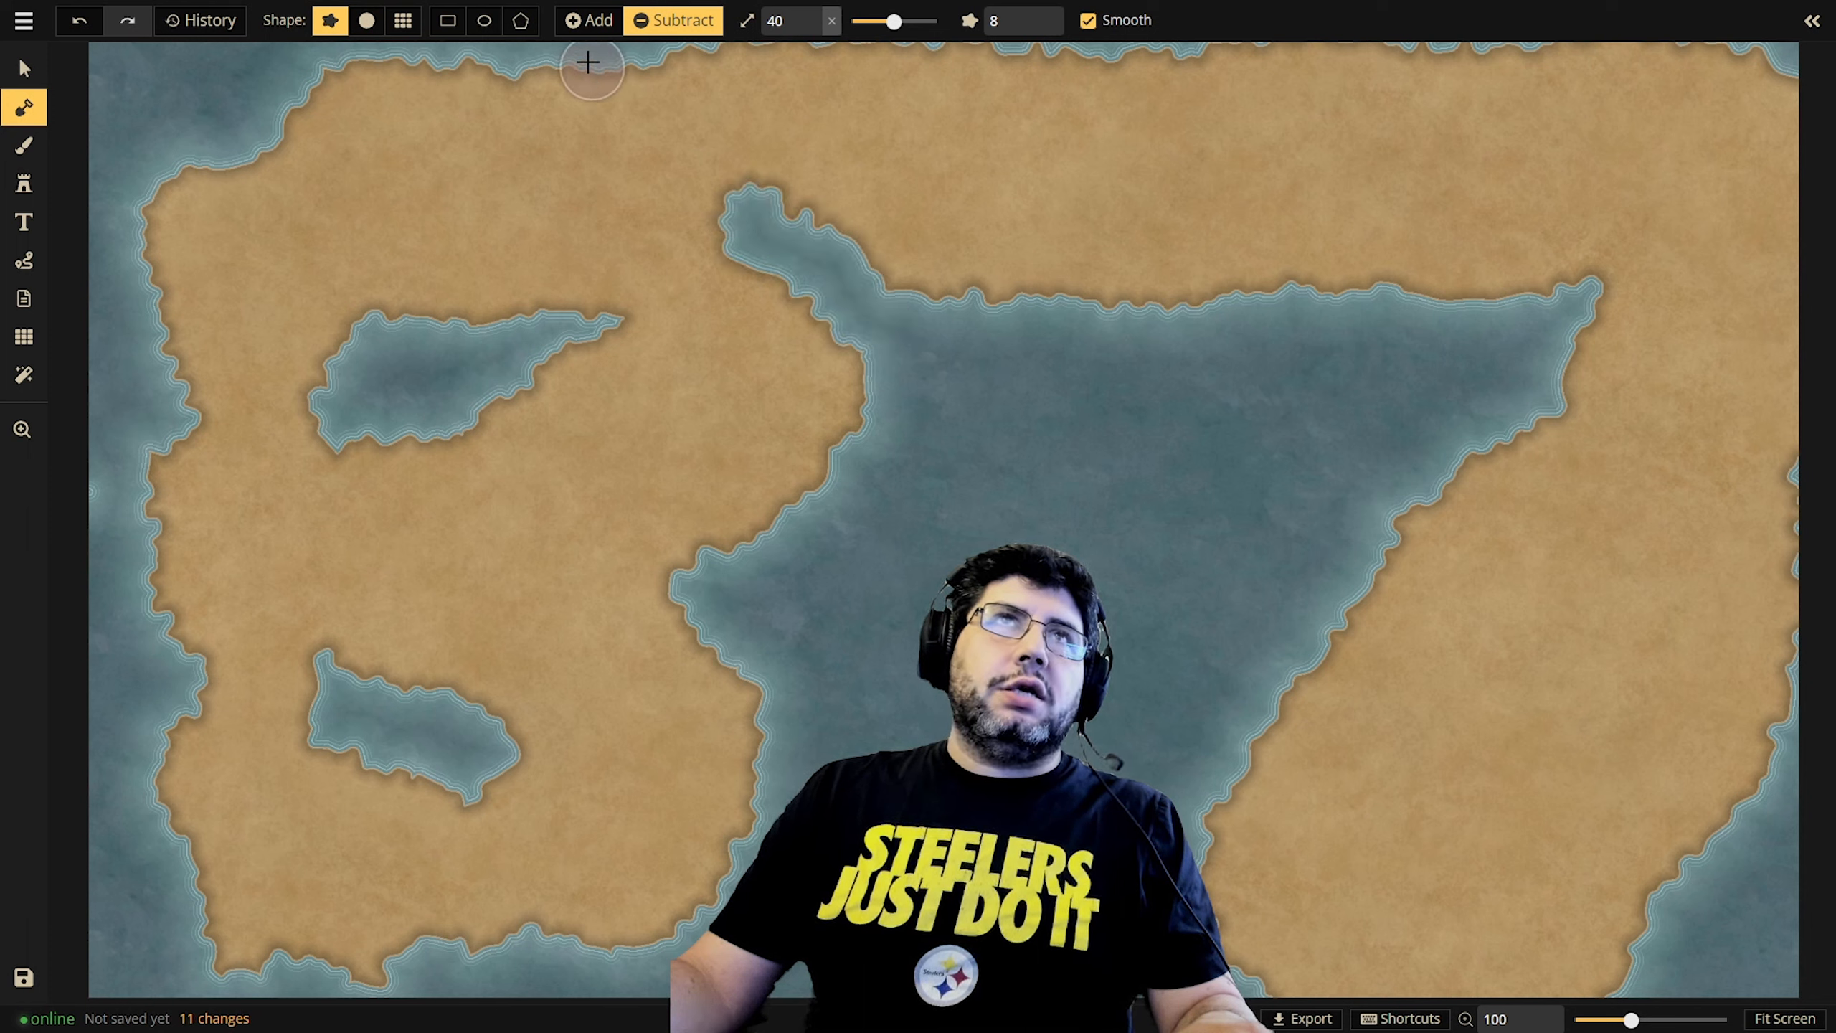
Subtract a bay from the northern coast and trim the northwestern and northern shorelines, using brush sizes 40 and 20.
mouse_move(577, 48)
mouse_down()
mouse_move(662, 126)
mouse_move(711, 86)
mouse_move(756, 102)
mouse_move(796, 48)
mouse_up()
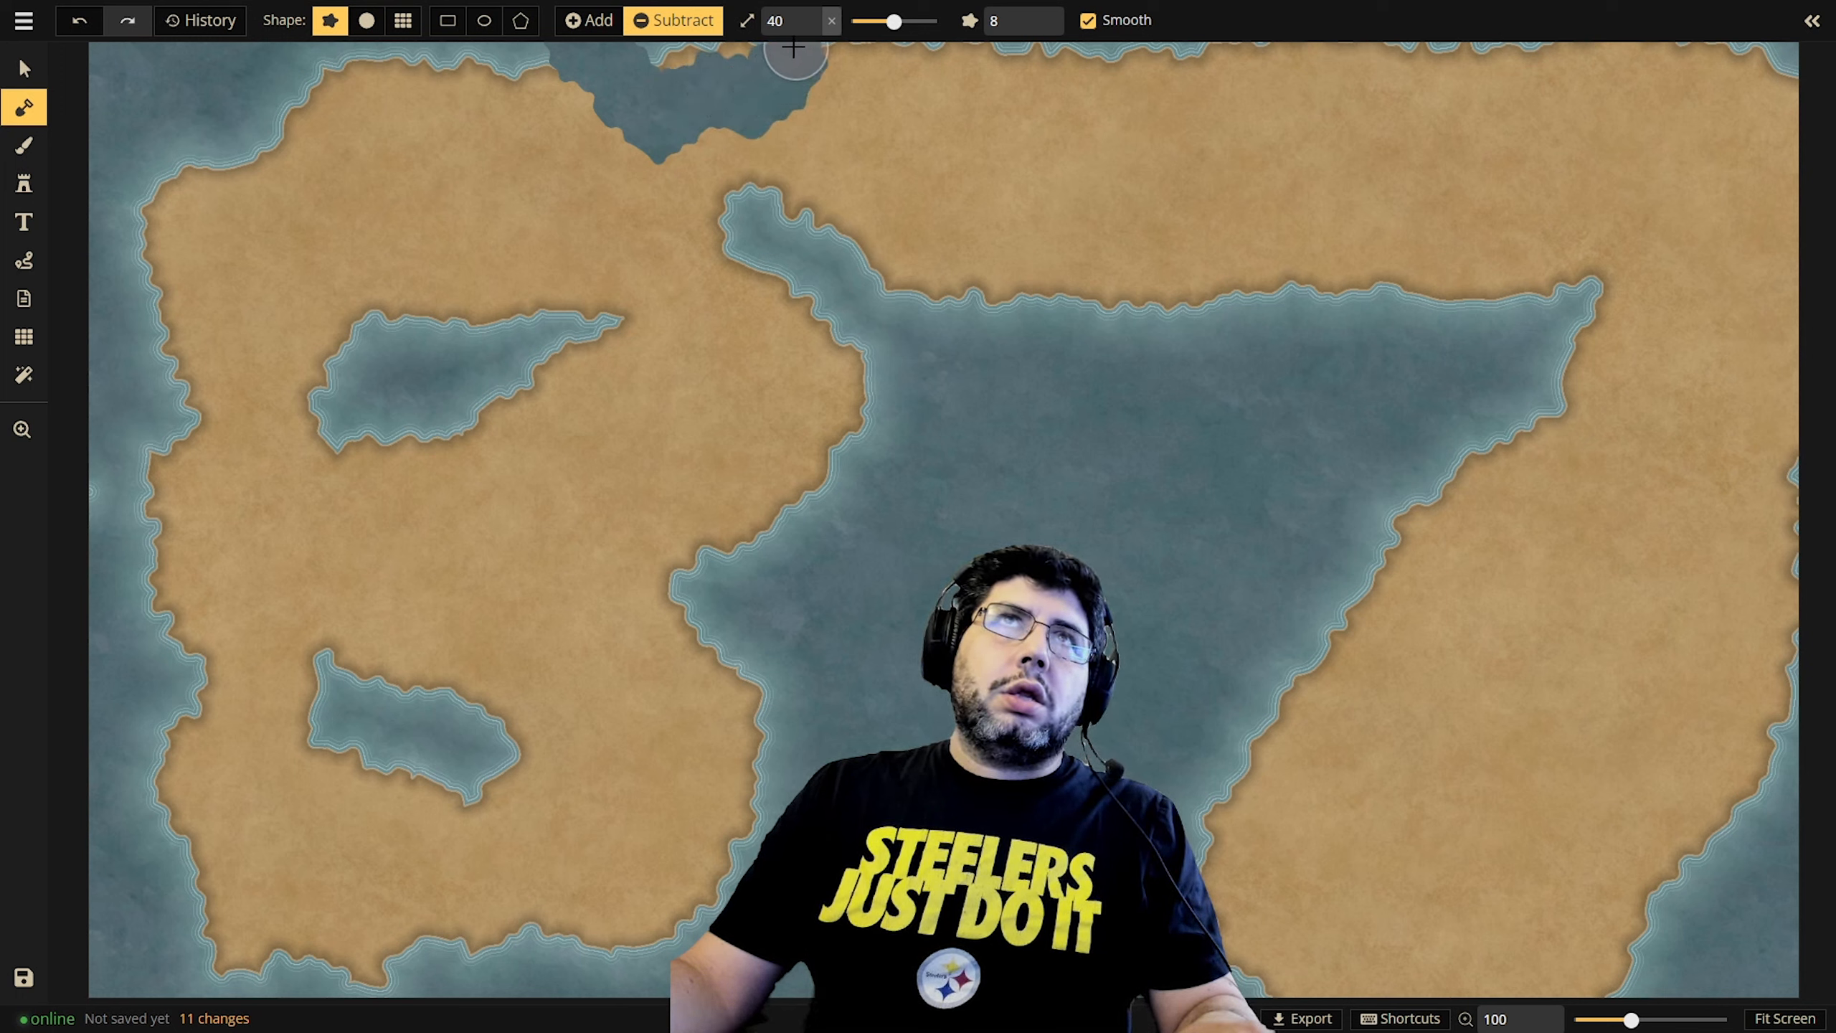
drag(665, 47, 668, 50)
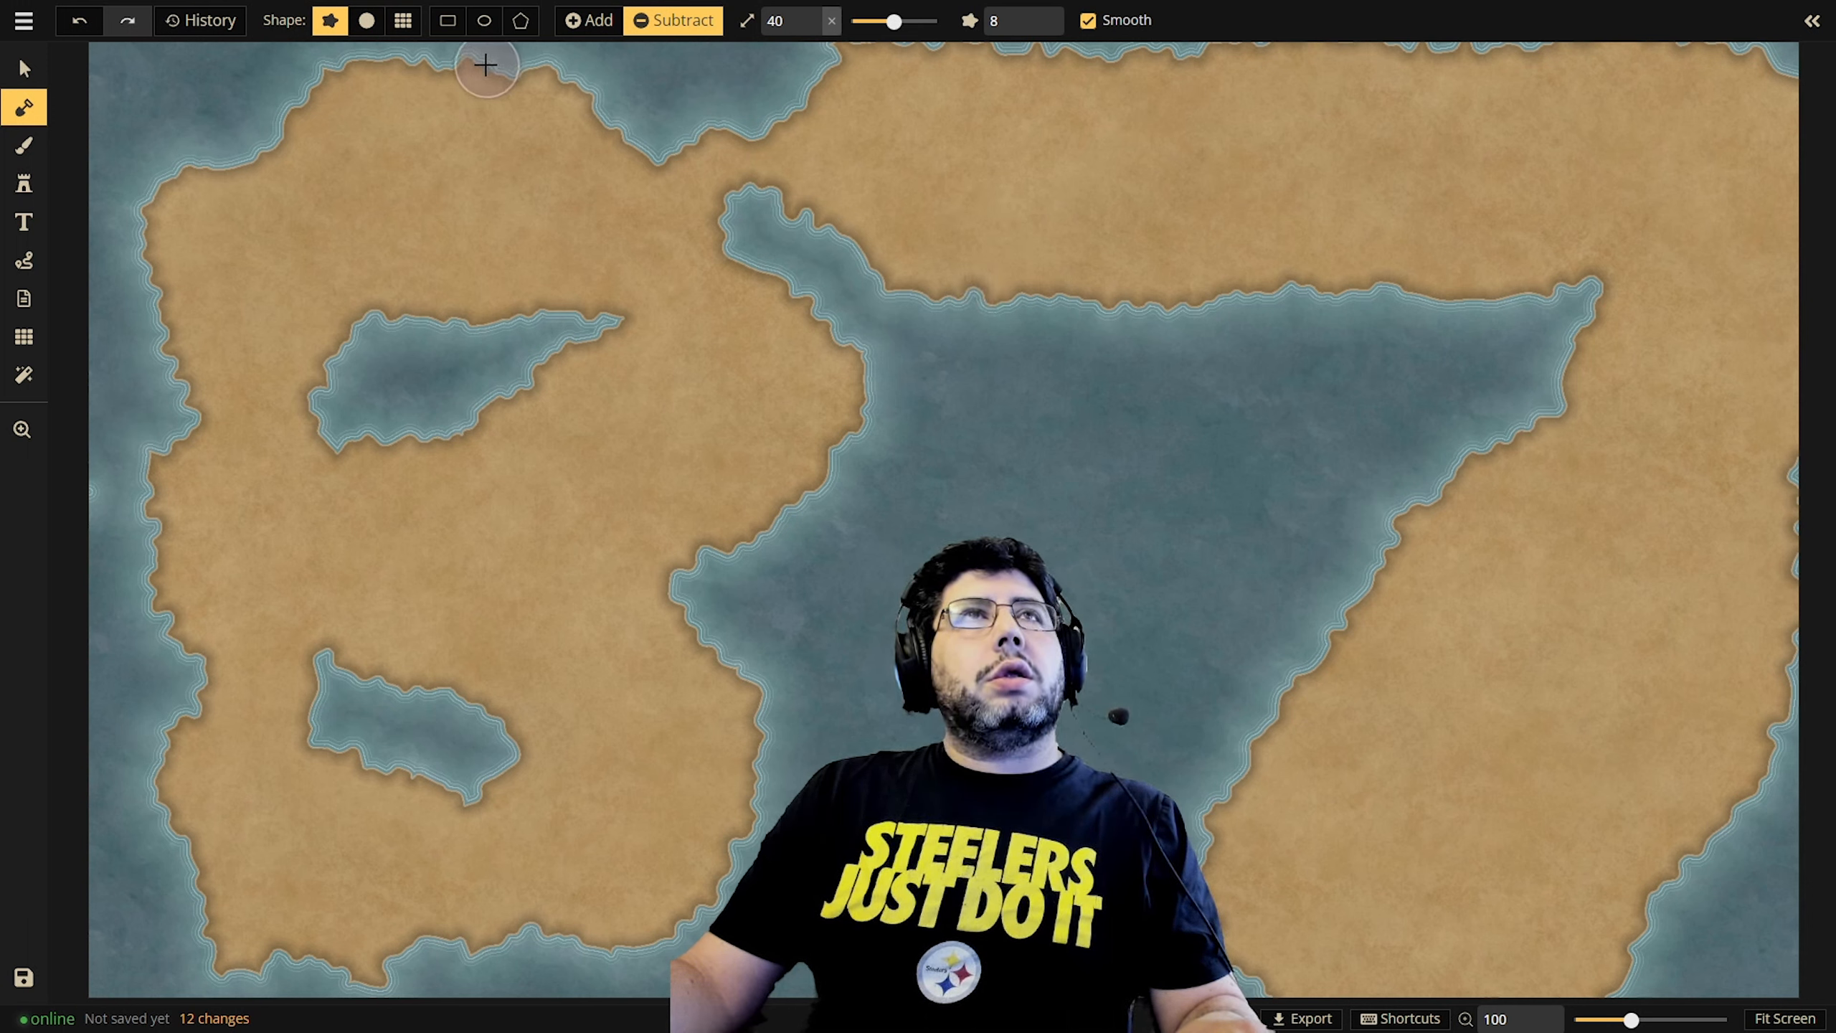
mouse_move(486, 66)
mouse_down()
mouse_move(437, 129)
mouse_move(396, 118)
mouse_move(297, 145)
mouse_move(286, 129)
mouse_move(294, 145)
mouse_move(257, 136)
mouse_move(136, 173)
mouse_move(115, 222)
mouse_up()
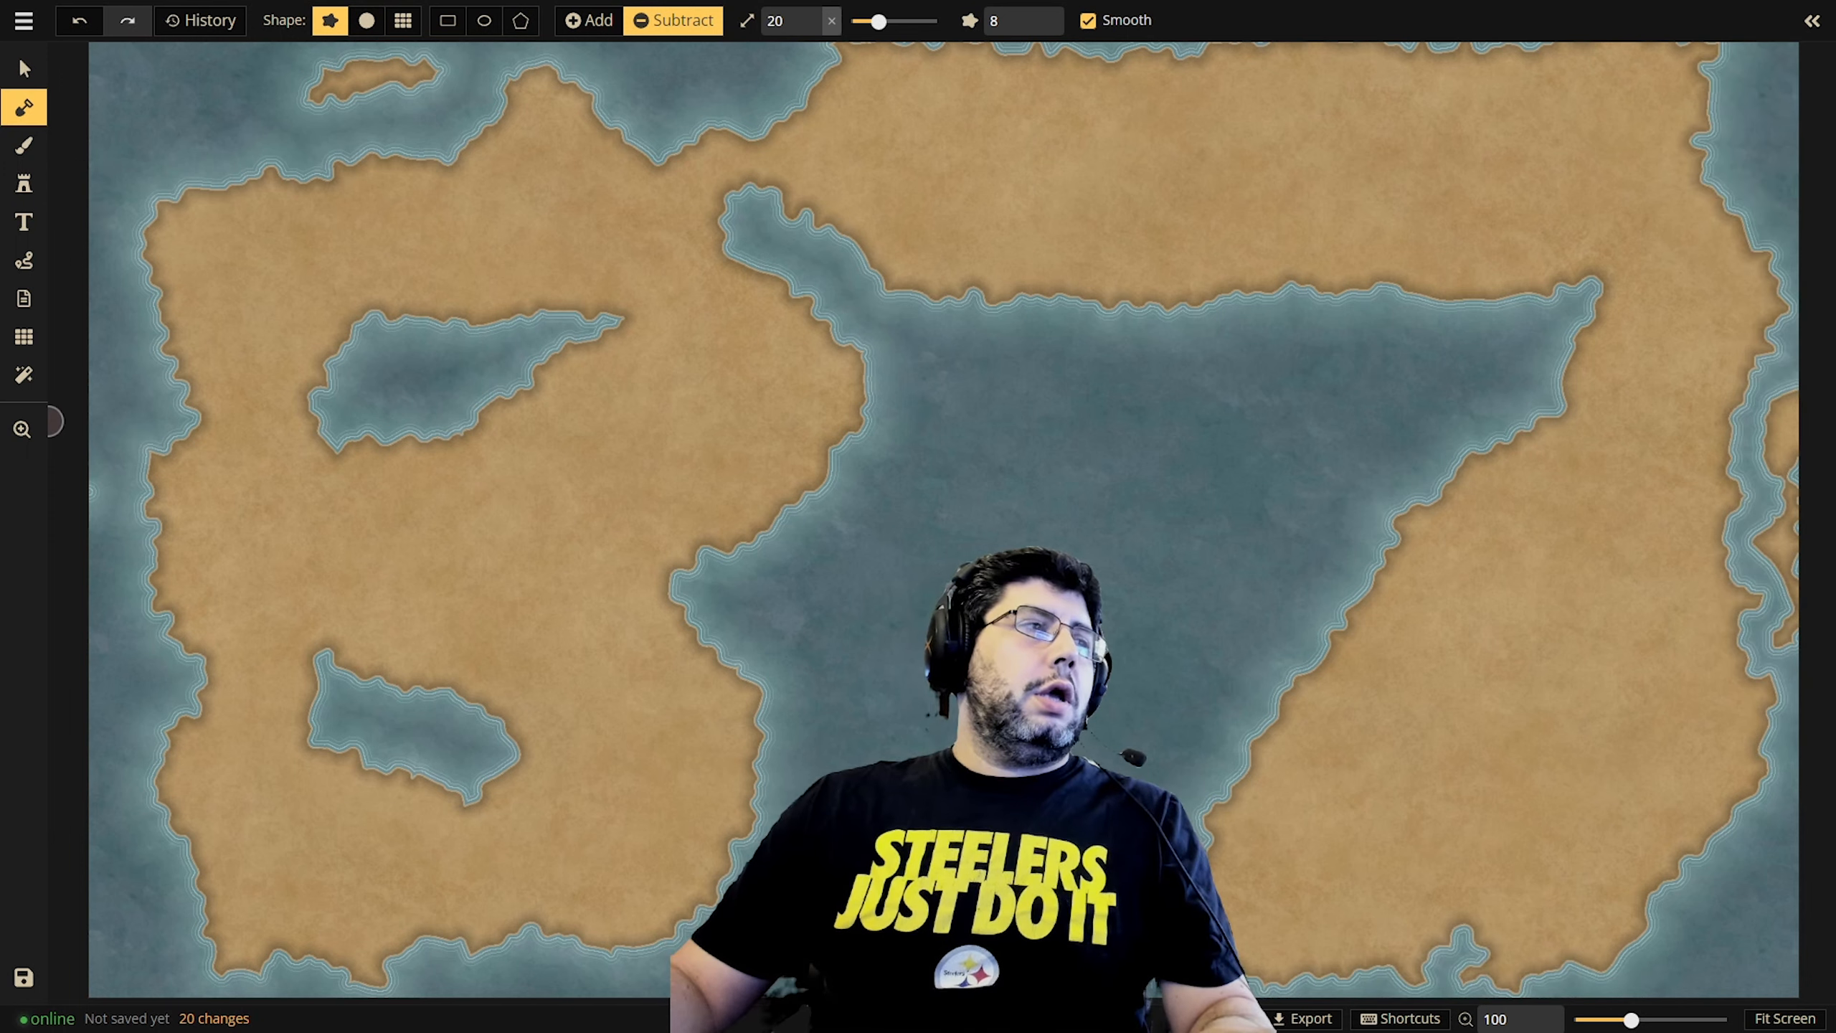
mouse_move(820, 45)
mouse_down()
mouse_move(893, 60)
mouse_move(952, 122)
mouse_move(994, 129)
mouse_move(1014, 118)
mouse_move(991, 105)
mouse_move(1016, 94)
mouse_move(1009, 78)
mouse_move(906, 49)
mouse_move(938, 40)
mouse_move(972, 65)
mouse_move(954, 84)
mouse_move(977, 76)
mouse_move(979, 106)
mouse_move(1010, 49)
mouse_move(984, 53)
mouse_move(1043, 37)
mouse_move(1093, 62)
mouse_move(1091, 165)
mouse_move(1111, 171)
mouse_move(1195, 145)
mouse_move(1221, 102)
mouse_move(1209, 76)
mouse_move(1114, 55)
mouse_move(1108, 80)
mouse_move(1188, 96)
mouse_move(1129, 108)
mouse_move(1123, 131)
mouse_move(1164, 51)
mouse_move(1139, 148)
mouse_move(1152, 49)
mouse_move(1287, 59)
mouse_move(1420, 176)
mouse_move(1516, 164)
mouse_move(1553, 128)
mouse_move(1385, 57)
mouse_move(1312, 53)
mouse_move(1343, 62)
mouse_move(1330, 80)
mouse_move(1384, 78)
mouse_move(1390, 107)
mouse_move(1413, 90)
mouse_move(1500, 147)
mouse_move(1463, 106)
mouse_move(1423, 120)
mouse_move(1460, 145)
mouse_move(1451, 158)
mouse_move(1406, 152)
mouse_move(1558, 115)
mouse_move(1497, 87)
mouse_up()
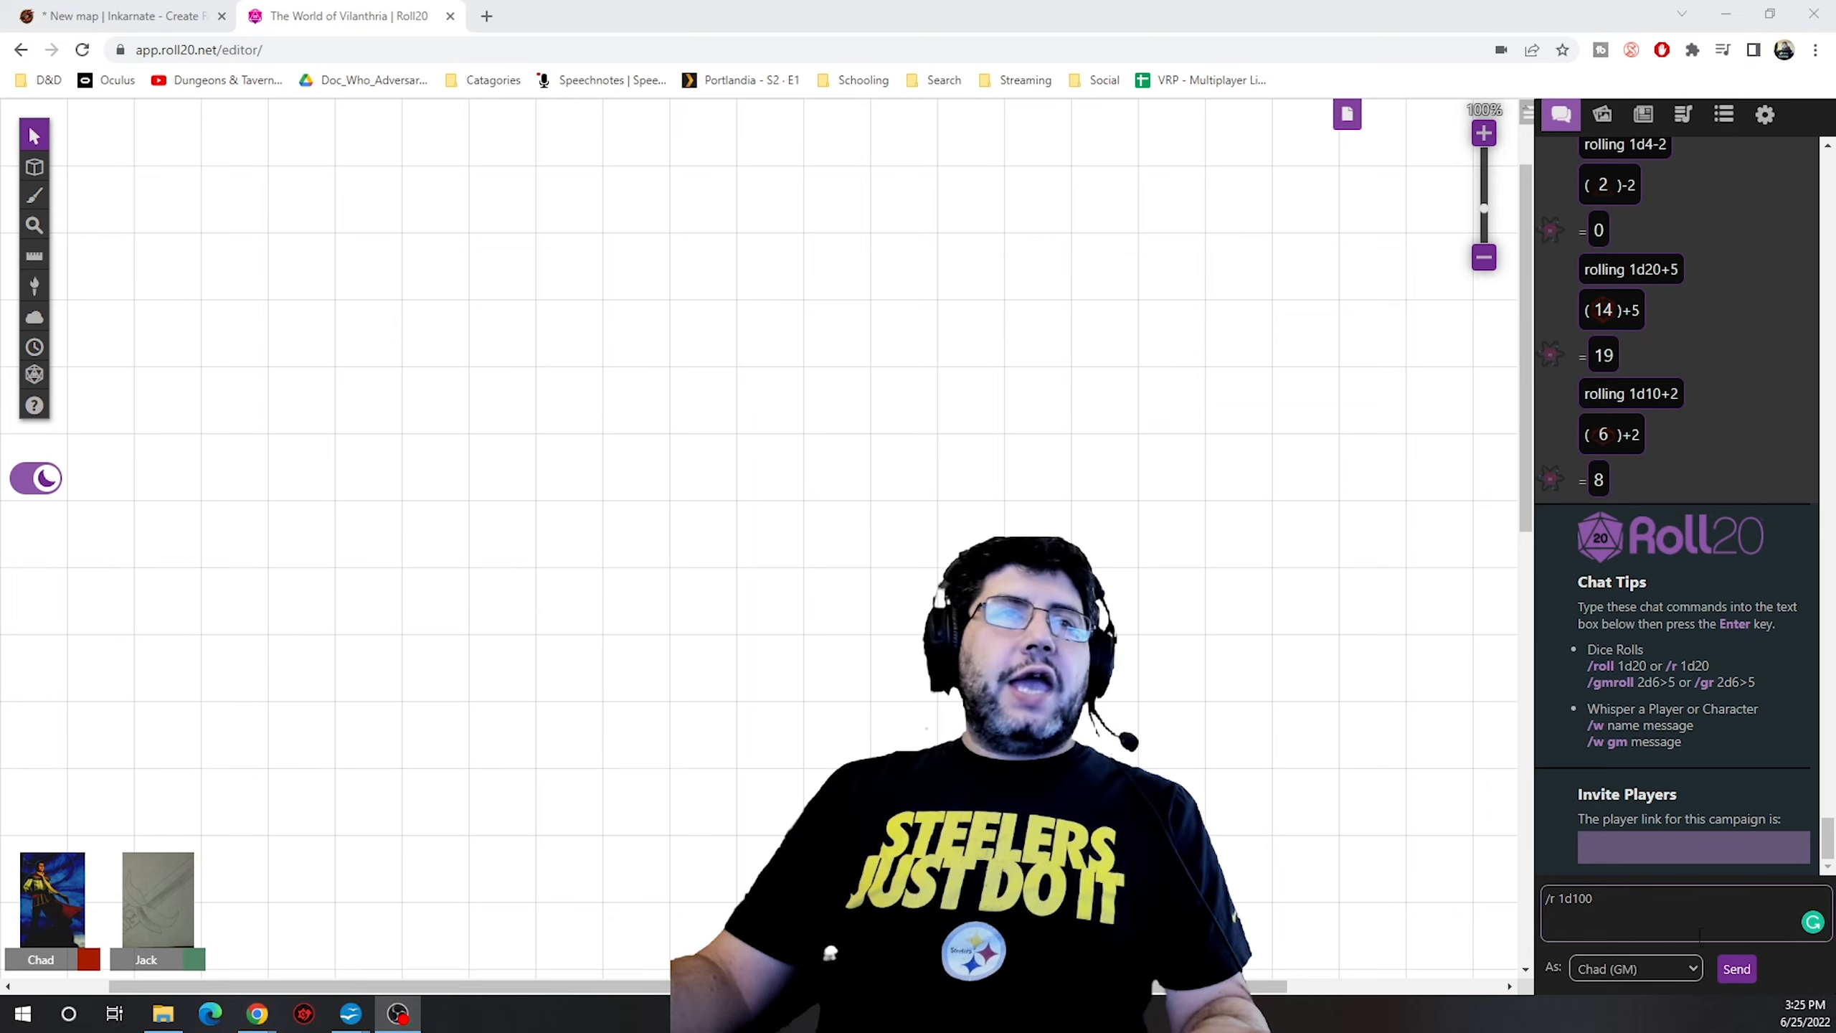
Switch to Roll20 and roll 1d100 in the chat.
click(1676, 904)
key(Return)
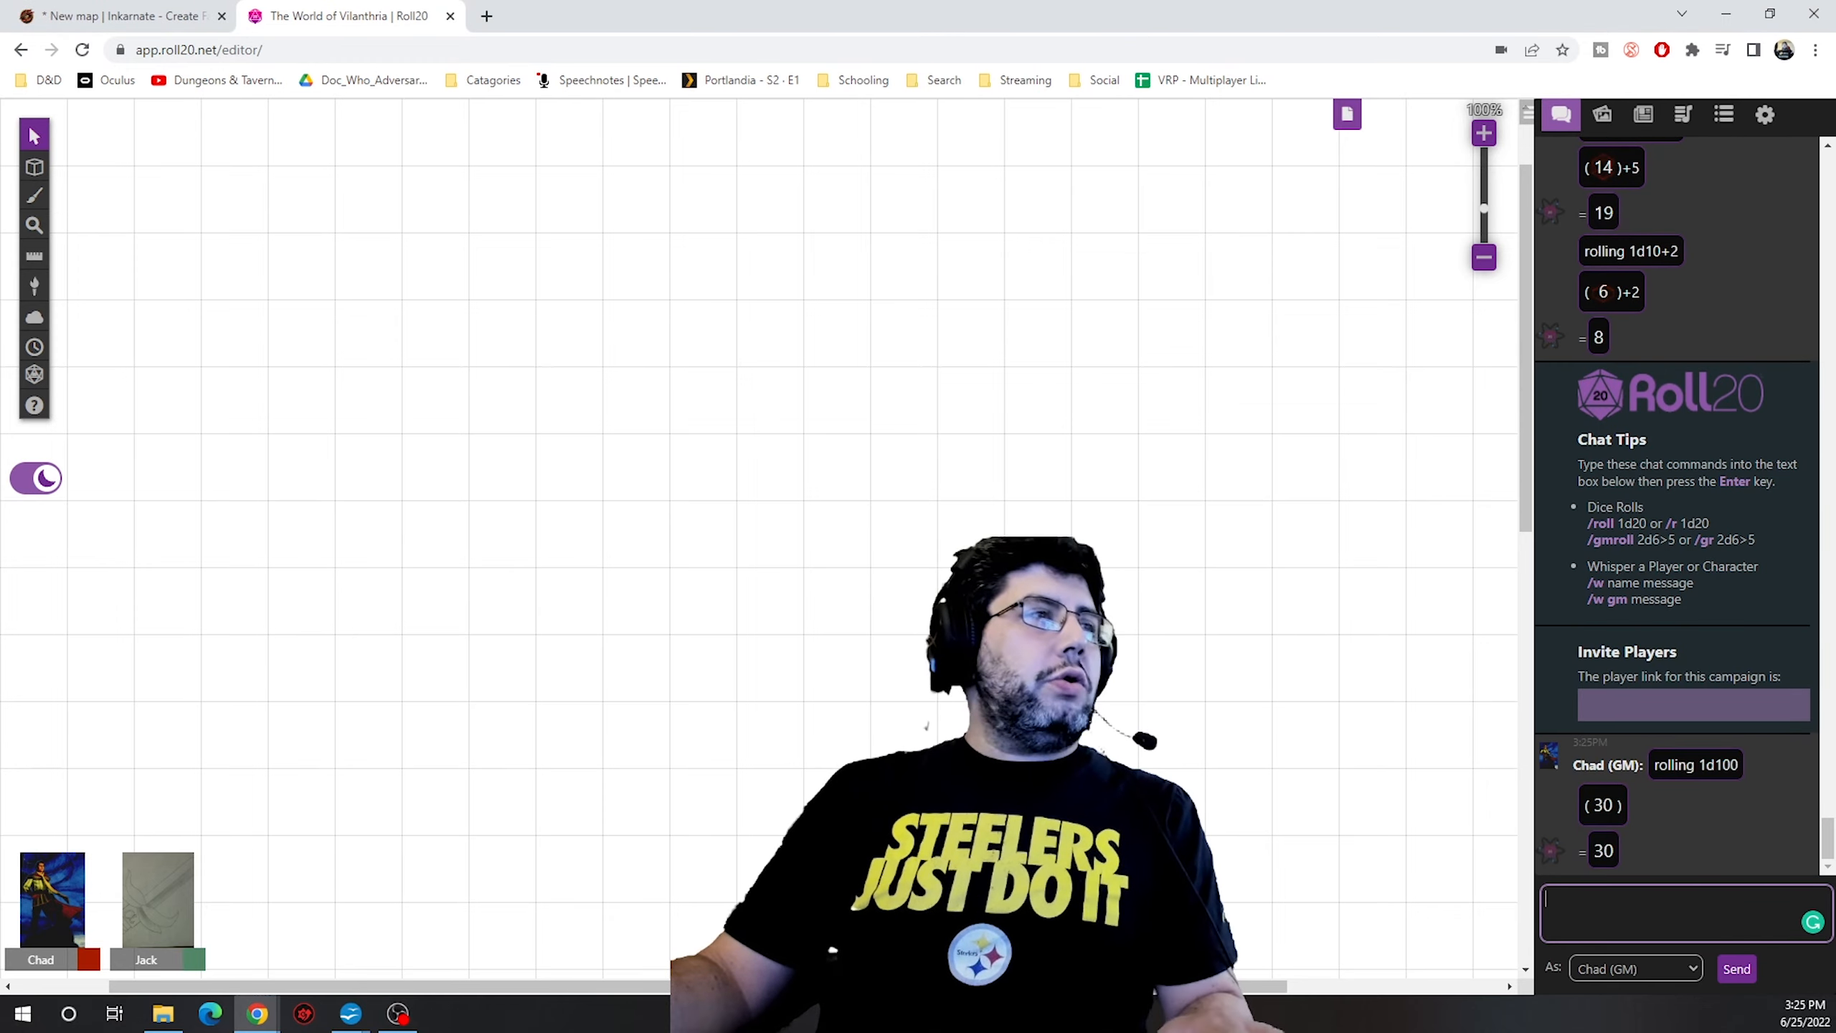
Switch to the Inkarnate map and subtract land around the northeastern inlet, the central sea's northeastern arm and the eastern coast with the size 20 brush.
key(alt+Tab)
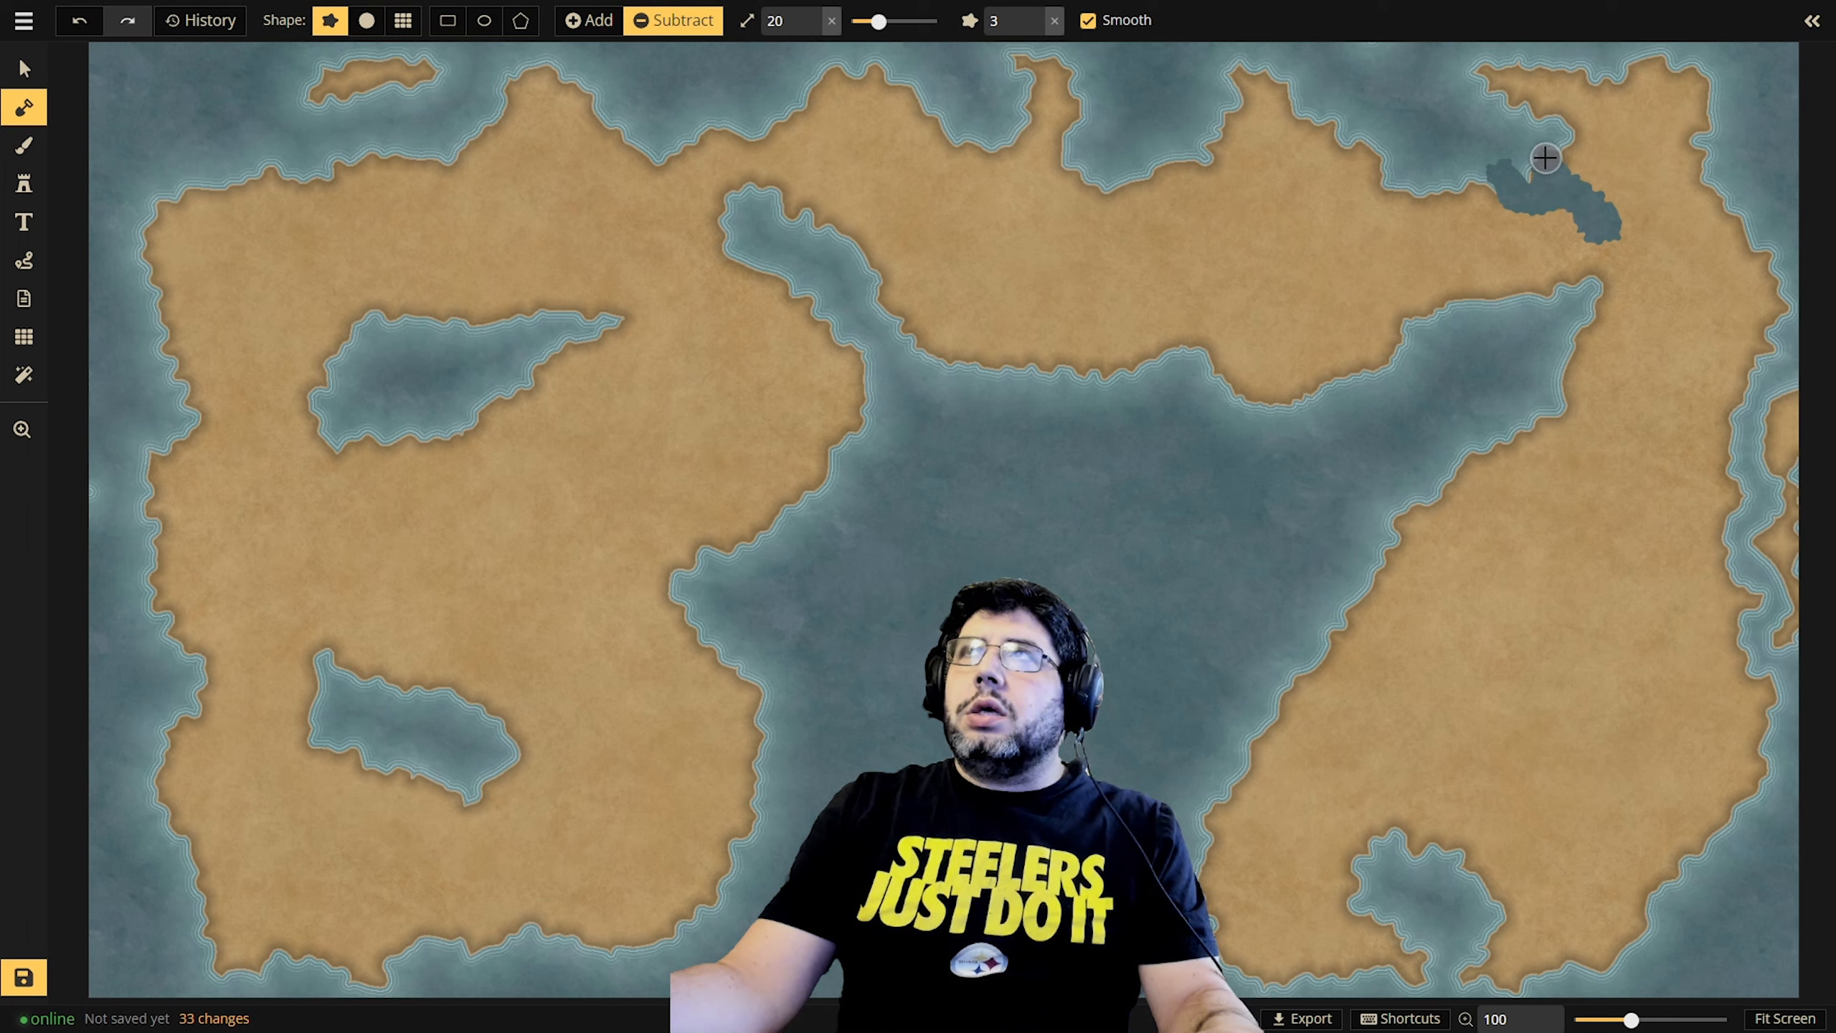
drag(1533, 168, 1531, 183)
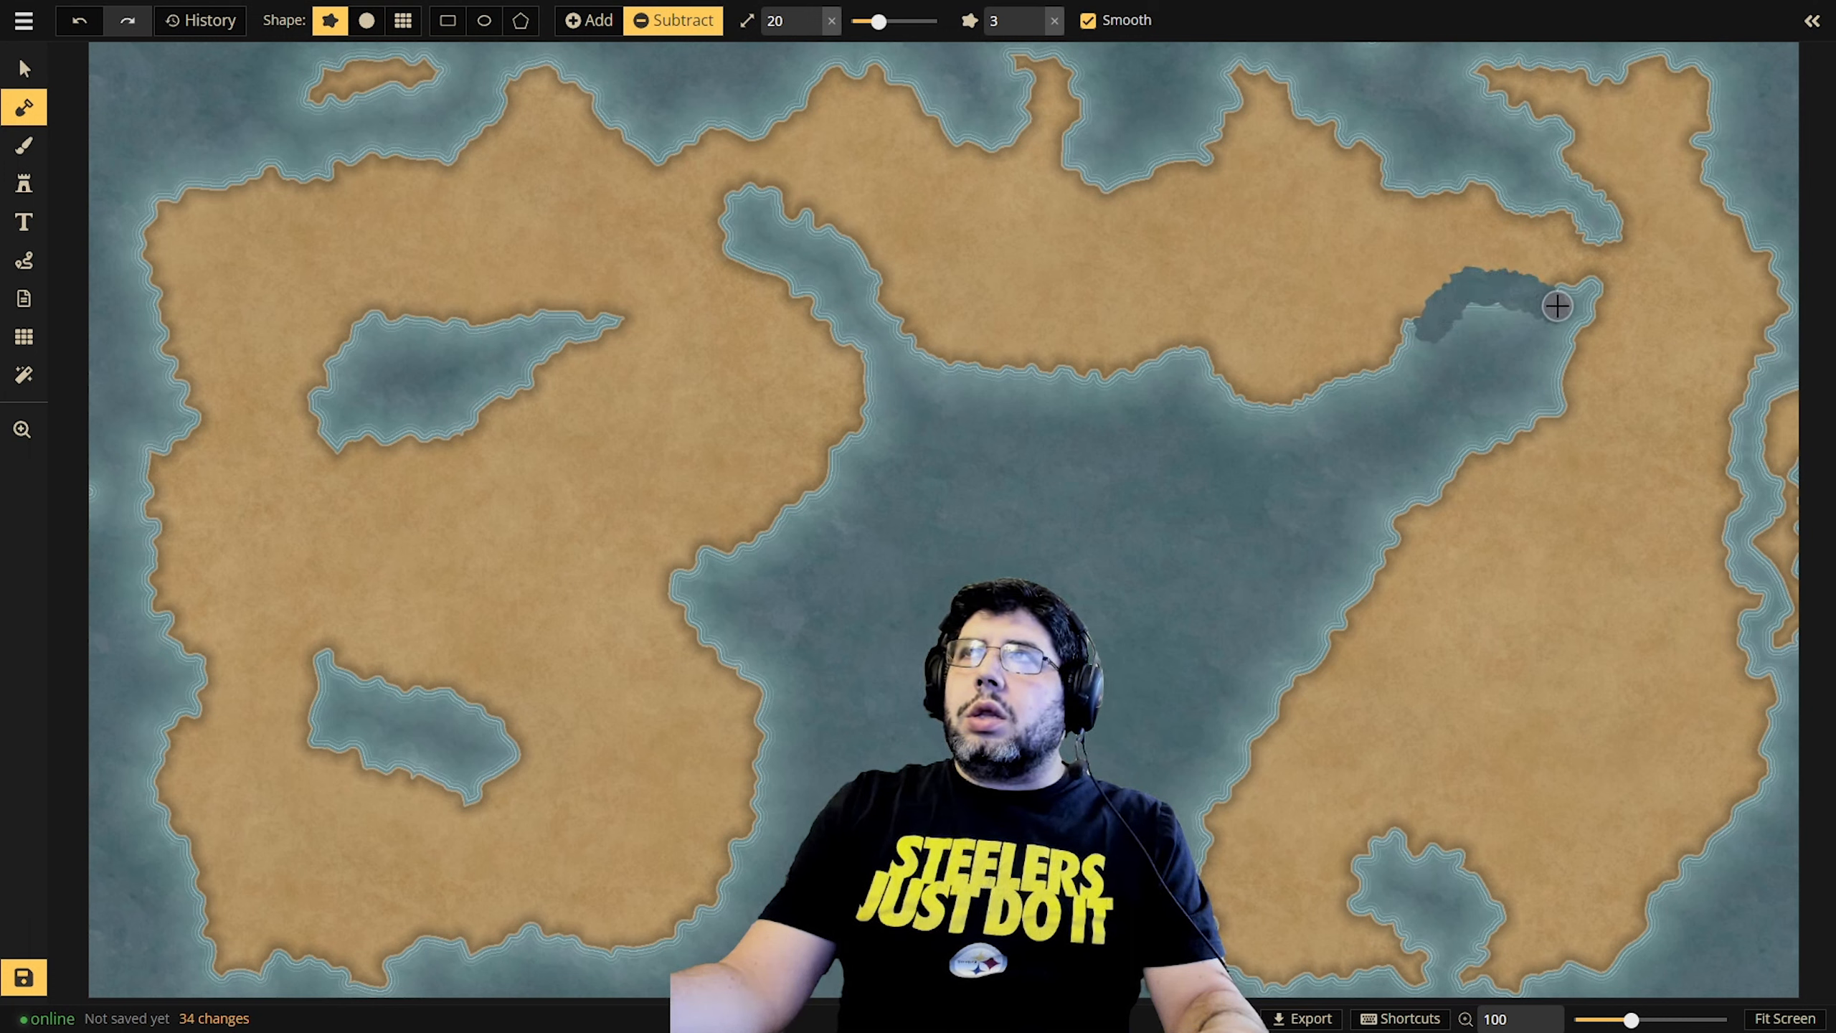
drag(1562, 304, 1563, 304)
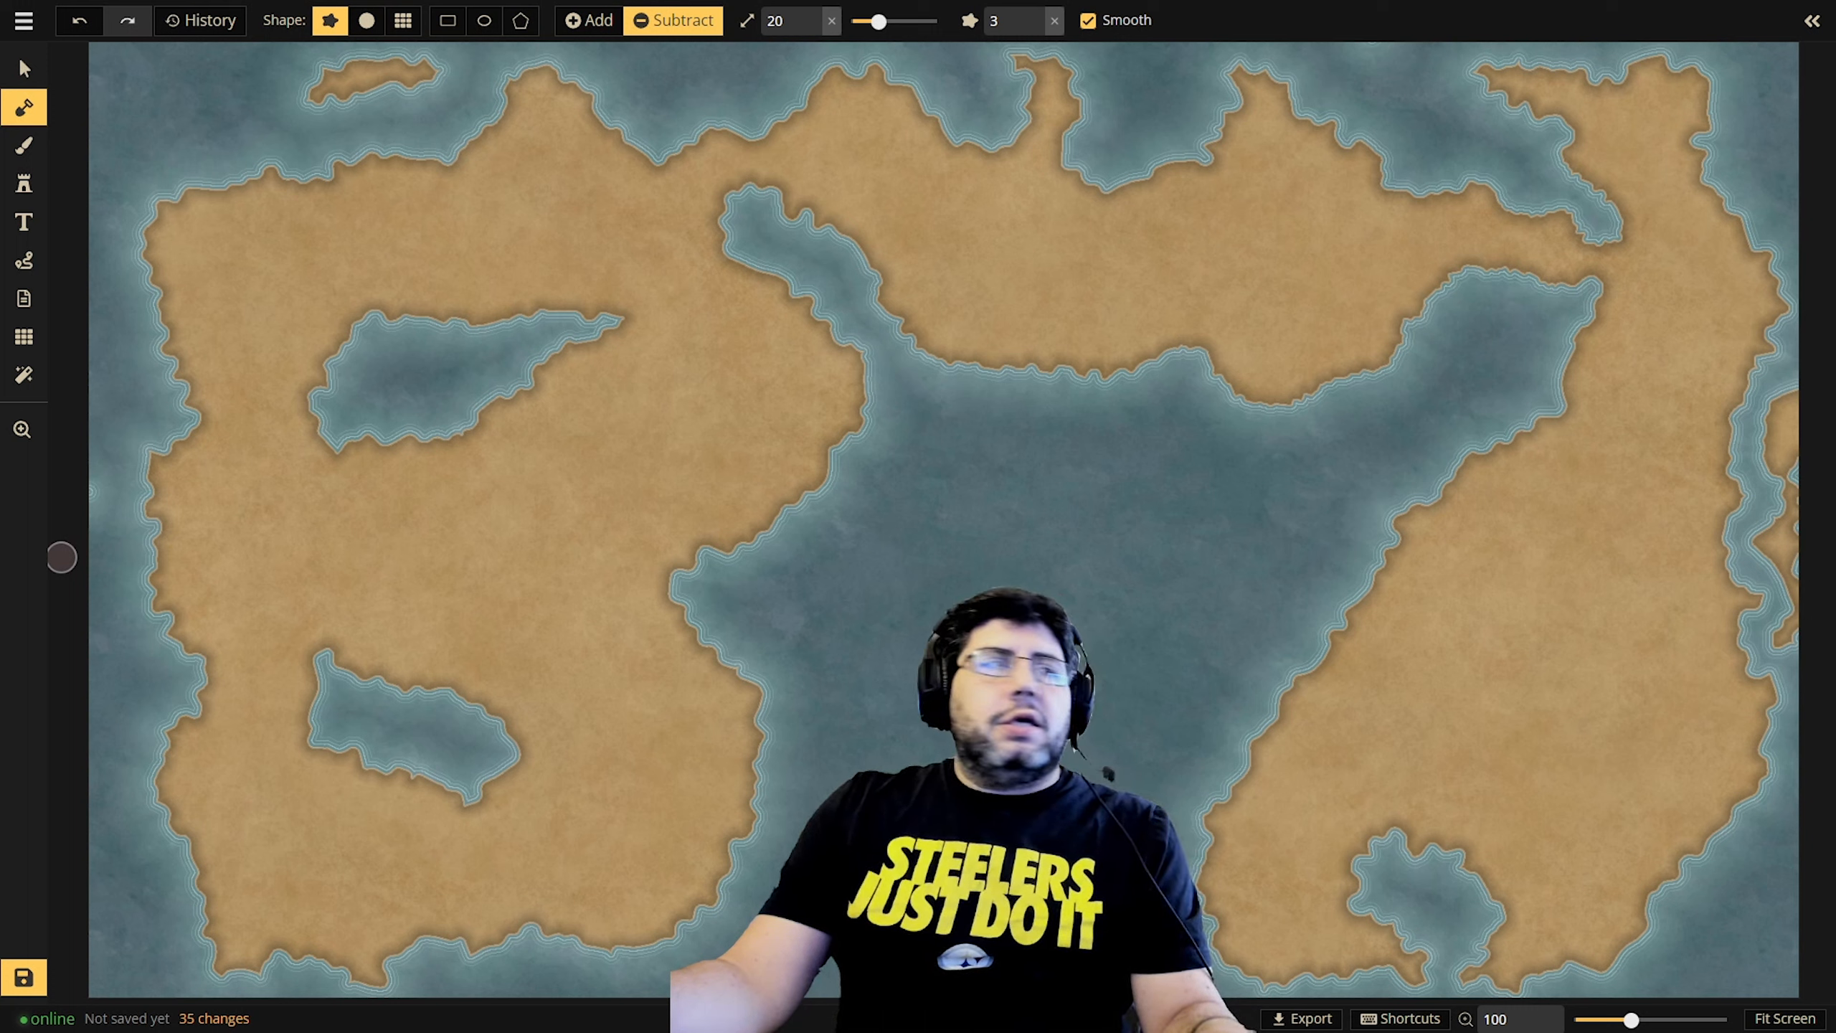
key(ctrl+y)
key(ctrl+y)
key(ctrl+y)
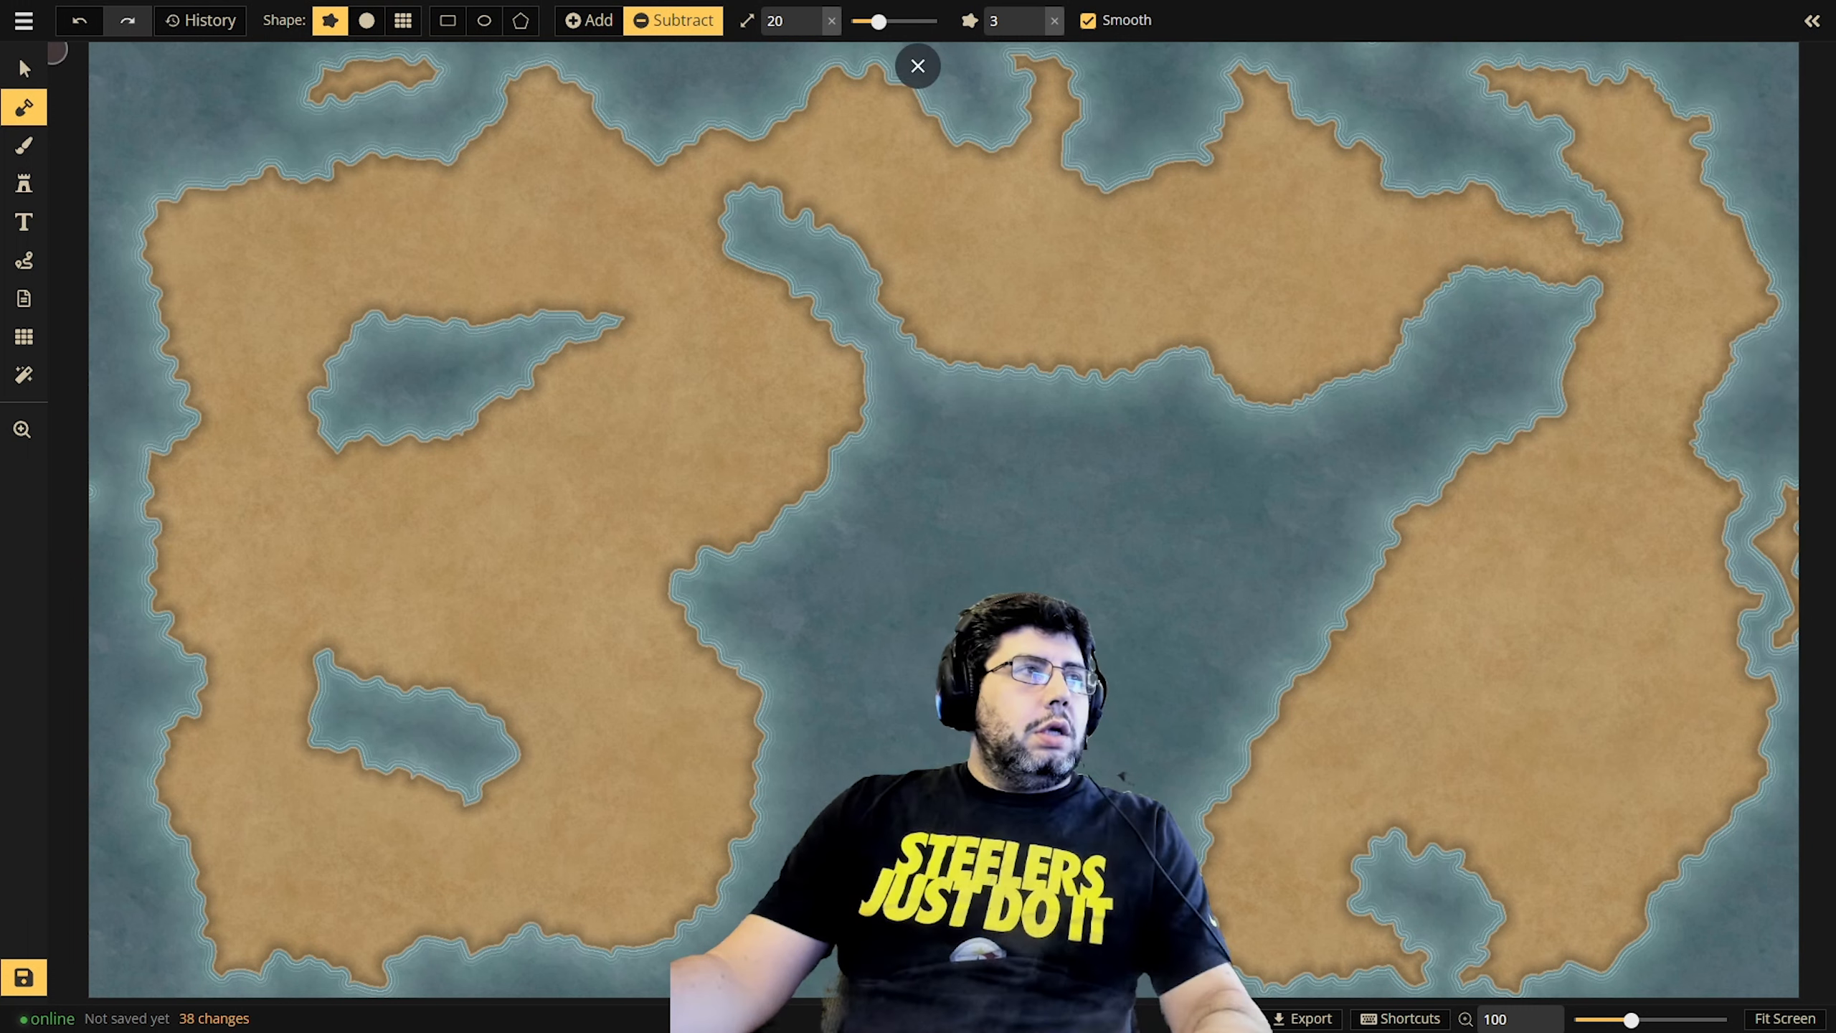
Cut notches into the northern and northwestern coasts and an inlet into the central sea's northern shore with the size 20 brush.
mouse_move(1447, 51)
mouse_down()
mouse_move(1619, 69)
mouse_move(1653, 103)
mouse_move(1556, 62)
mouse_move(1694, 108)
mouse_move(1700, 146)
mouse_up()
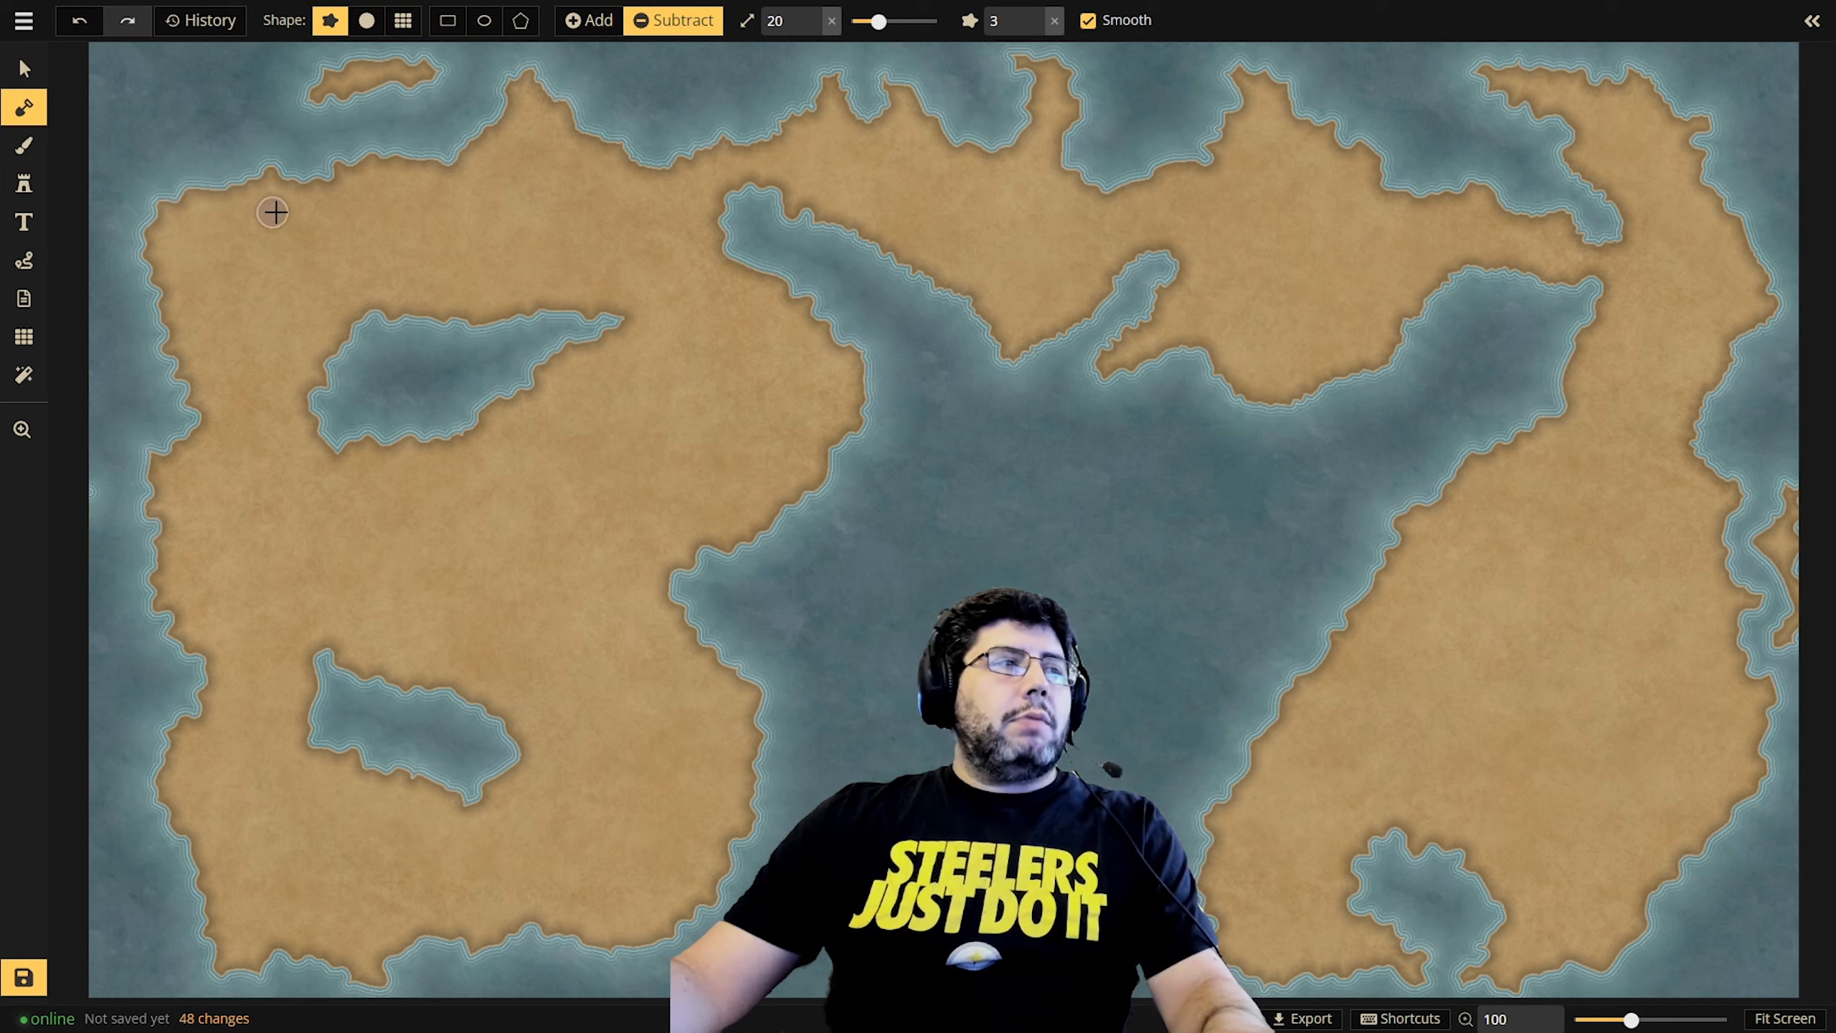
click(311, 170)
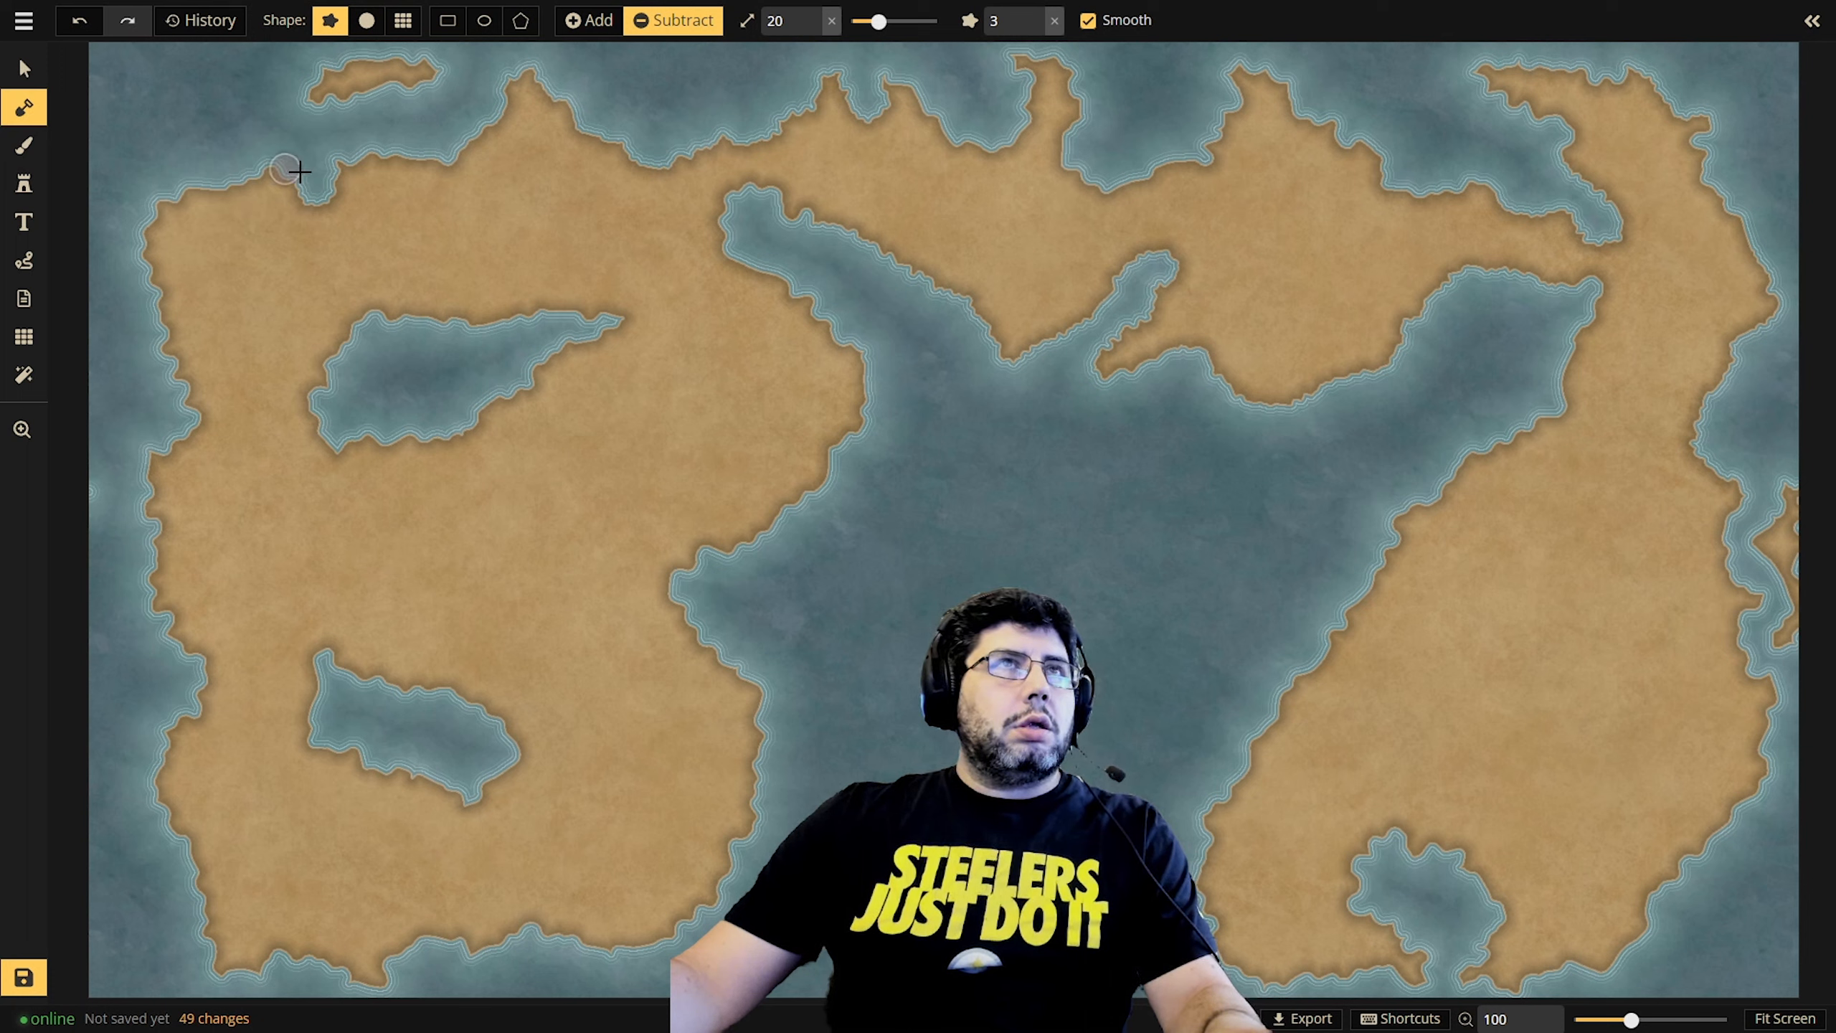
click(450, 147)
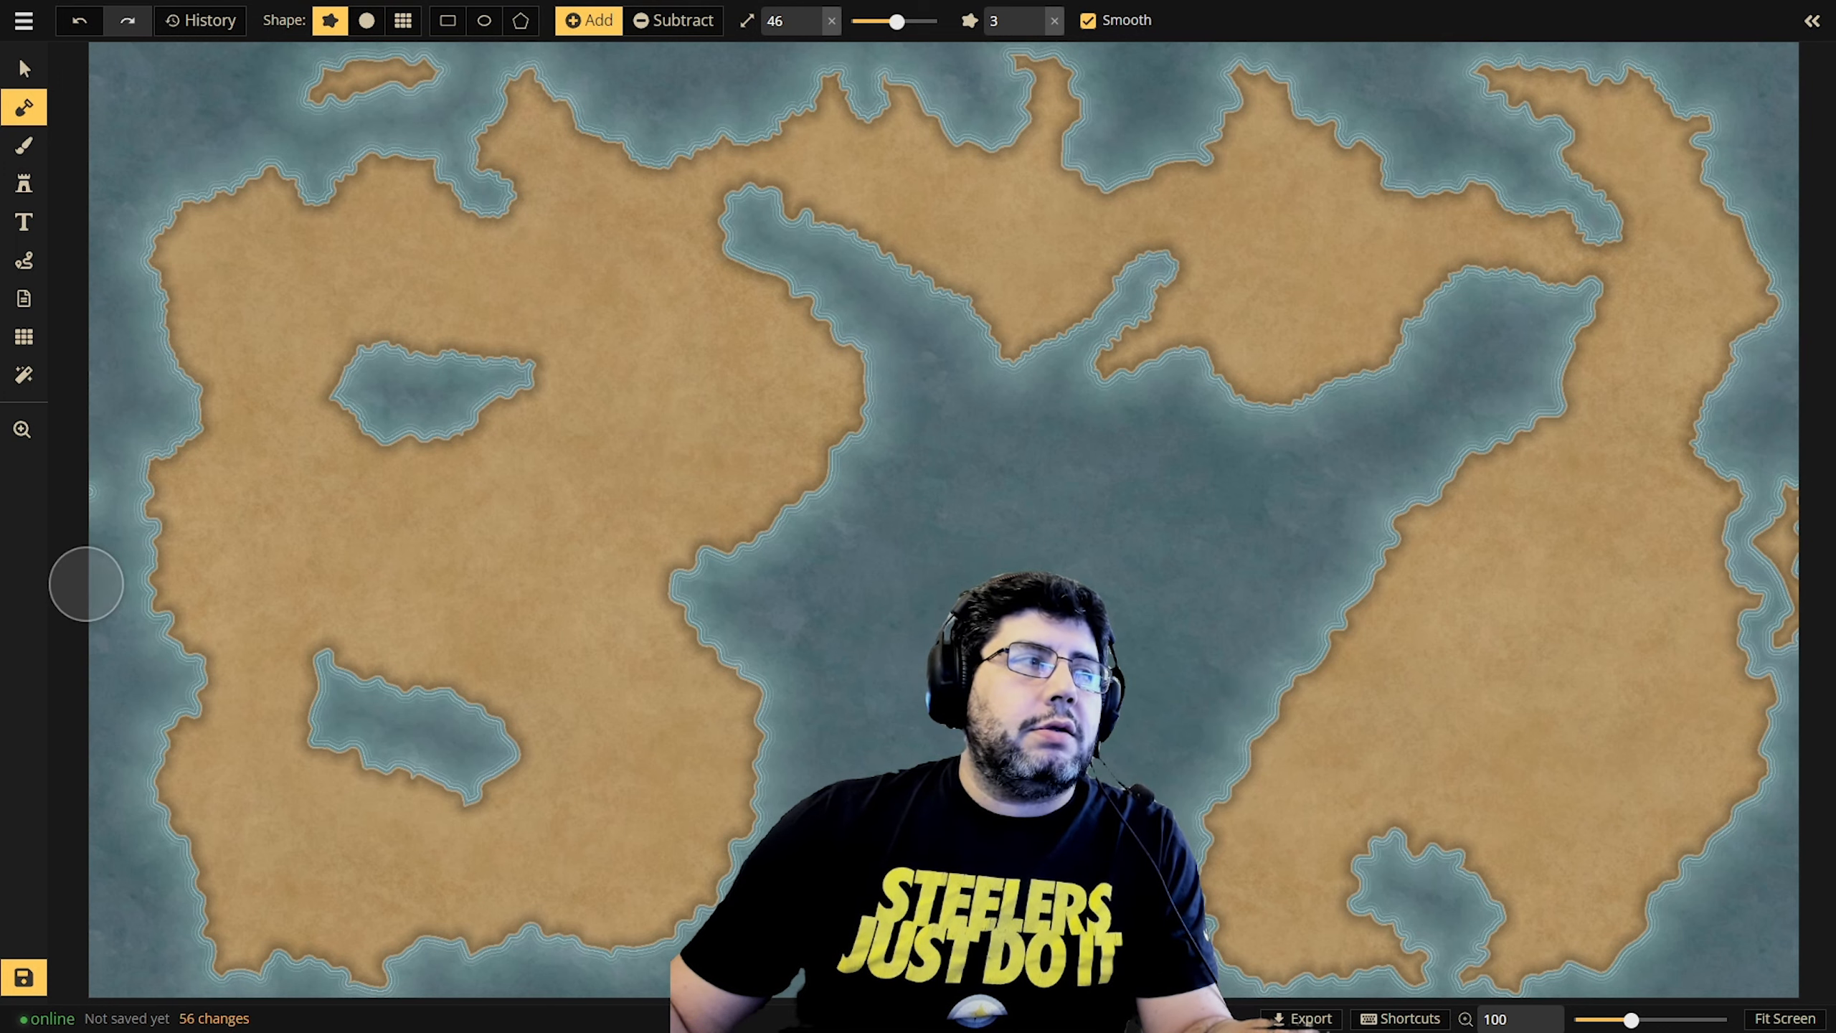
Fill in most of the central sea's northwestern inlet with the size 46 land-adding brush, leaving a small lake.
key(z)
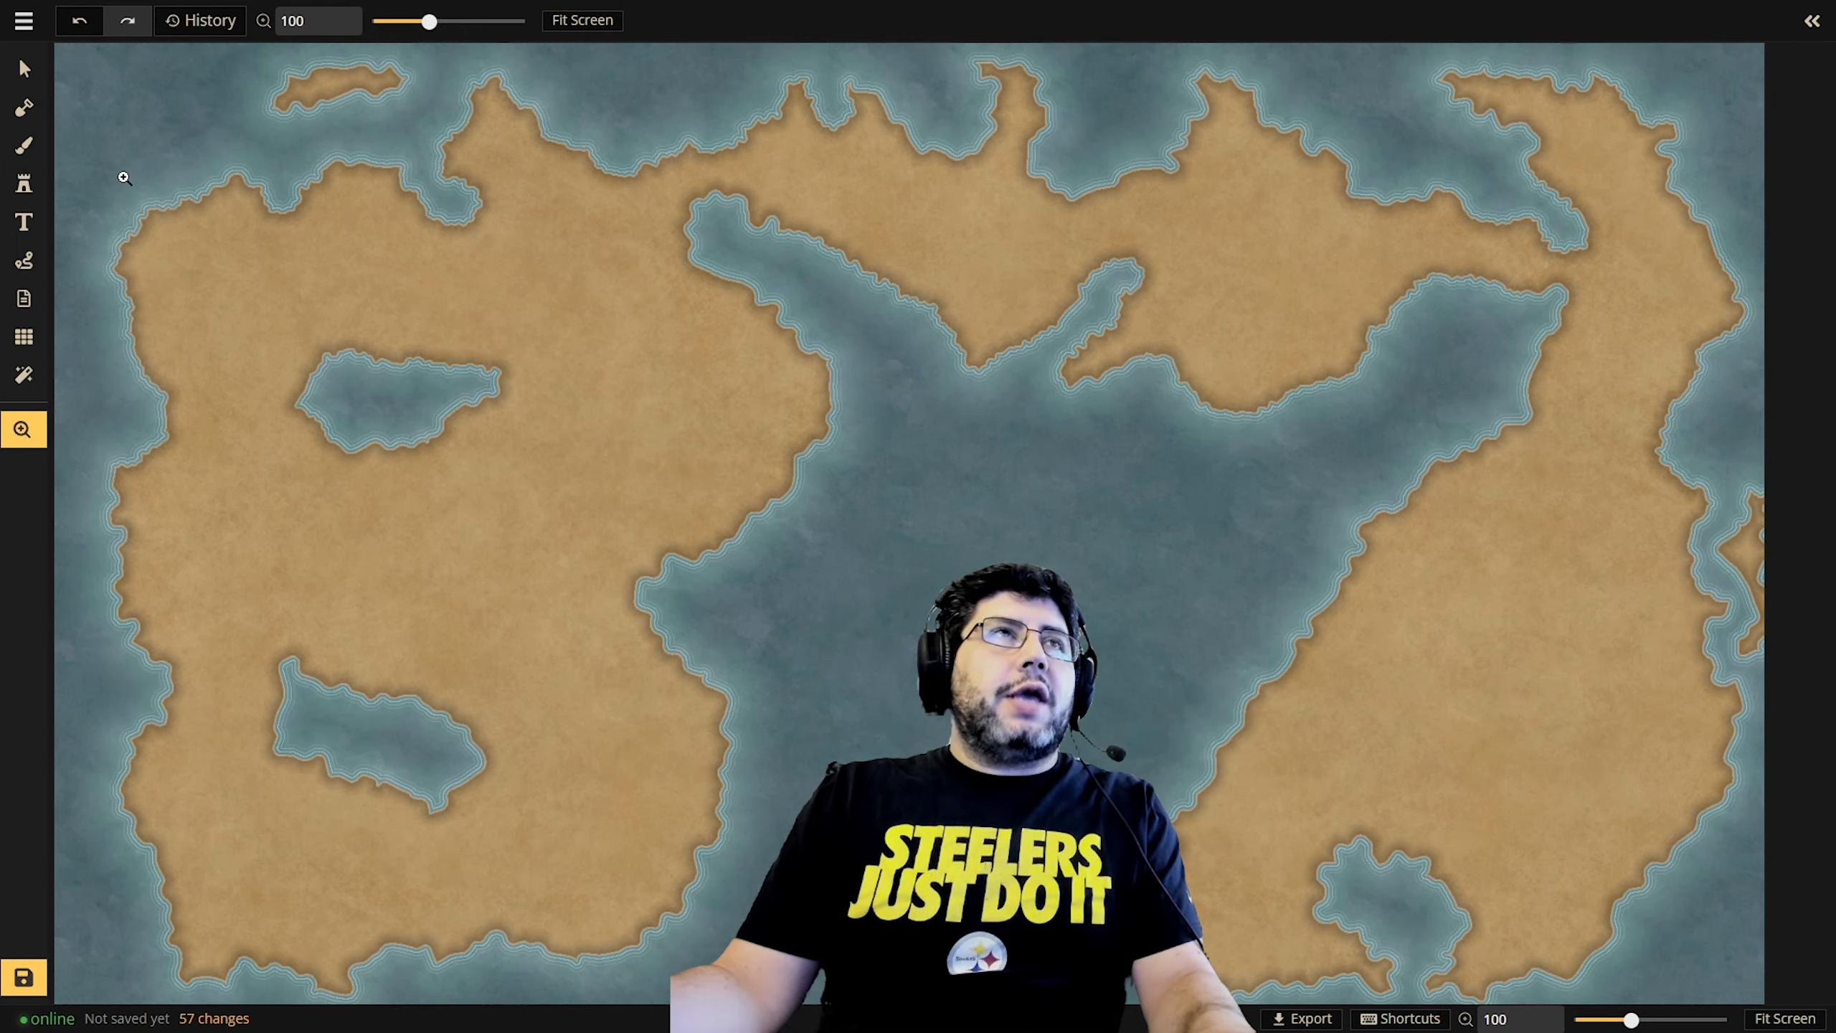
click(27, 111)
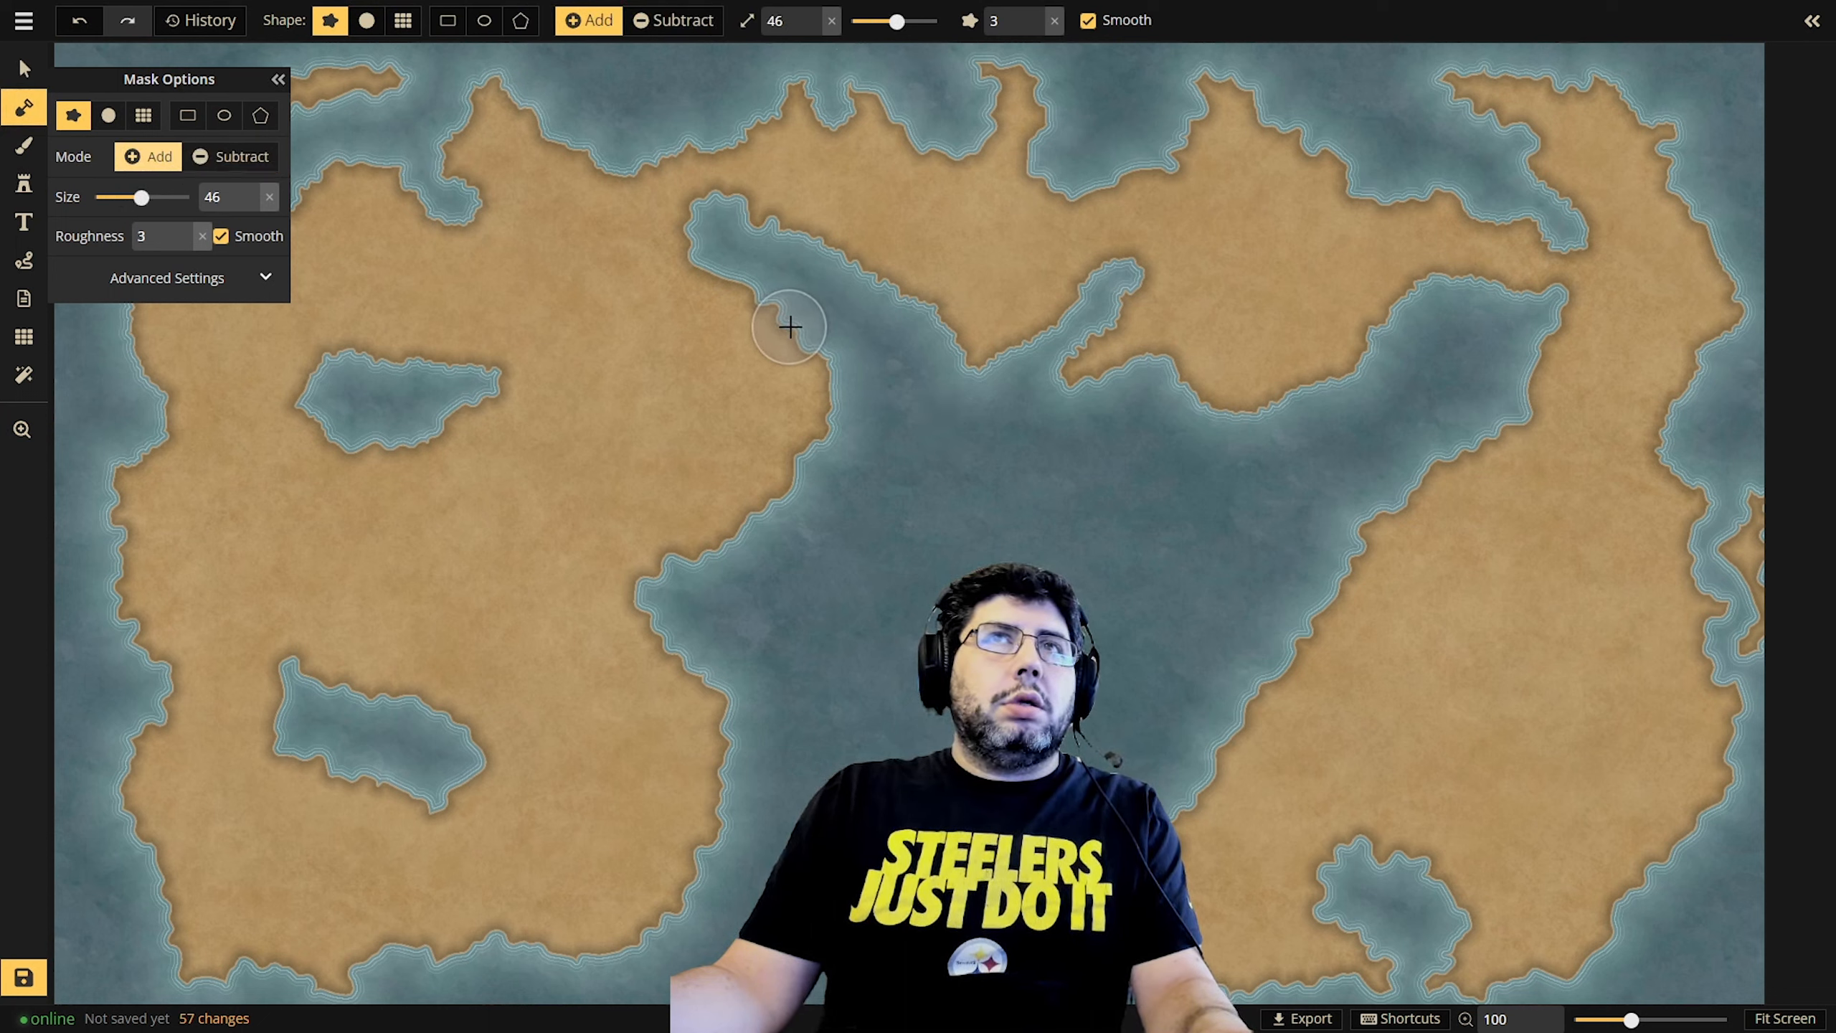
drag(779, 333, 770, 295)
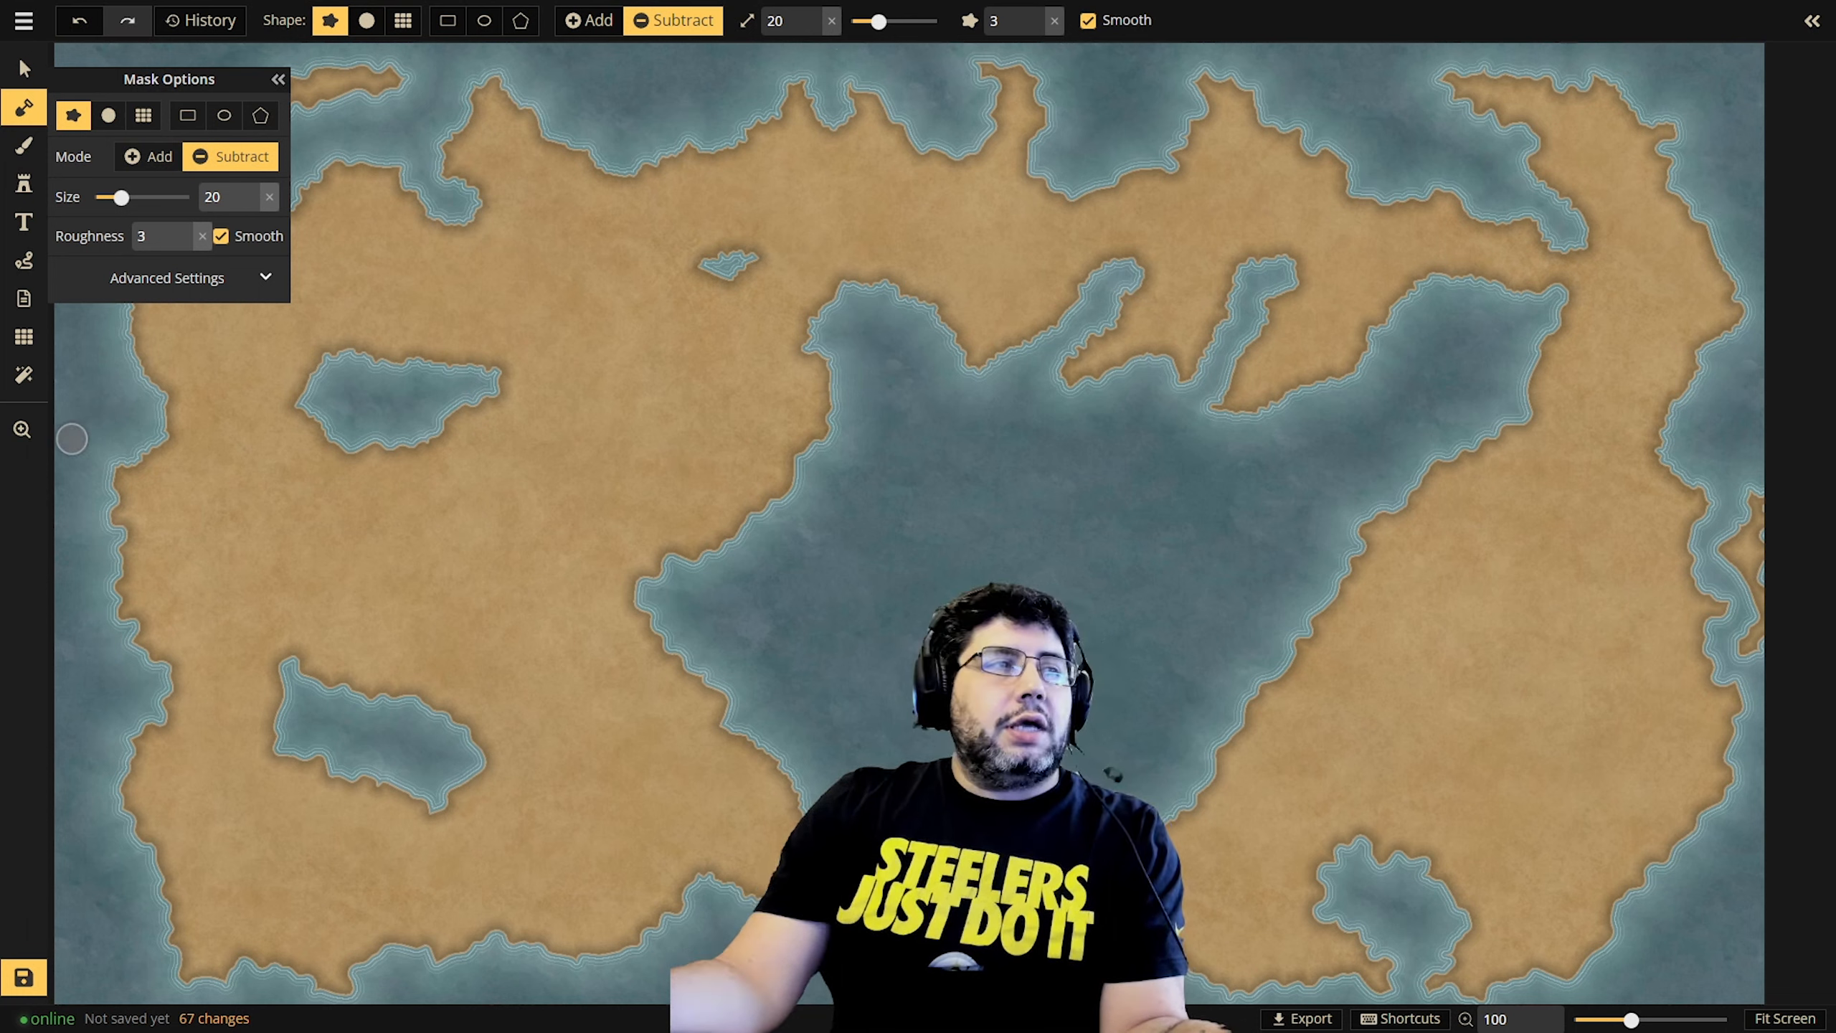
Extend the eastern continent westward into the central sea with the size 46 add brush, and undo the small island in mid-sea.
click(591, 19)
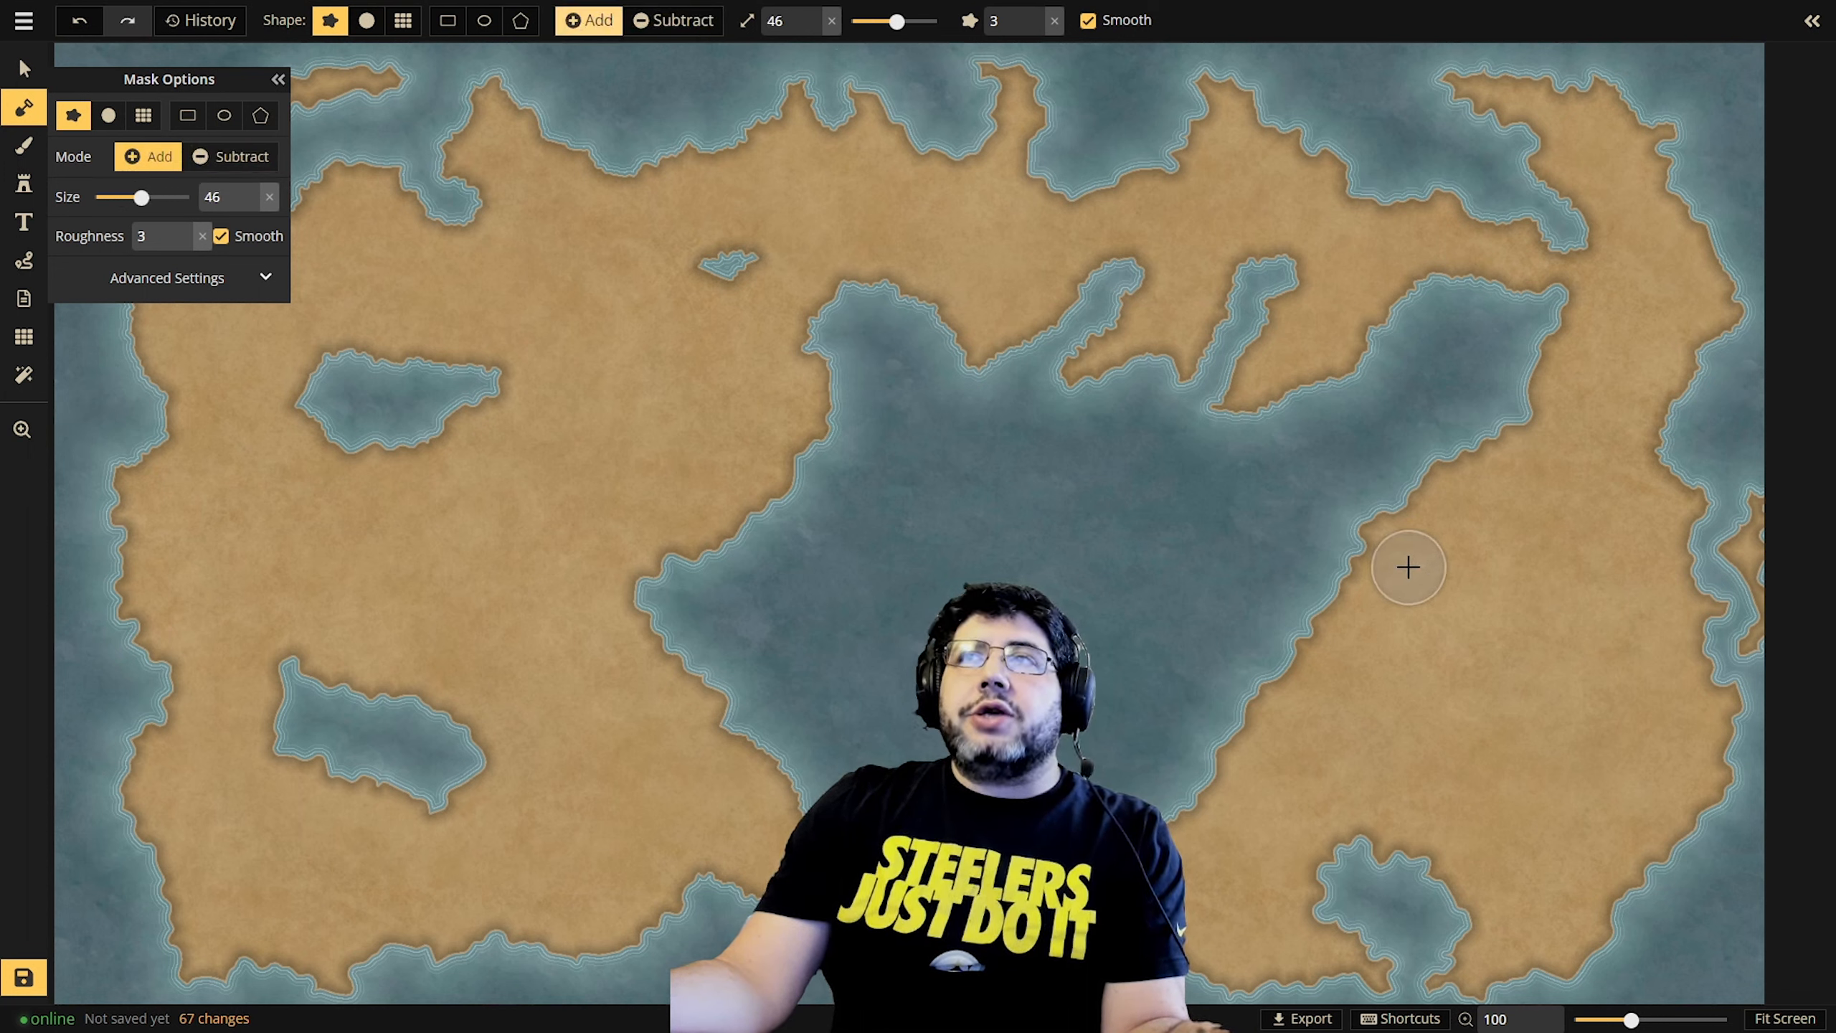
mouse_move(1383, 552)
mouse_down()
mouse_move(1291, 499)
mouse_move(1227, 512)
mouse_move(1249, 520)
mouse_move(1245, 677)
mouse_move(1279, 682)
mouse_move(1307, 591)
mouse_move(1293, 554)
mouse_move(1327, 579)
mouse_move(1374, 714)
mouse_up()
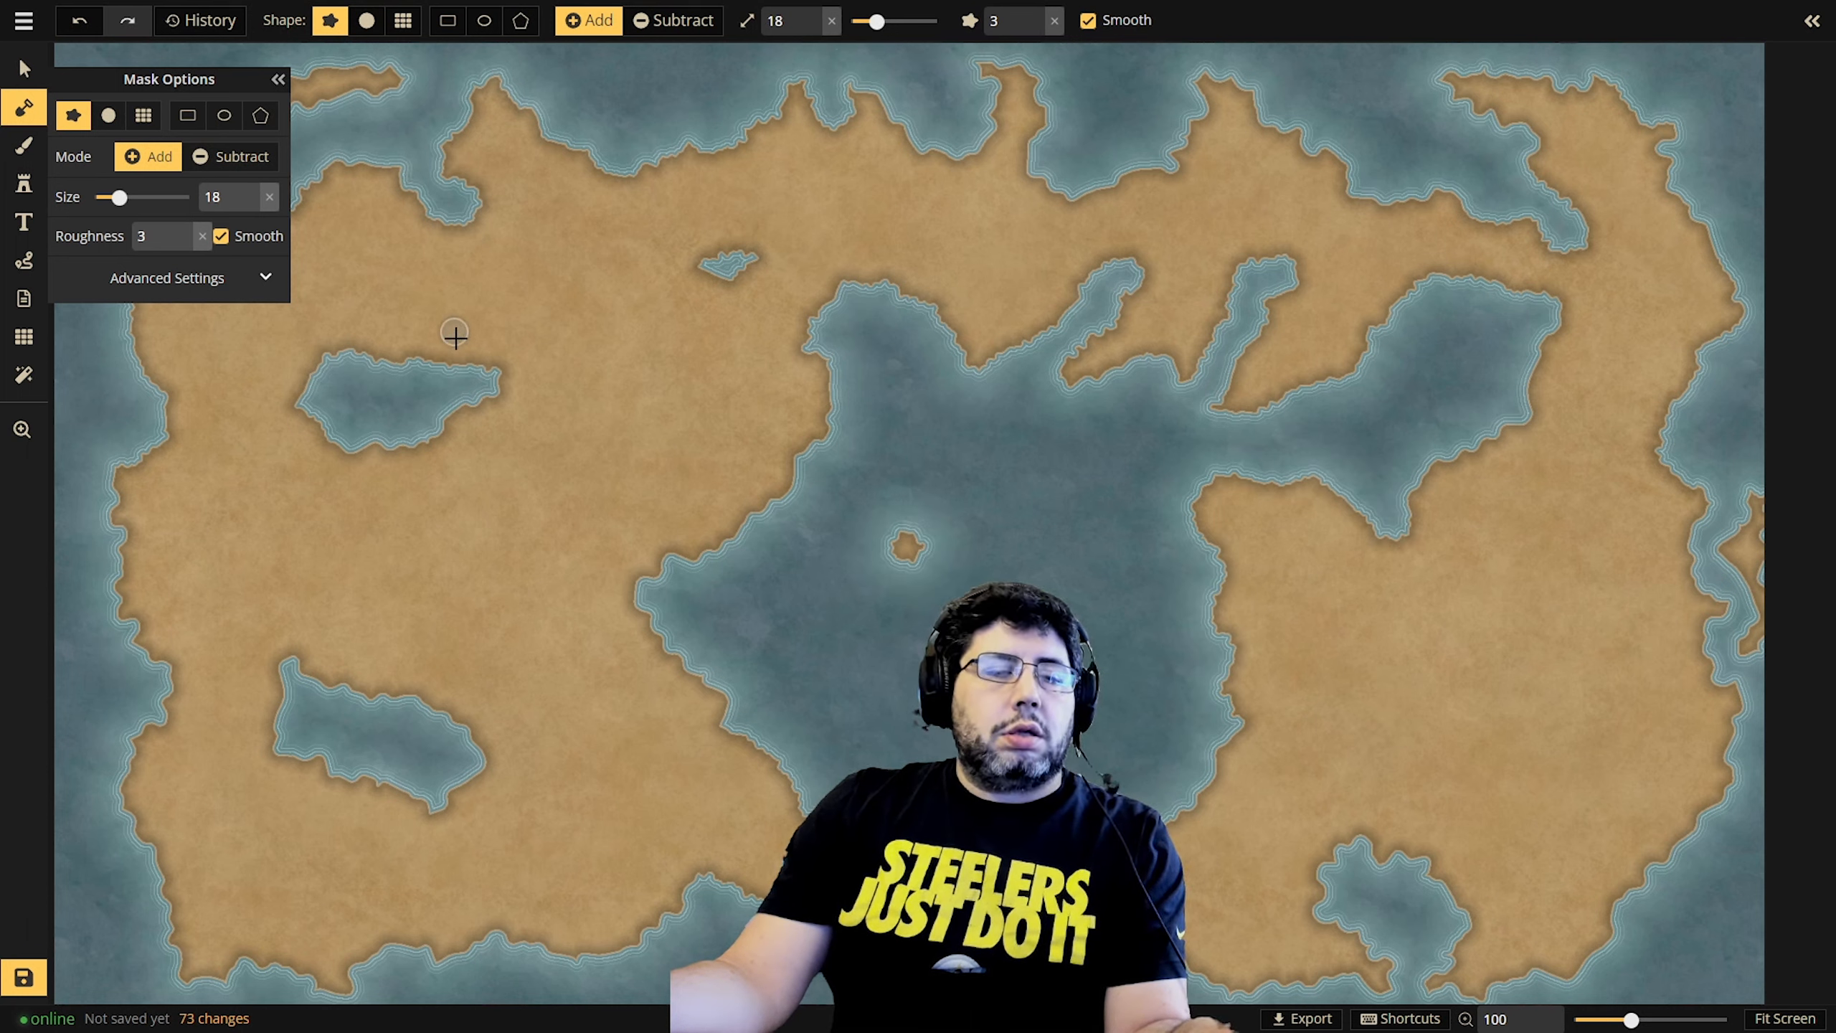
key(ctrl+z)
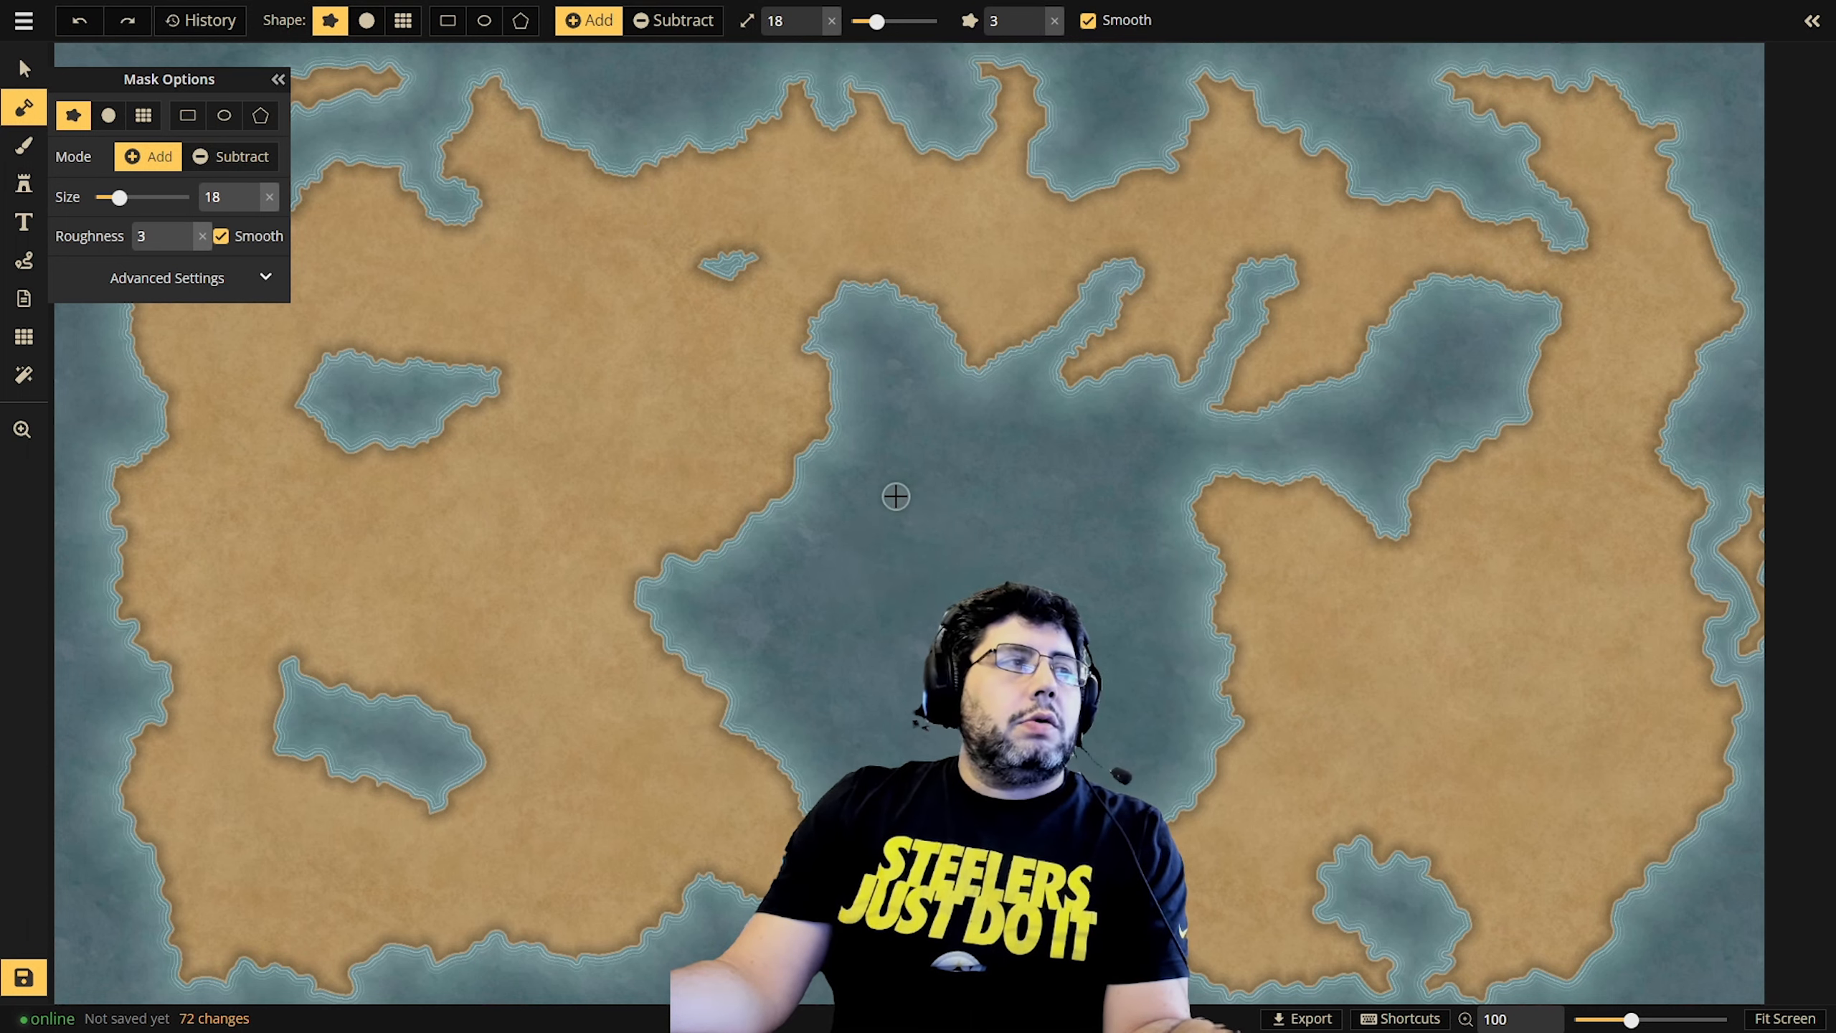
Enlarge the small lake northwest of the central sea by subtracting land with the size 20 brush.
key(alt)
drag(723, 261, 687, 289)
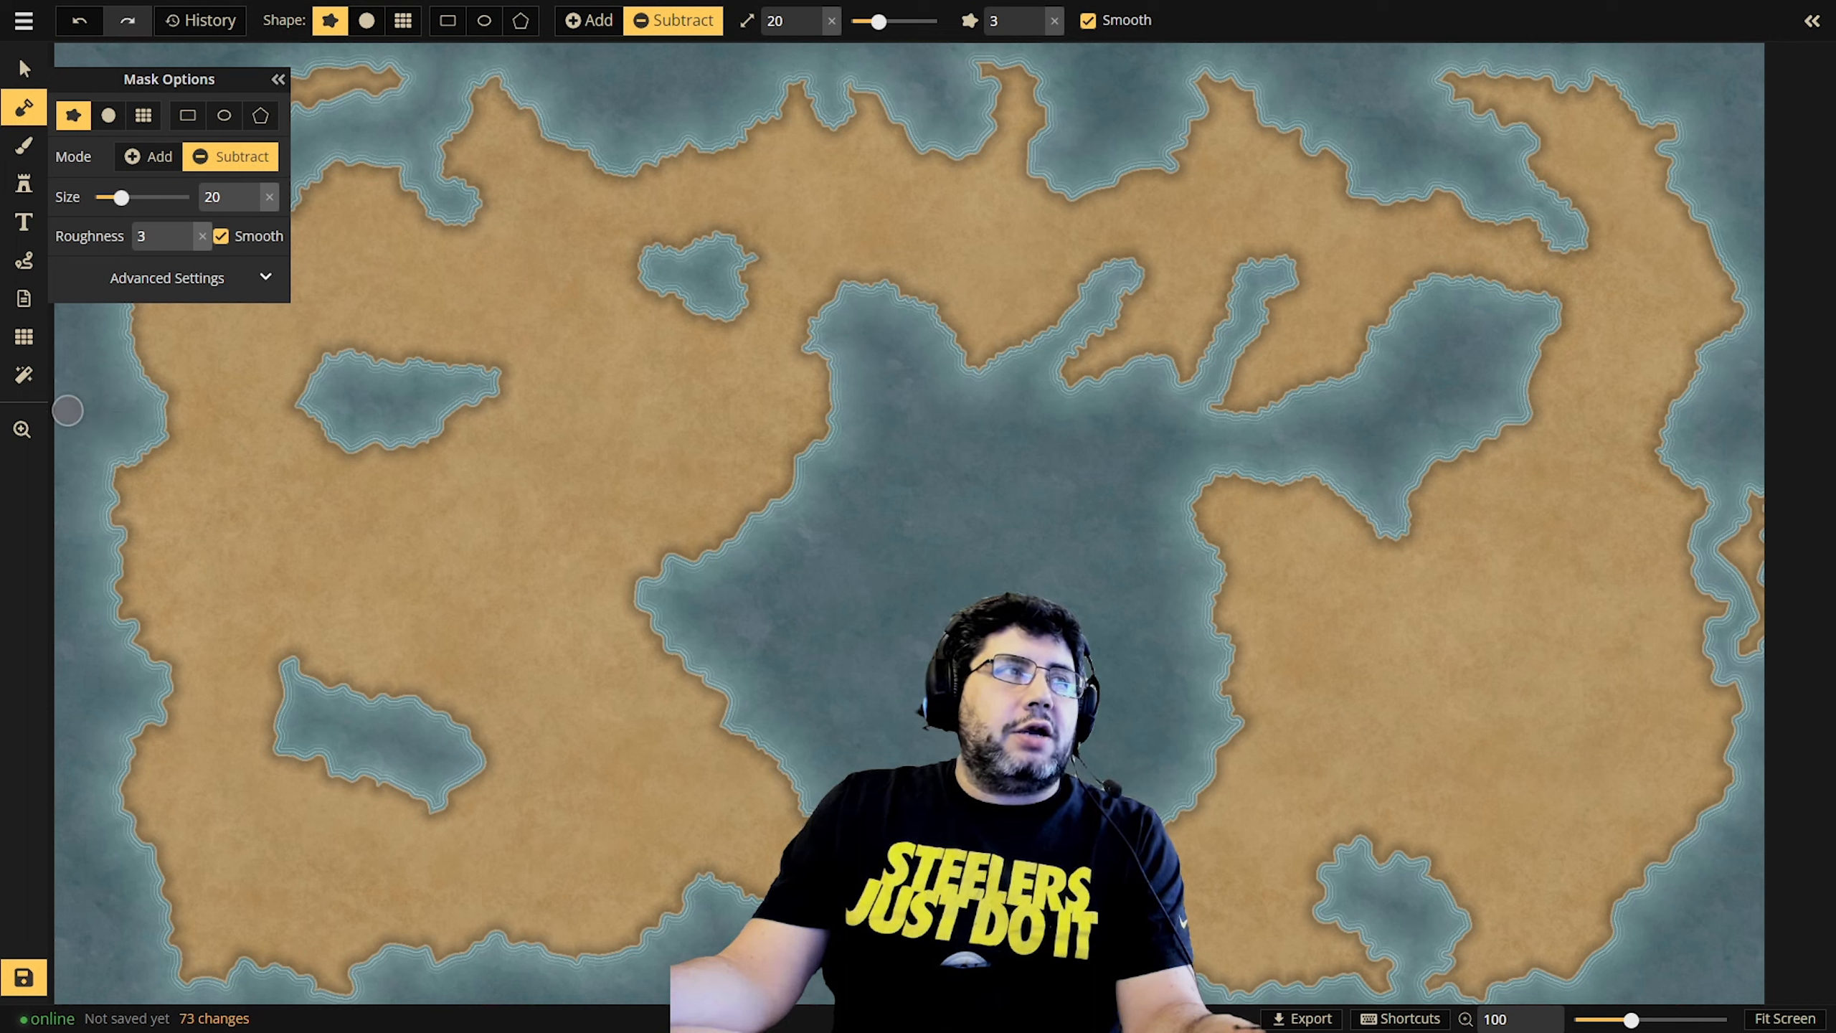
drag(67, 410, 55, 427)
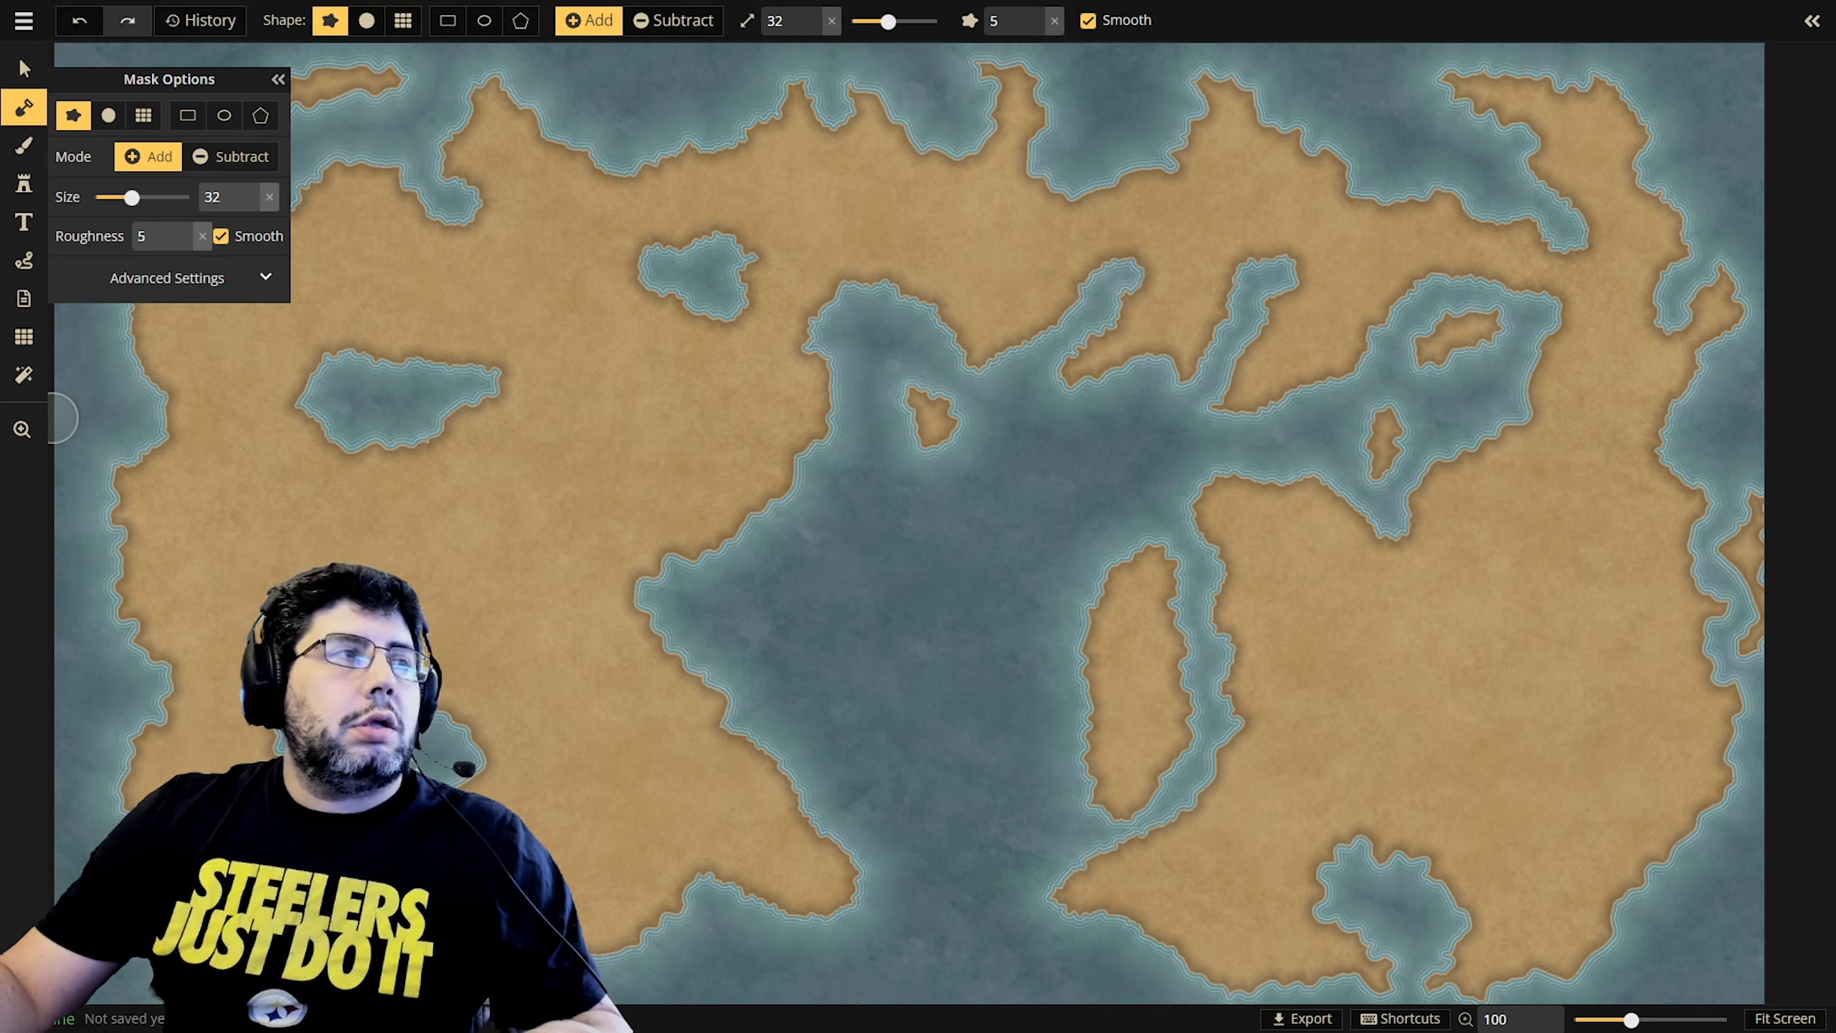
Add islands across the central sea with a size 32, roughness 5 brush, and trim their shores with a size 14 subtract brush.
drag(864, 572, 886, 635)
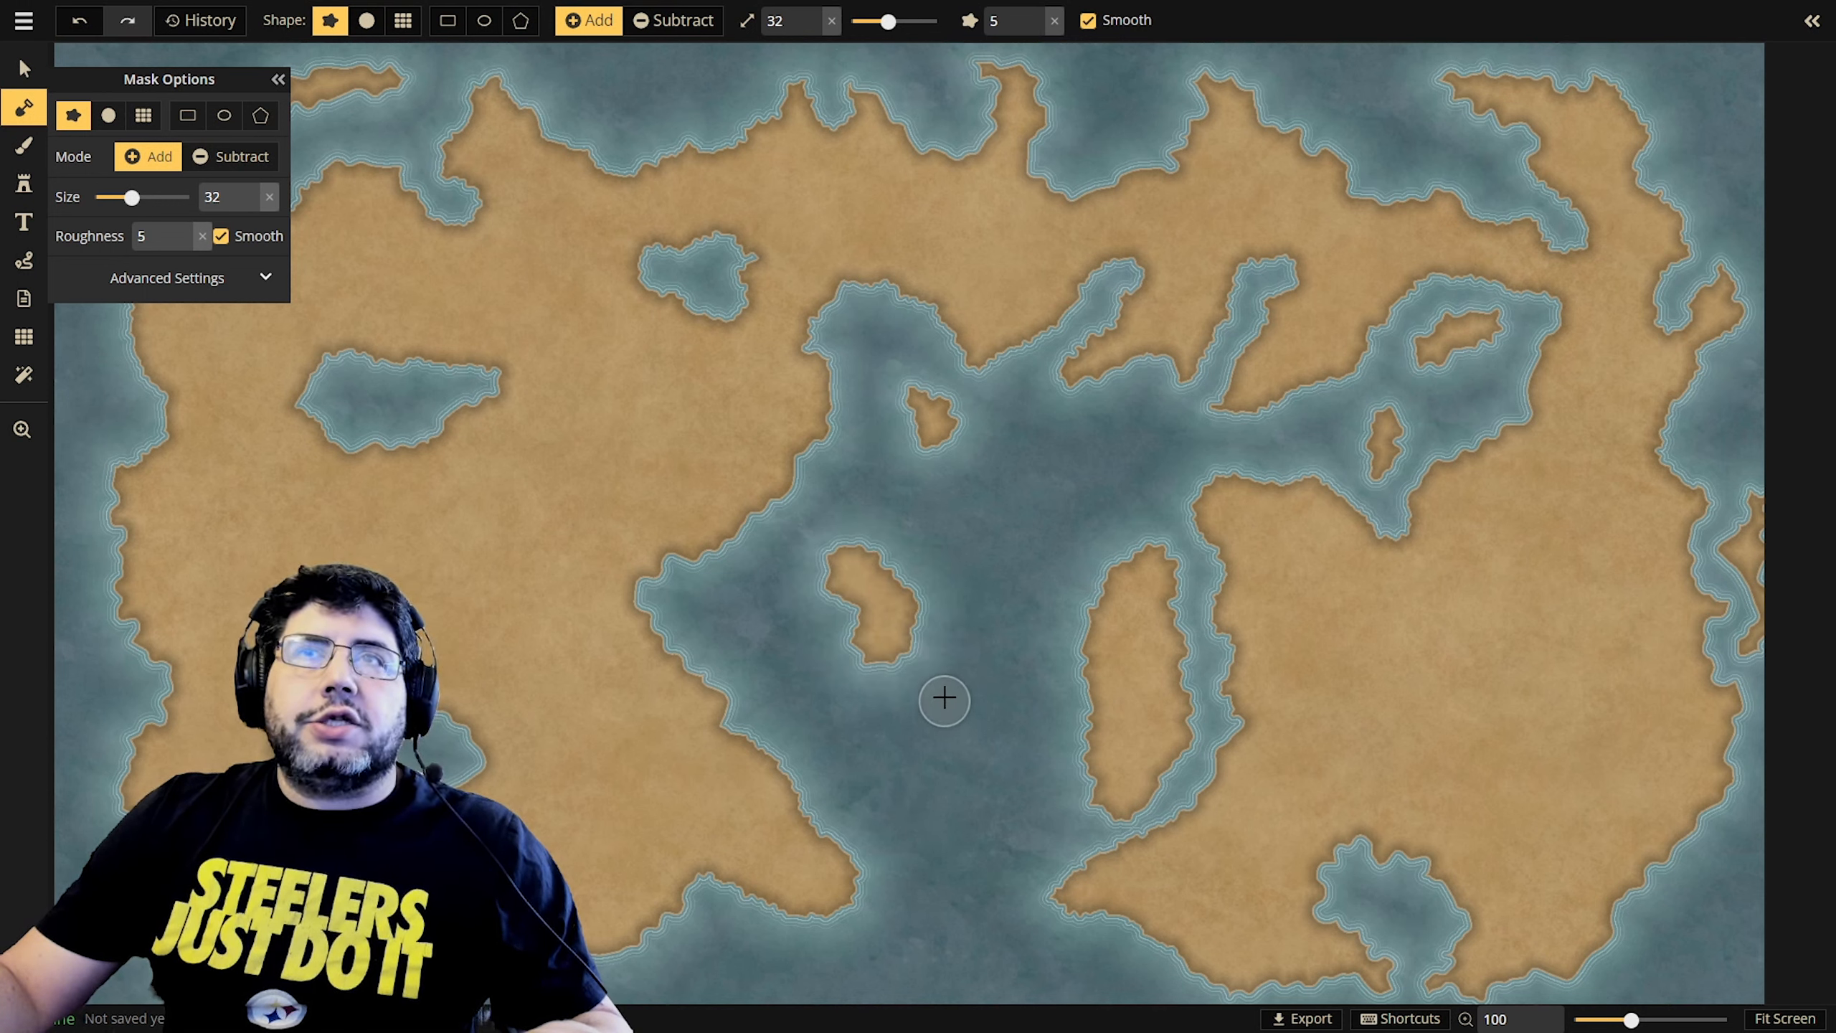
drag(1008, 533, 1063, 474)
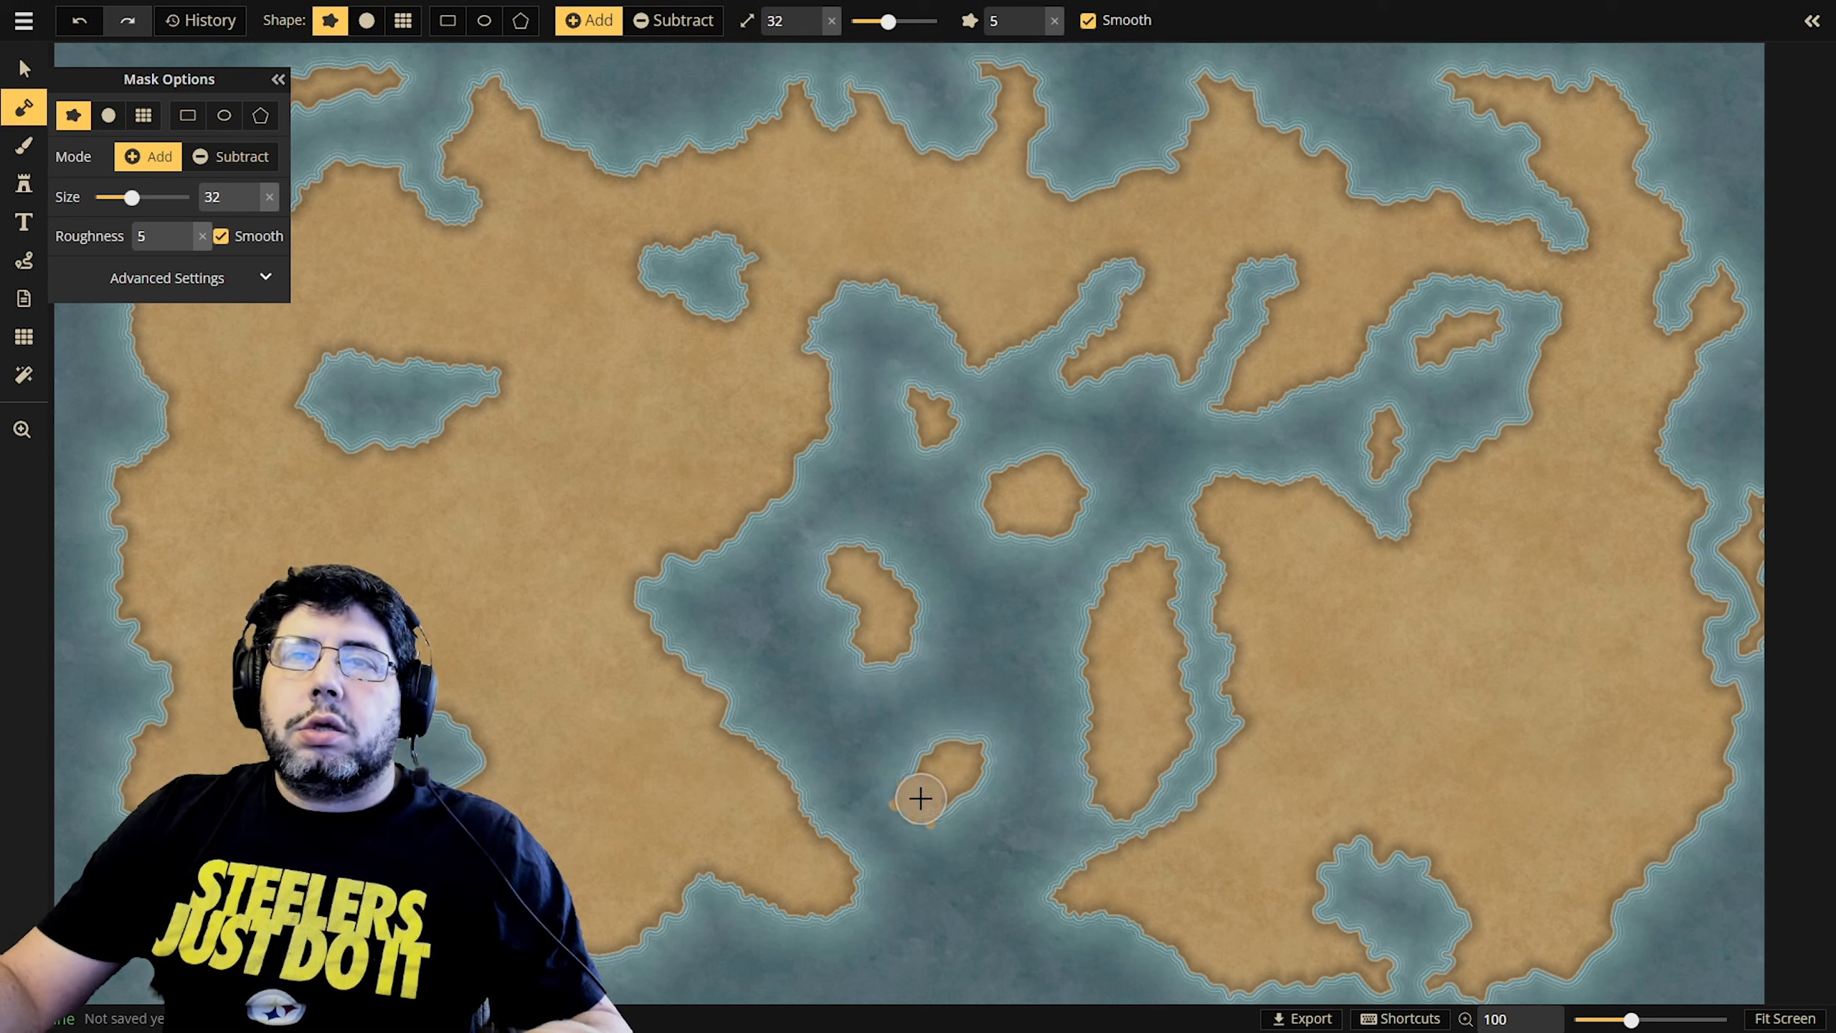
drag(914, 801, 896, 807)
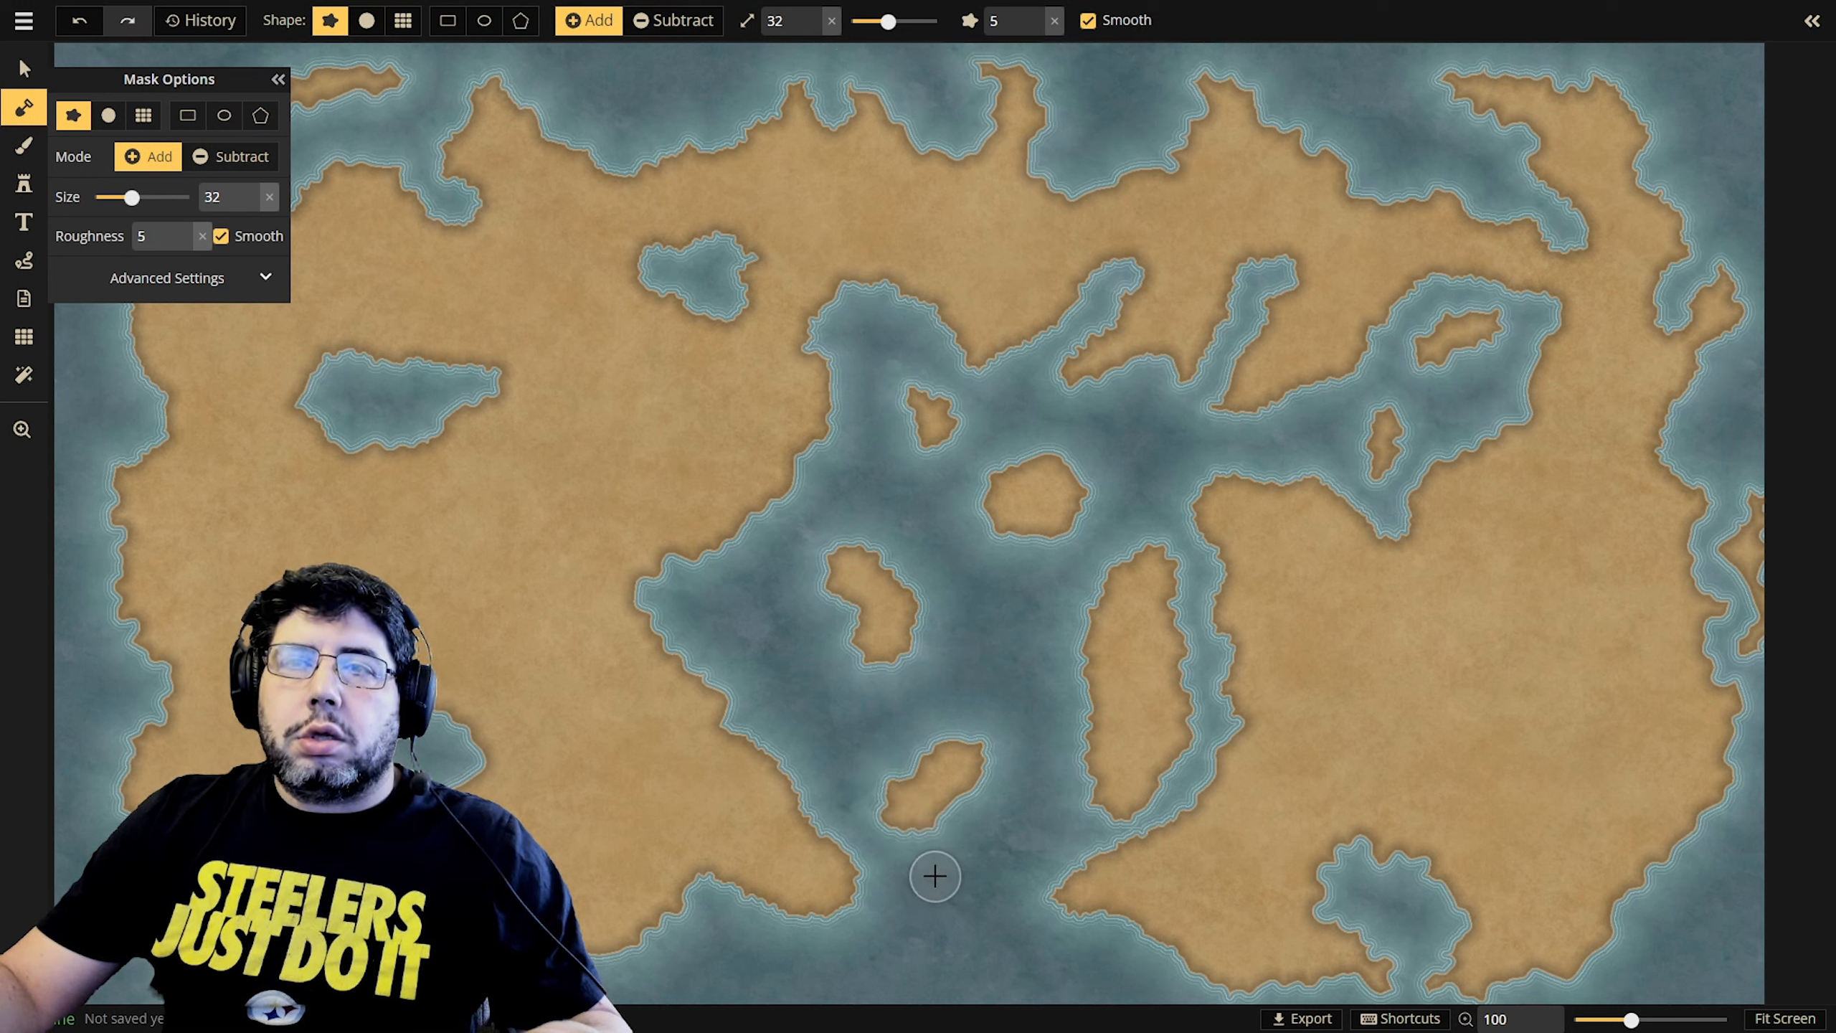
mouse_move(934, 873)
mouse_down()
mouse_move(940, 902)
mouse_move(970, 915)
mouse_move(956, 905)
mouse_up()
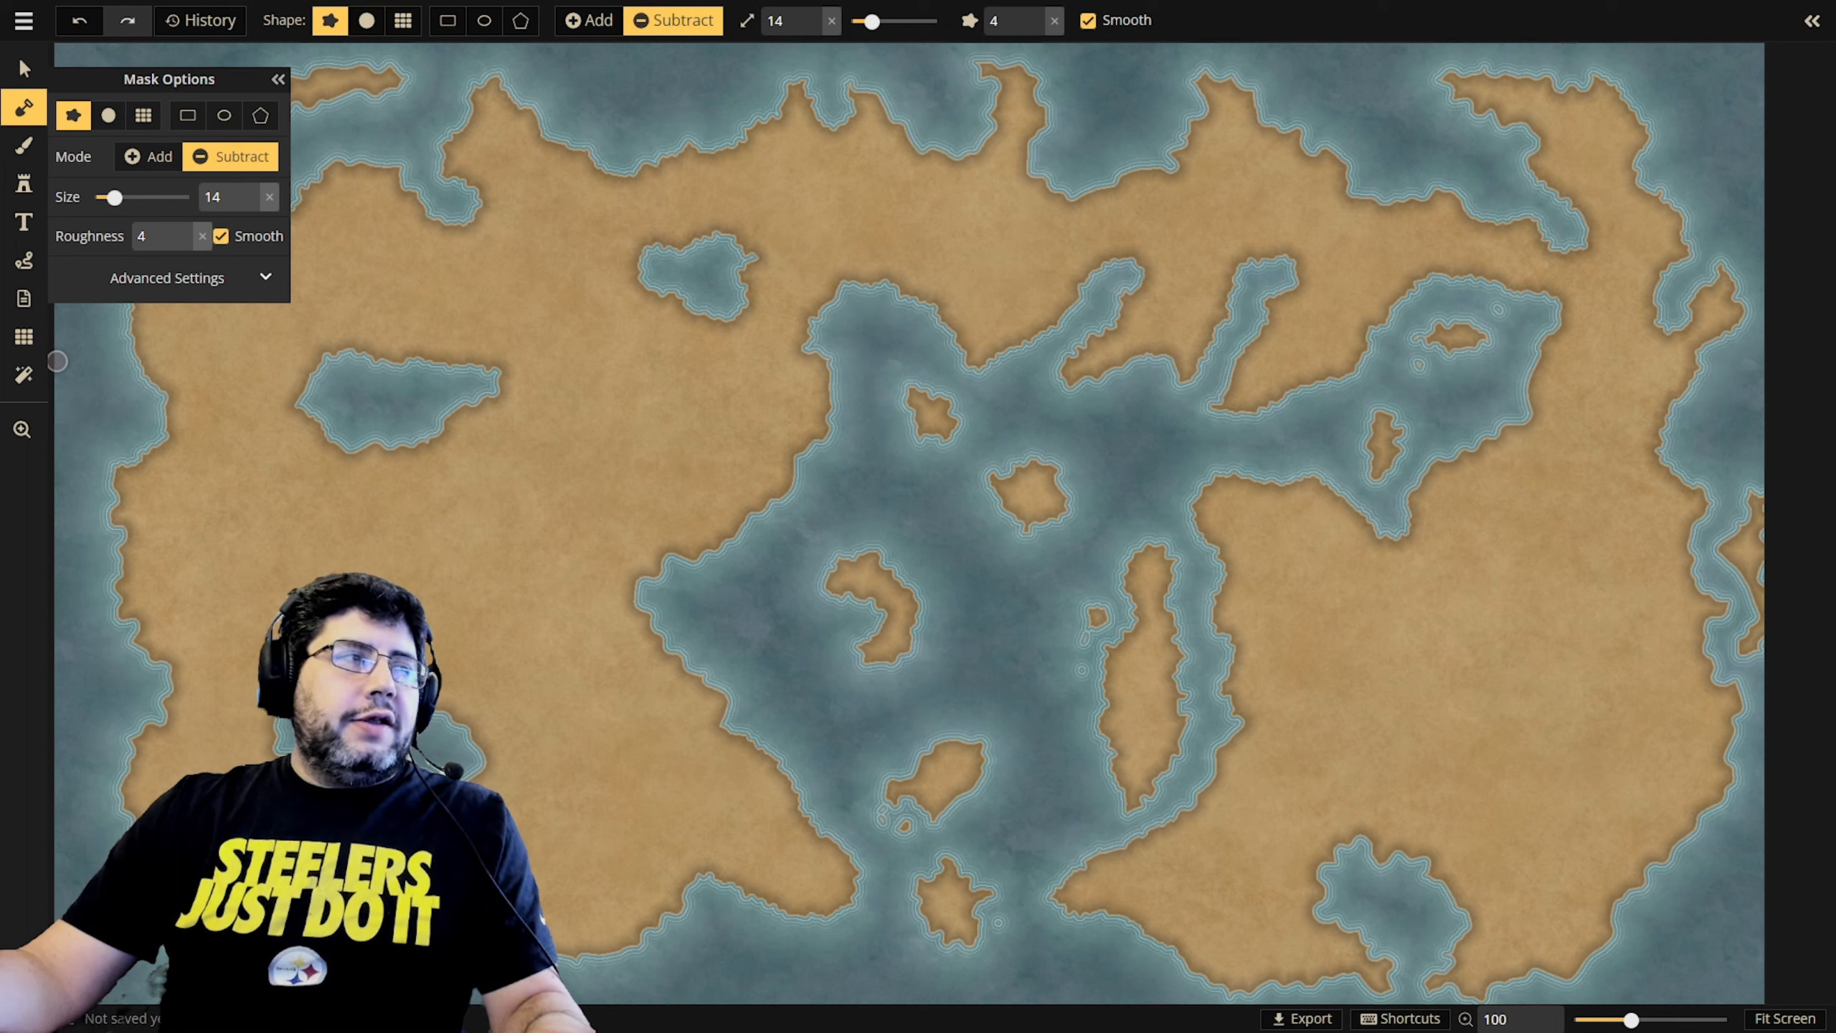
key(ctrl+z)
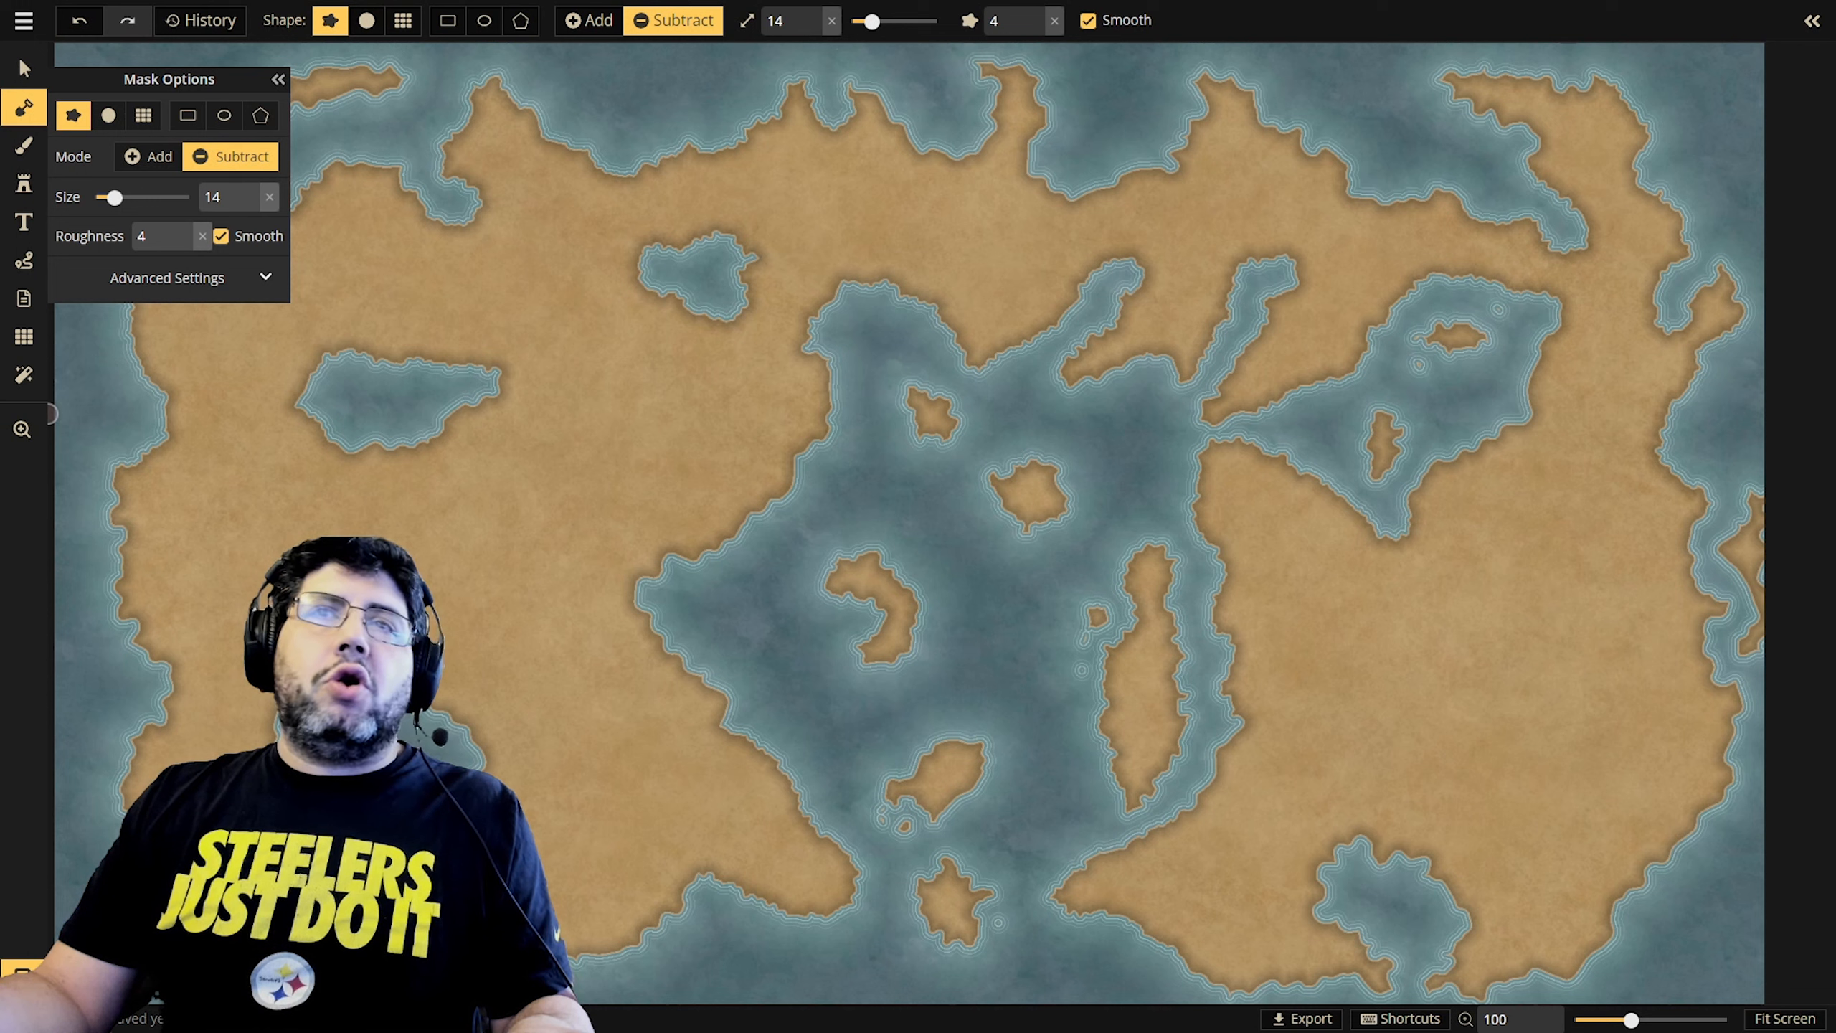
Carve small lakes into the southeastern continent and the northern land with the size 14, roughness 4 subtract brush.
click(1218, 868)
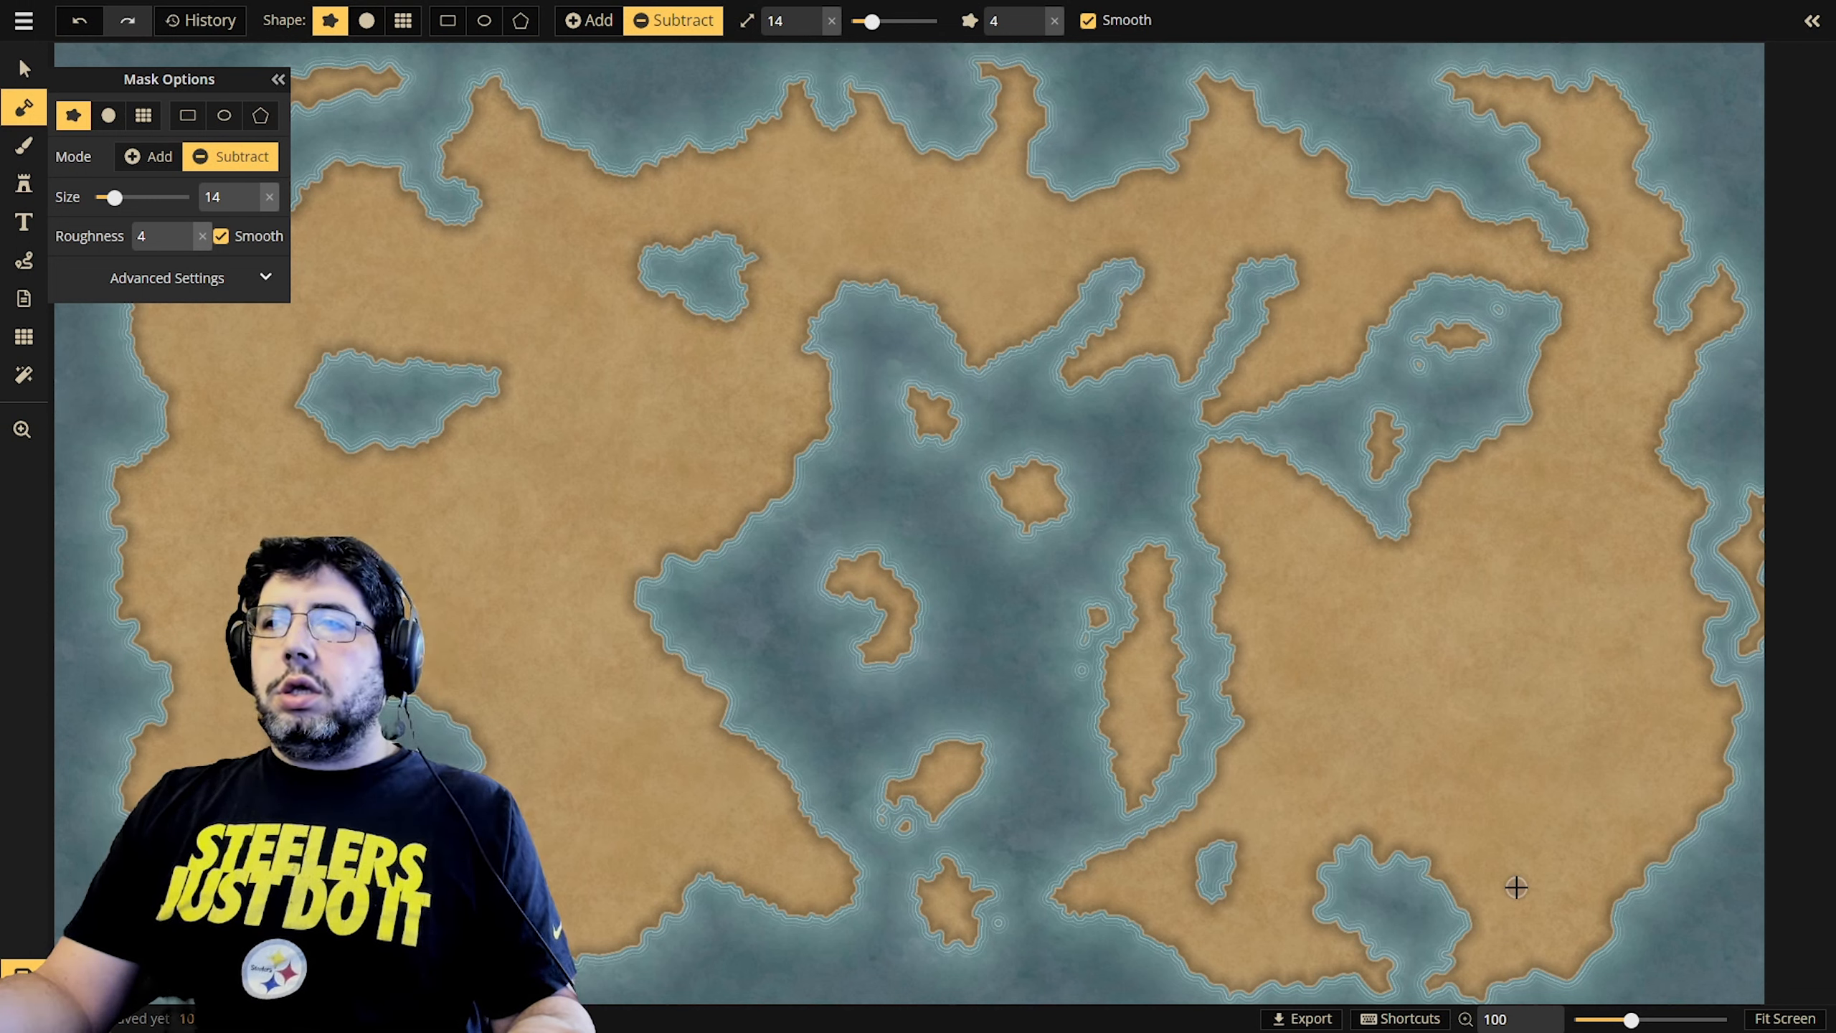
mouse_move(1516, 889)
mouse_down()
mouse_move(1510, 840)
mouse_move(1514, 871)
mouse_up()
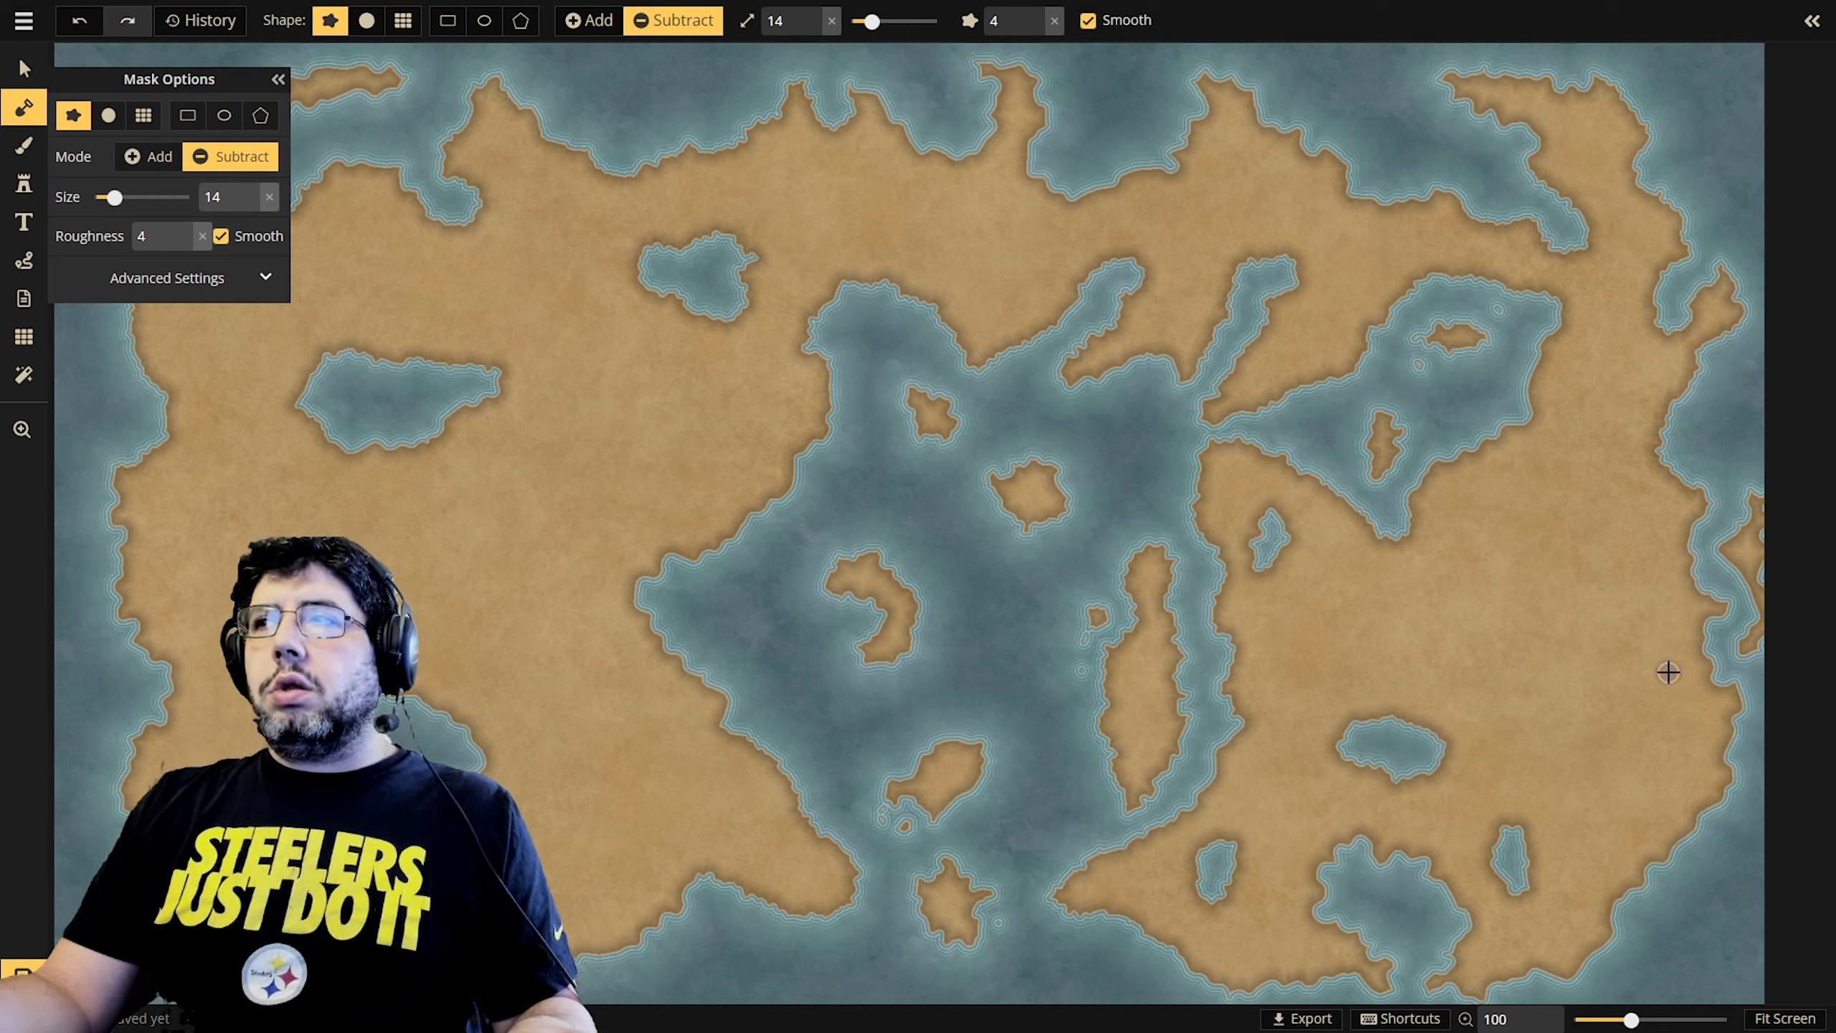
mouse_move(1674, 676)
mouse_down()
mouse_move(1670, 754)
mouse_move(1614, 798)
mouse_move(1612, 842)
mouse_move(1590, 853)
mouse_up()
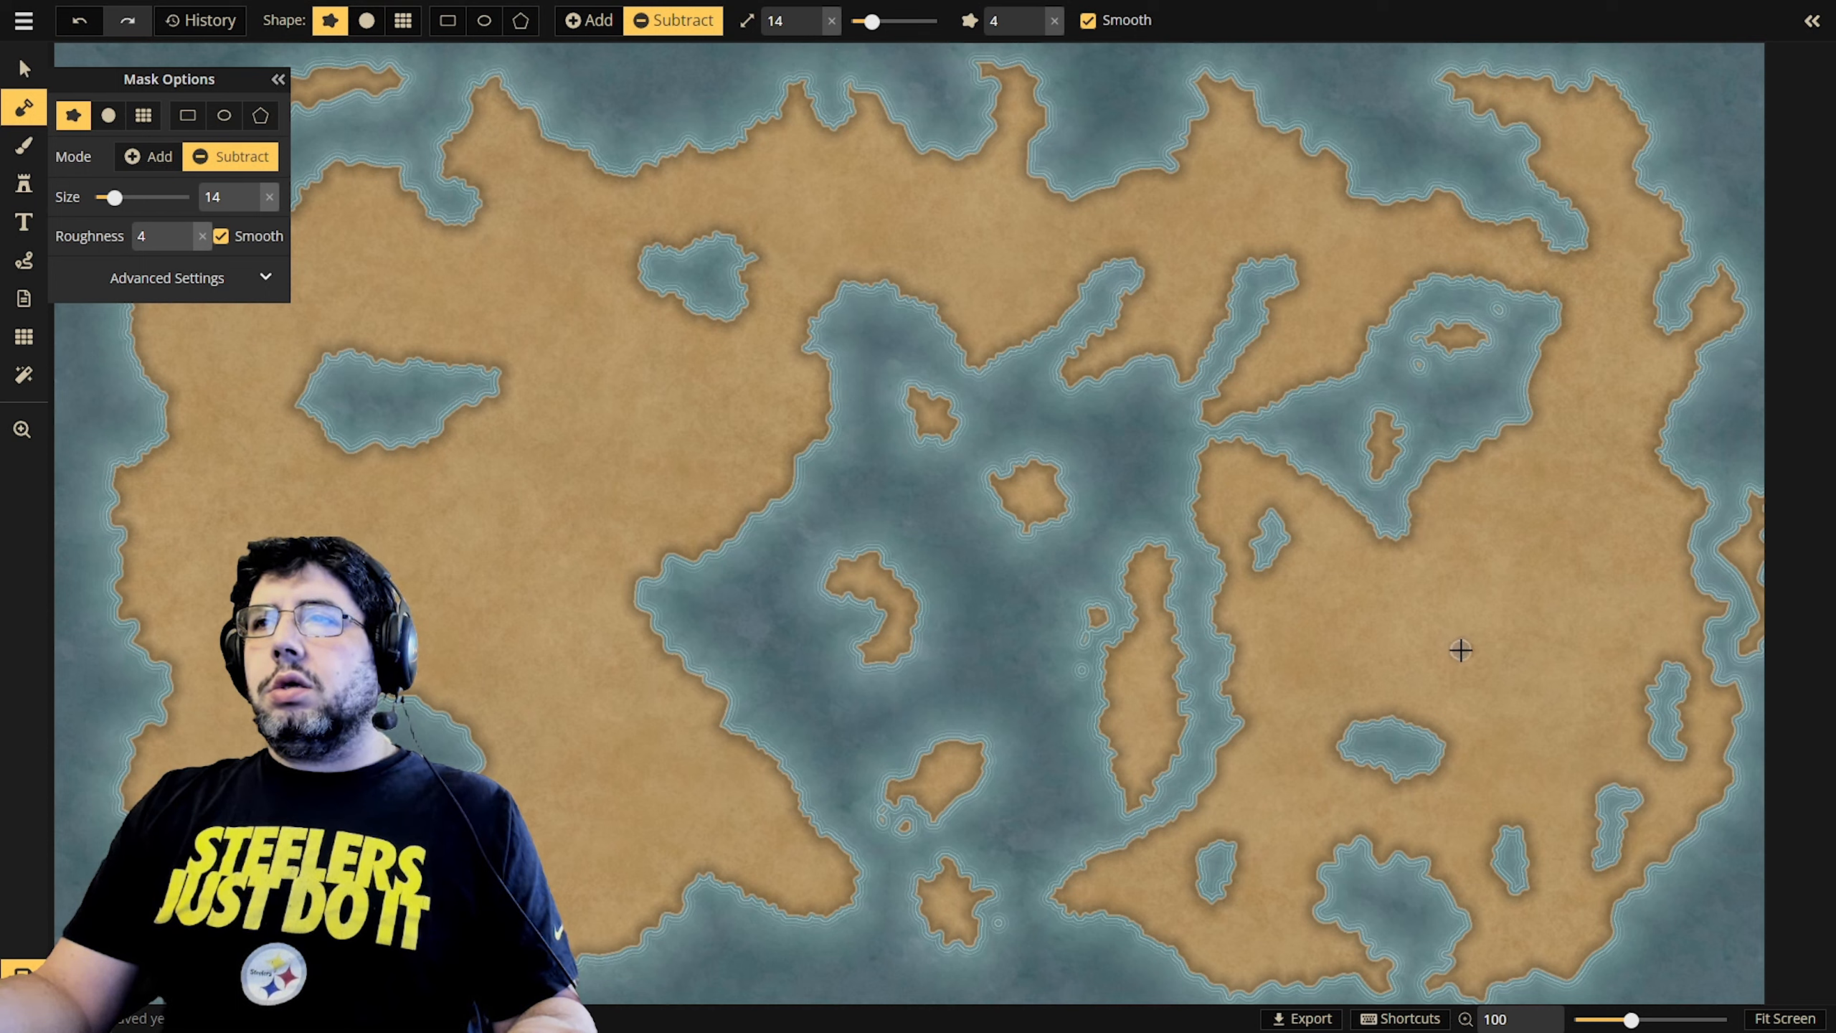
drag(1577, 121, 1583, 181)
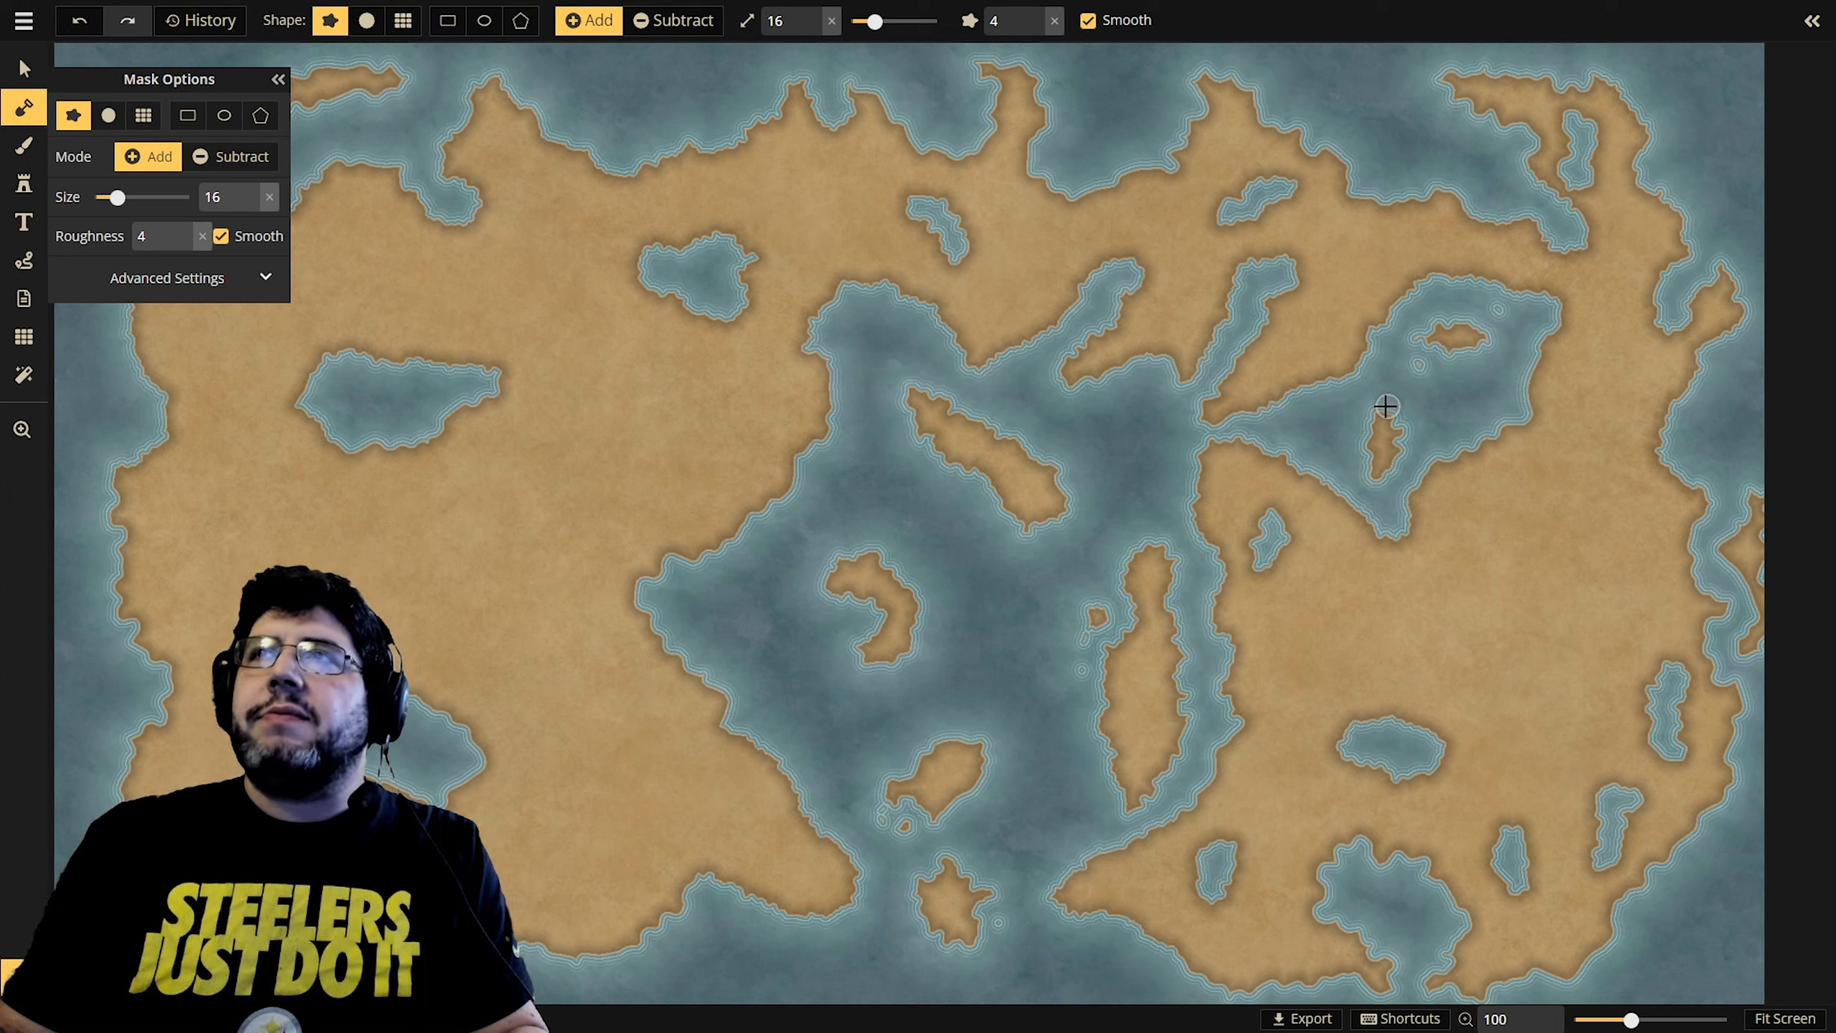
Join the two islands in the northeastern sea and lengthen the islet beside the long eastern island with the size 16 add brush.
drag(1382, 405, 1444, 352)
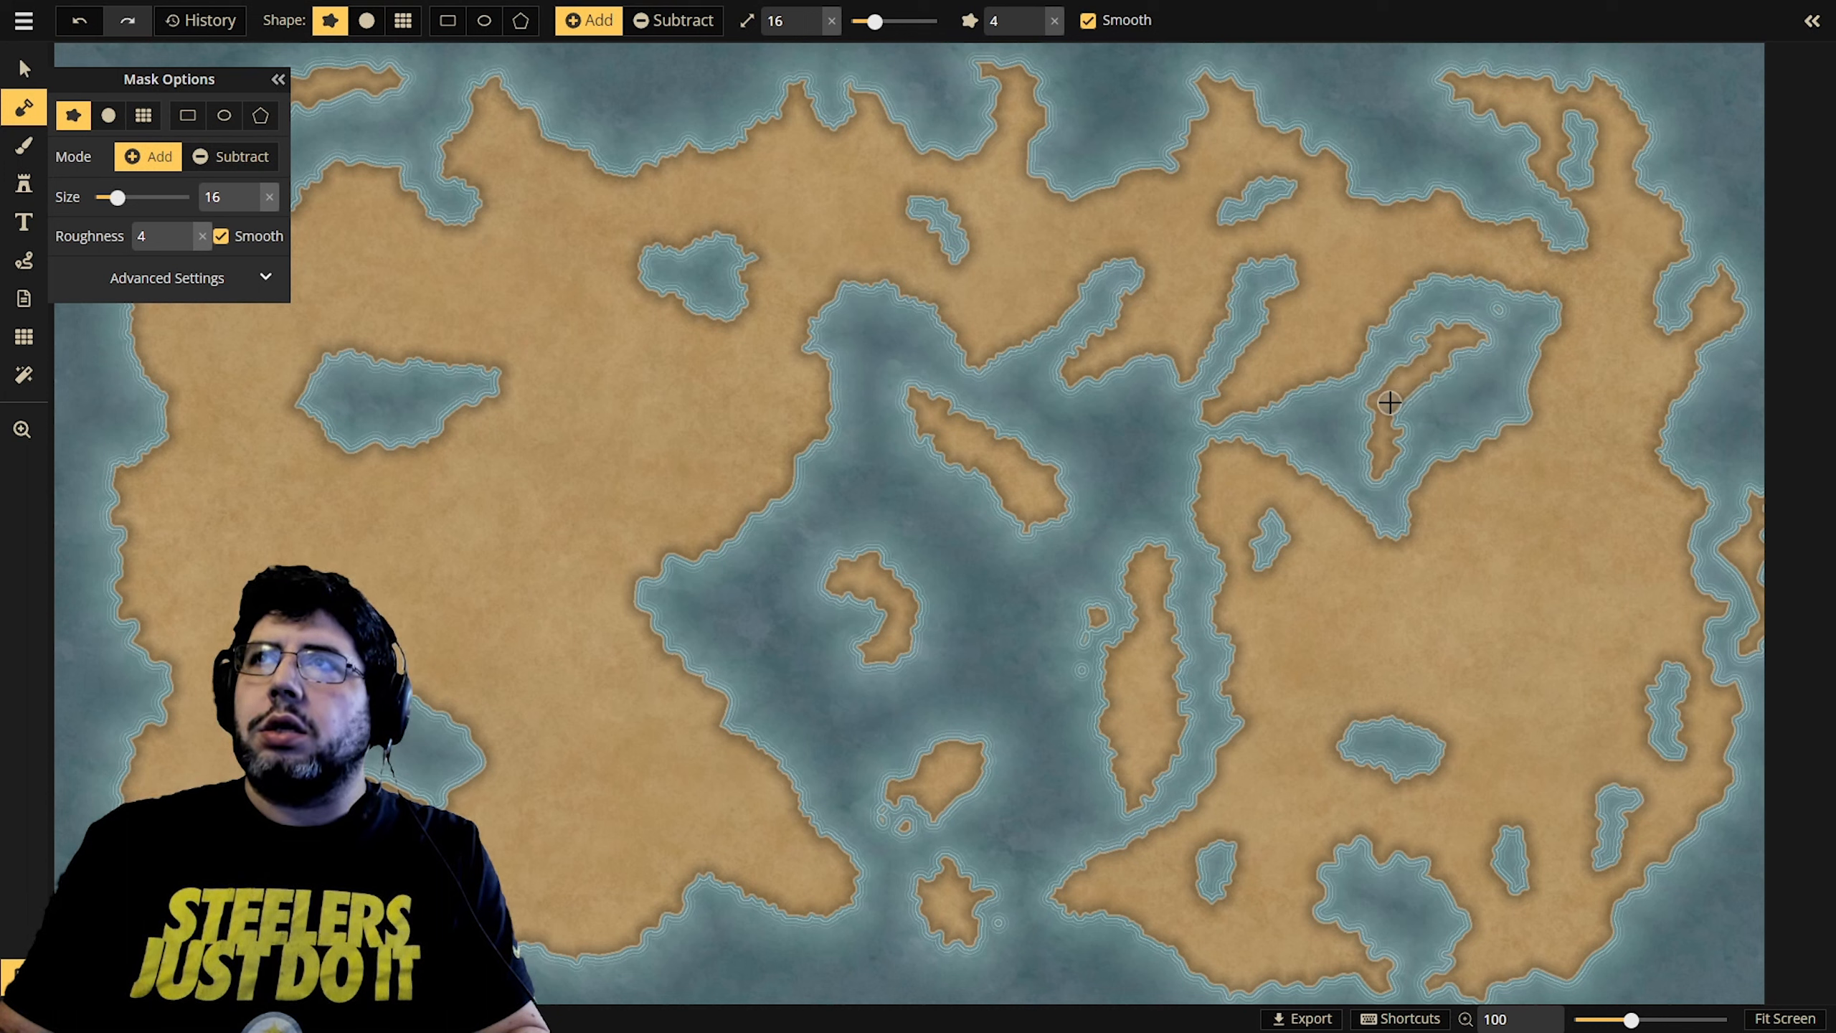
drag(1397, 409, 1398, 439)
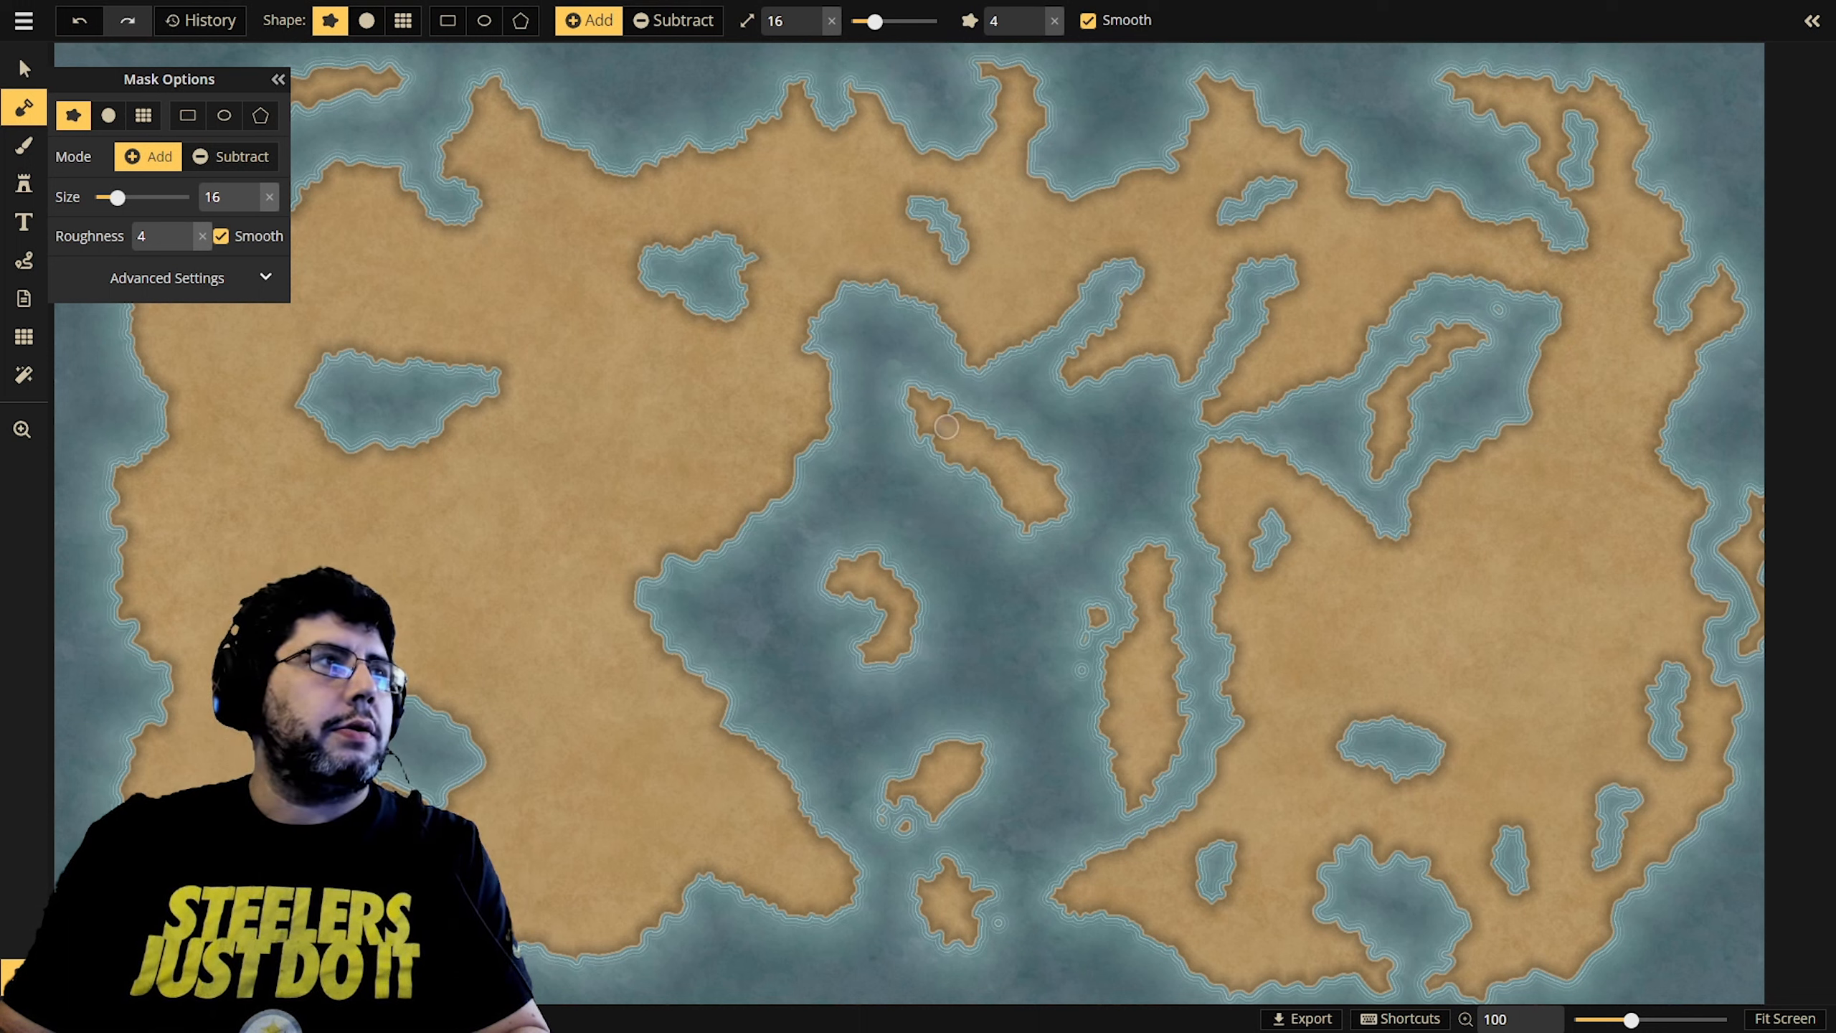
mouse_move(1093, 606)
mouse_down()
mouse_move(1065, 716)
mouse_move(1080, 759)
mouse_up()
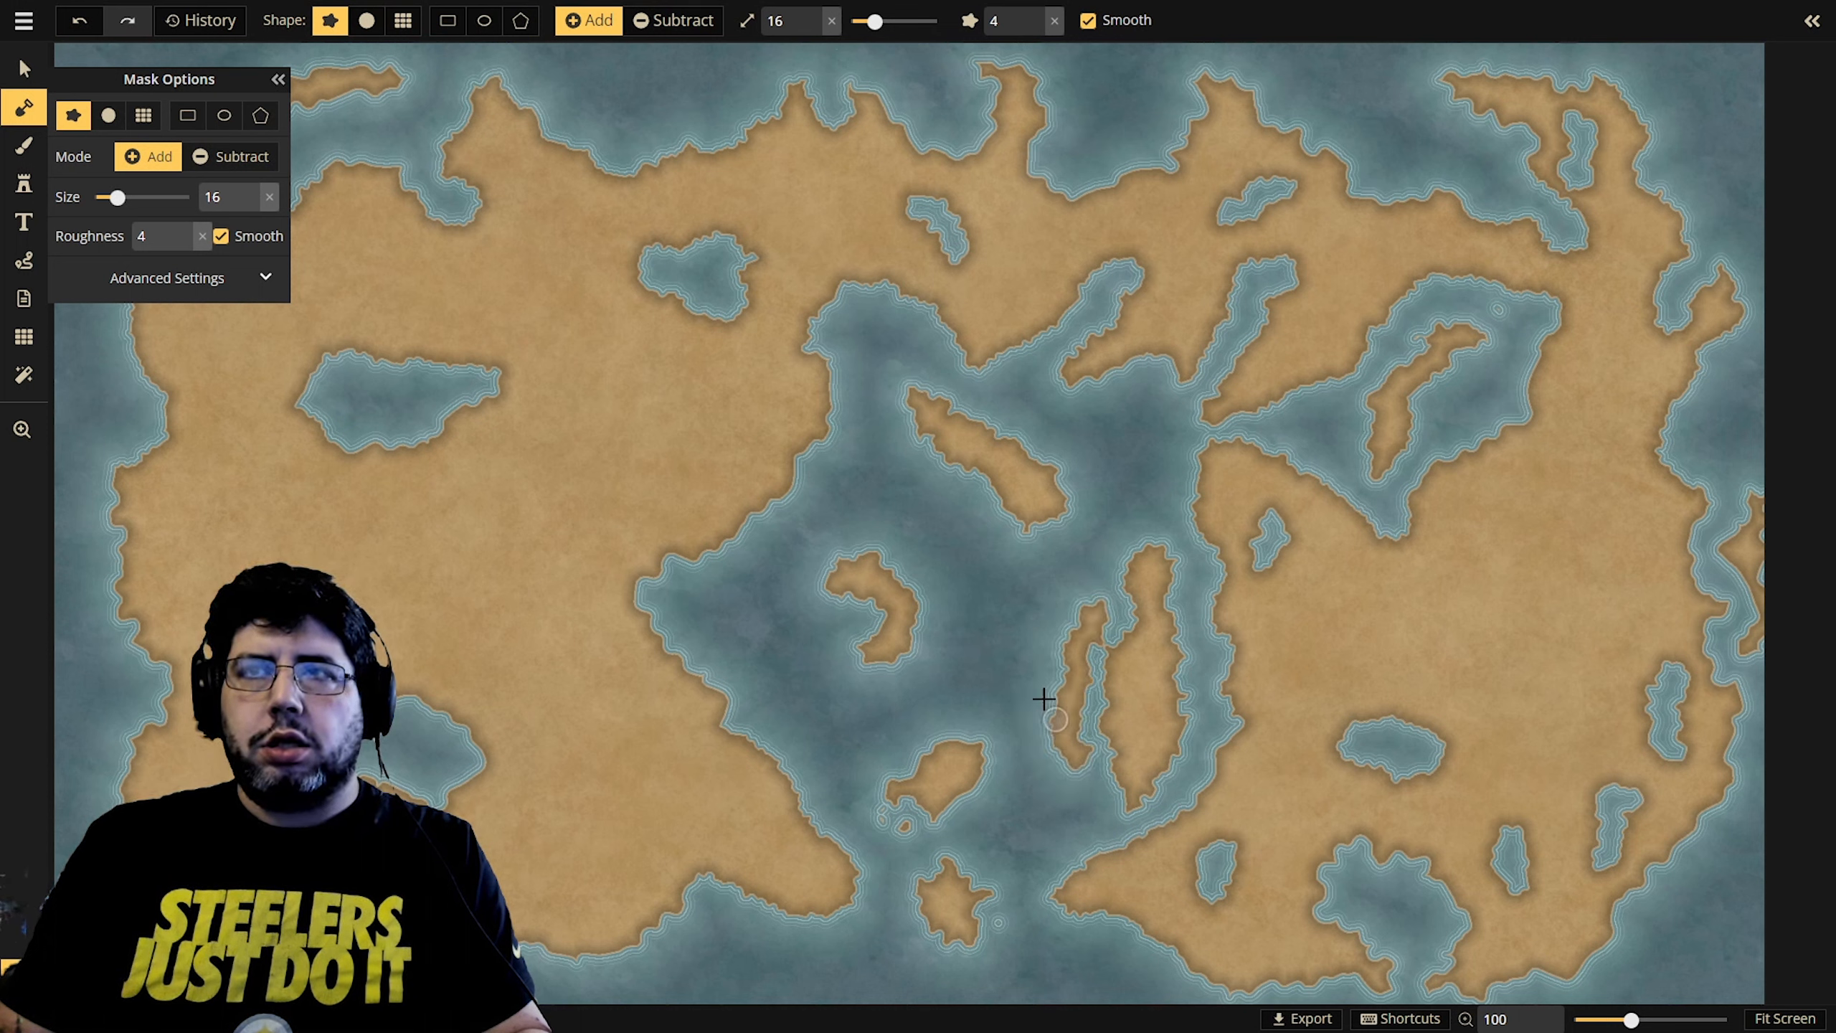
Switch the land brush to subtract mode and reduce its size below 12.
click(225, 157)
click(251, 202)
click(251, 202)
click(251, 202)
click(251, 202)
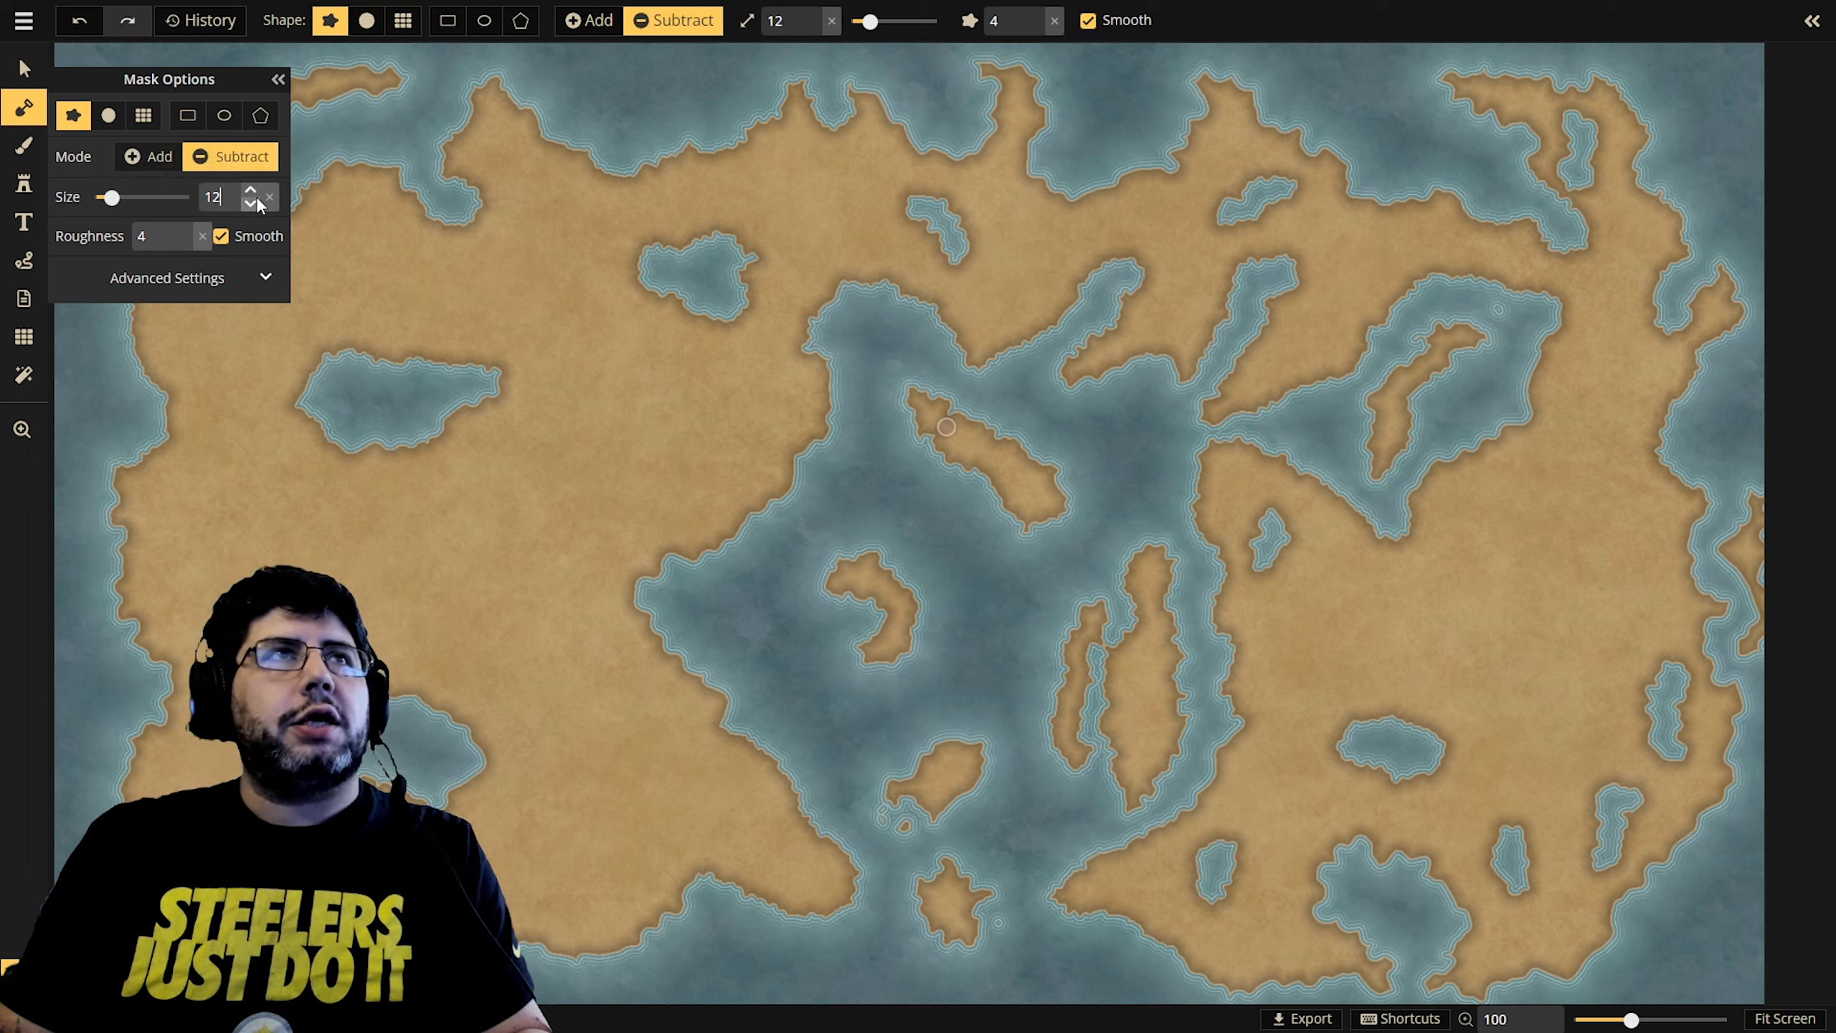
click(251, 202)
click(251, 202)
click(252, 202)
click(251, 202)
click(251, 203)
click(251, 202)
click(251, 202)
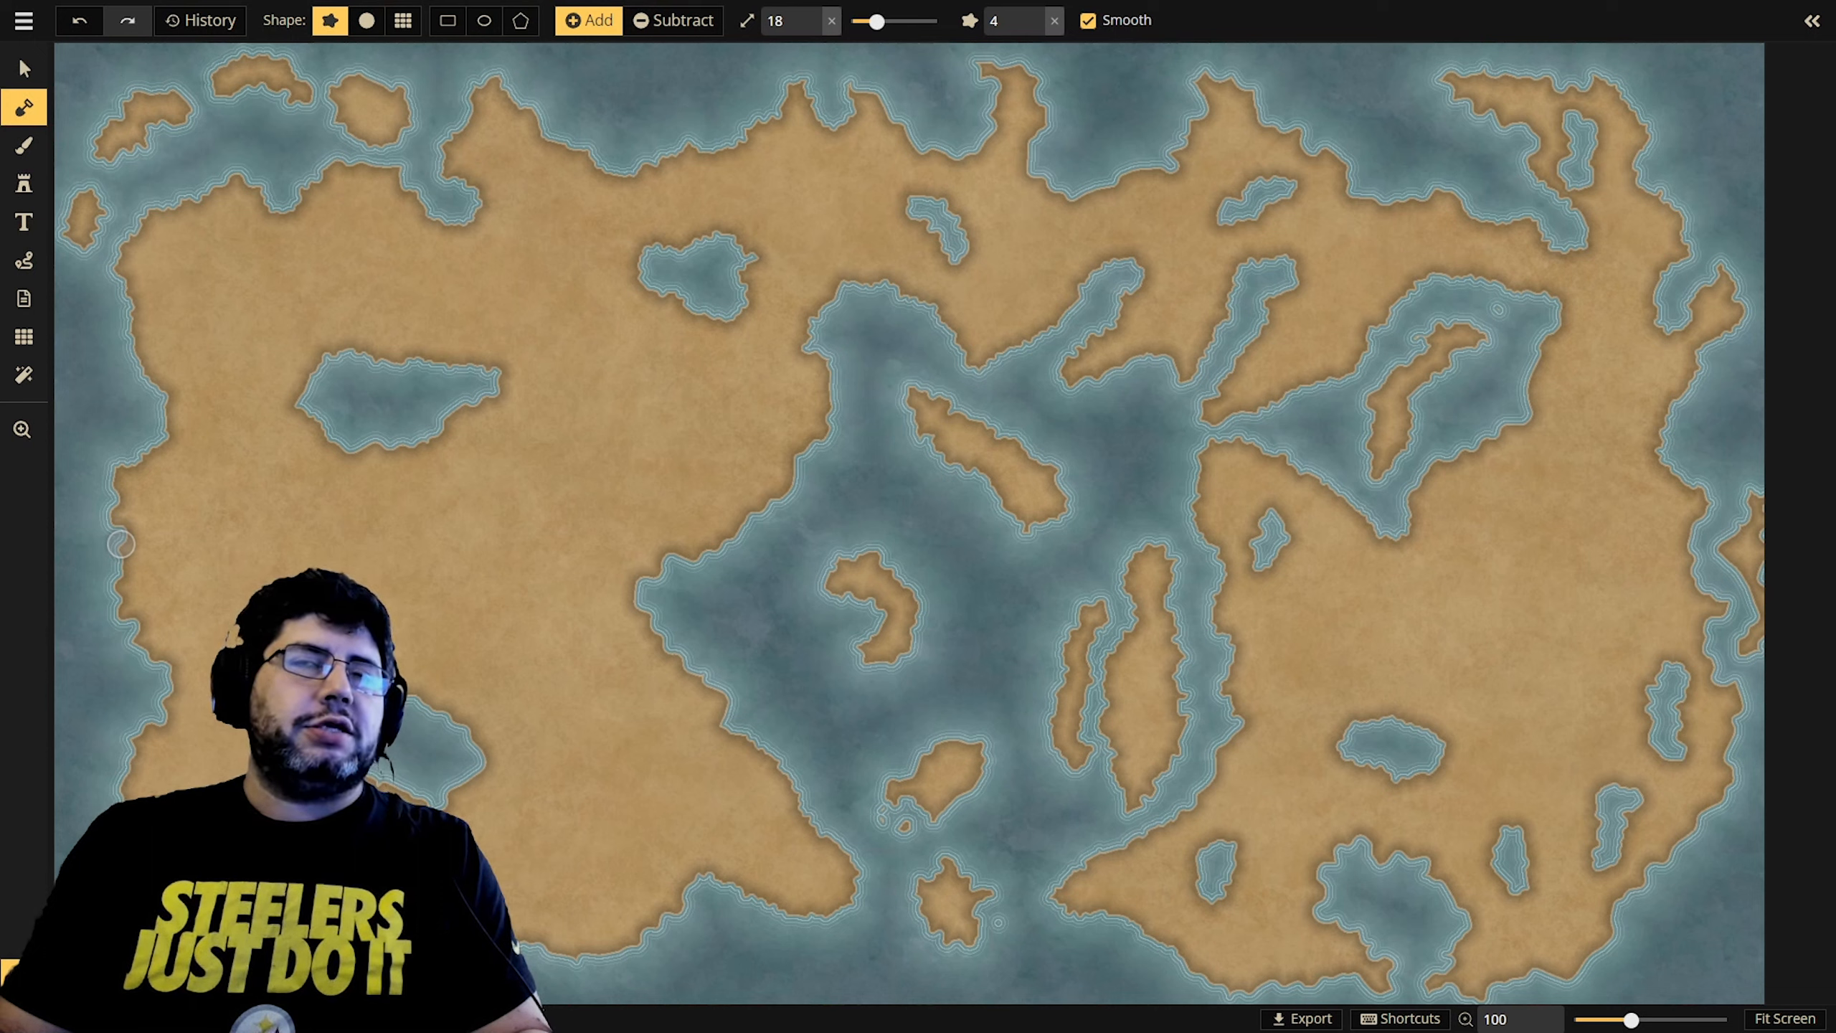
Erase the island at the eastern map edge with a size 16 subtract brush, and add a long island in the northeastern bay at size 18.
key(s)
key(bracketleft)
key(bracketleft)
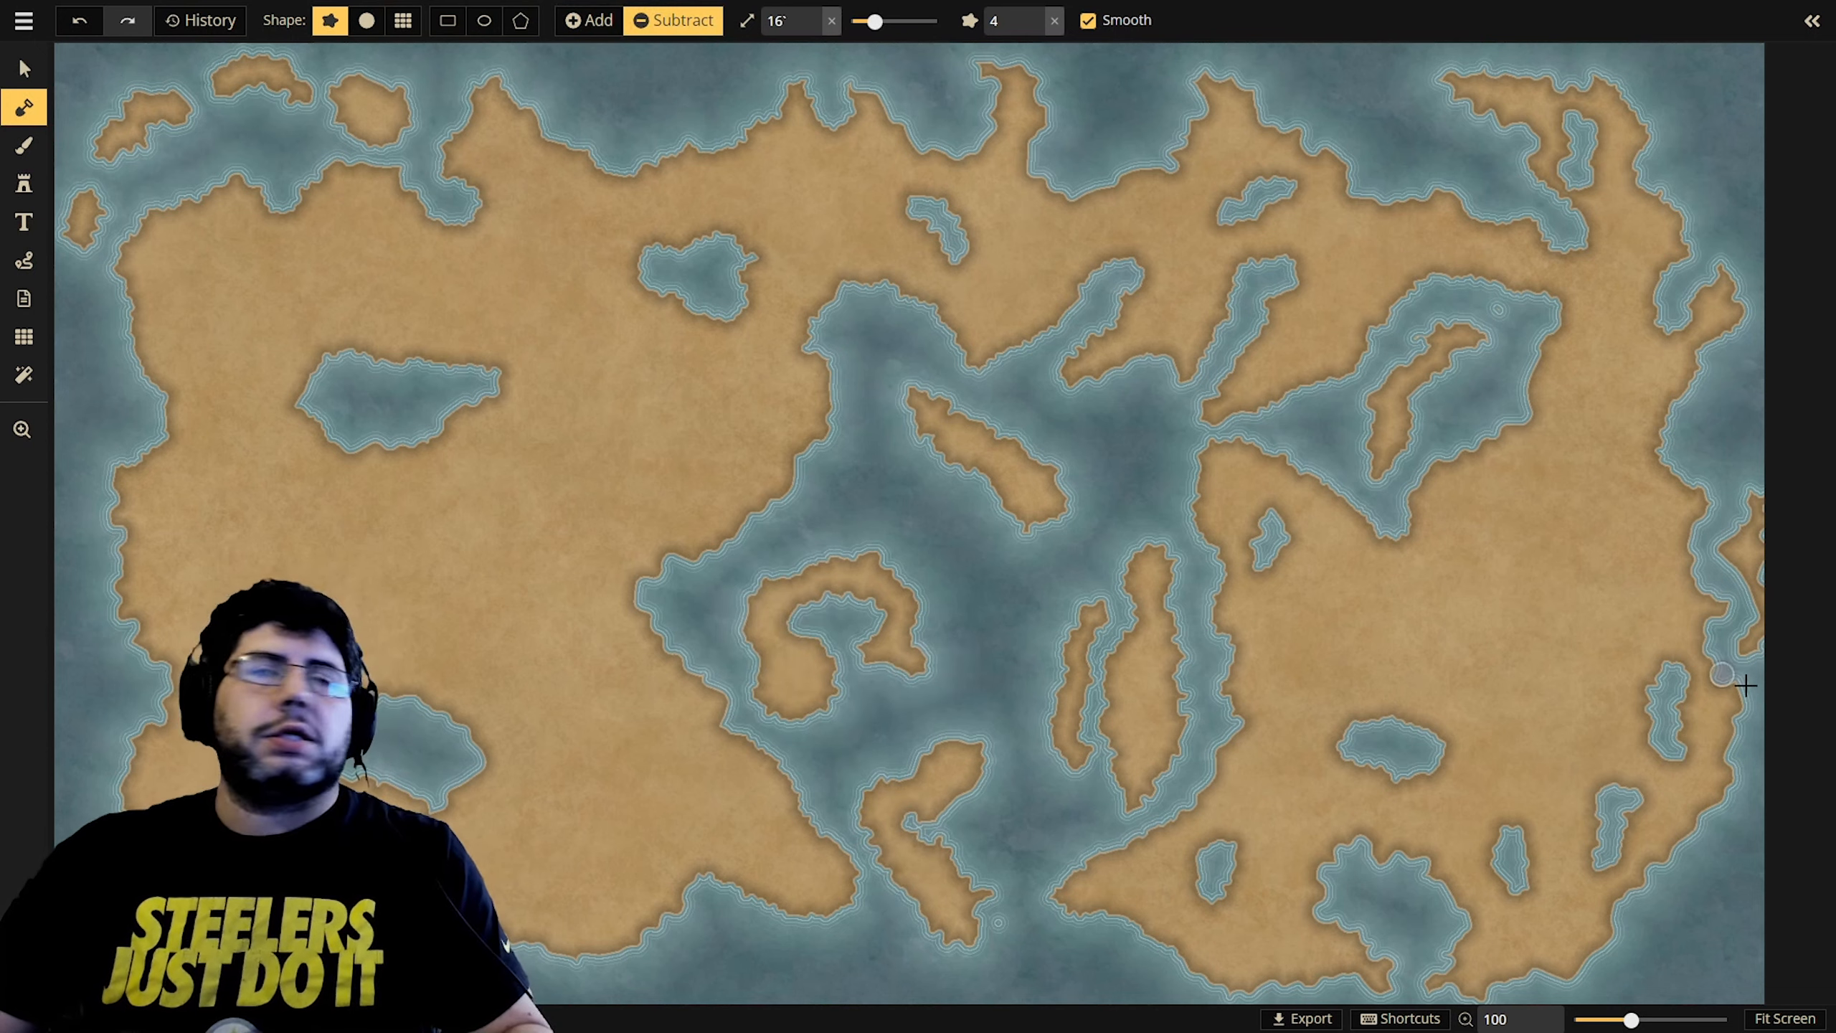
mouse_move(1734, 486)
mouse_down()
mouse_move(1746, 499)
mouse_move(1721, 541)
mouse_move(1738, 575)
mouse_move(1763, 524)
mouse_move(1747, 643)
mouse_up()
key(a)
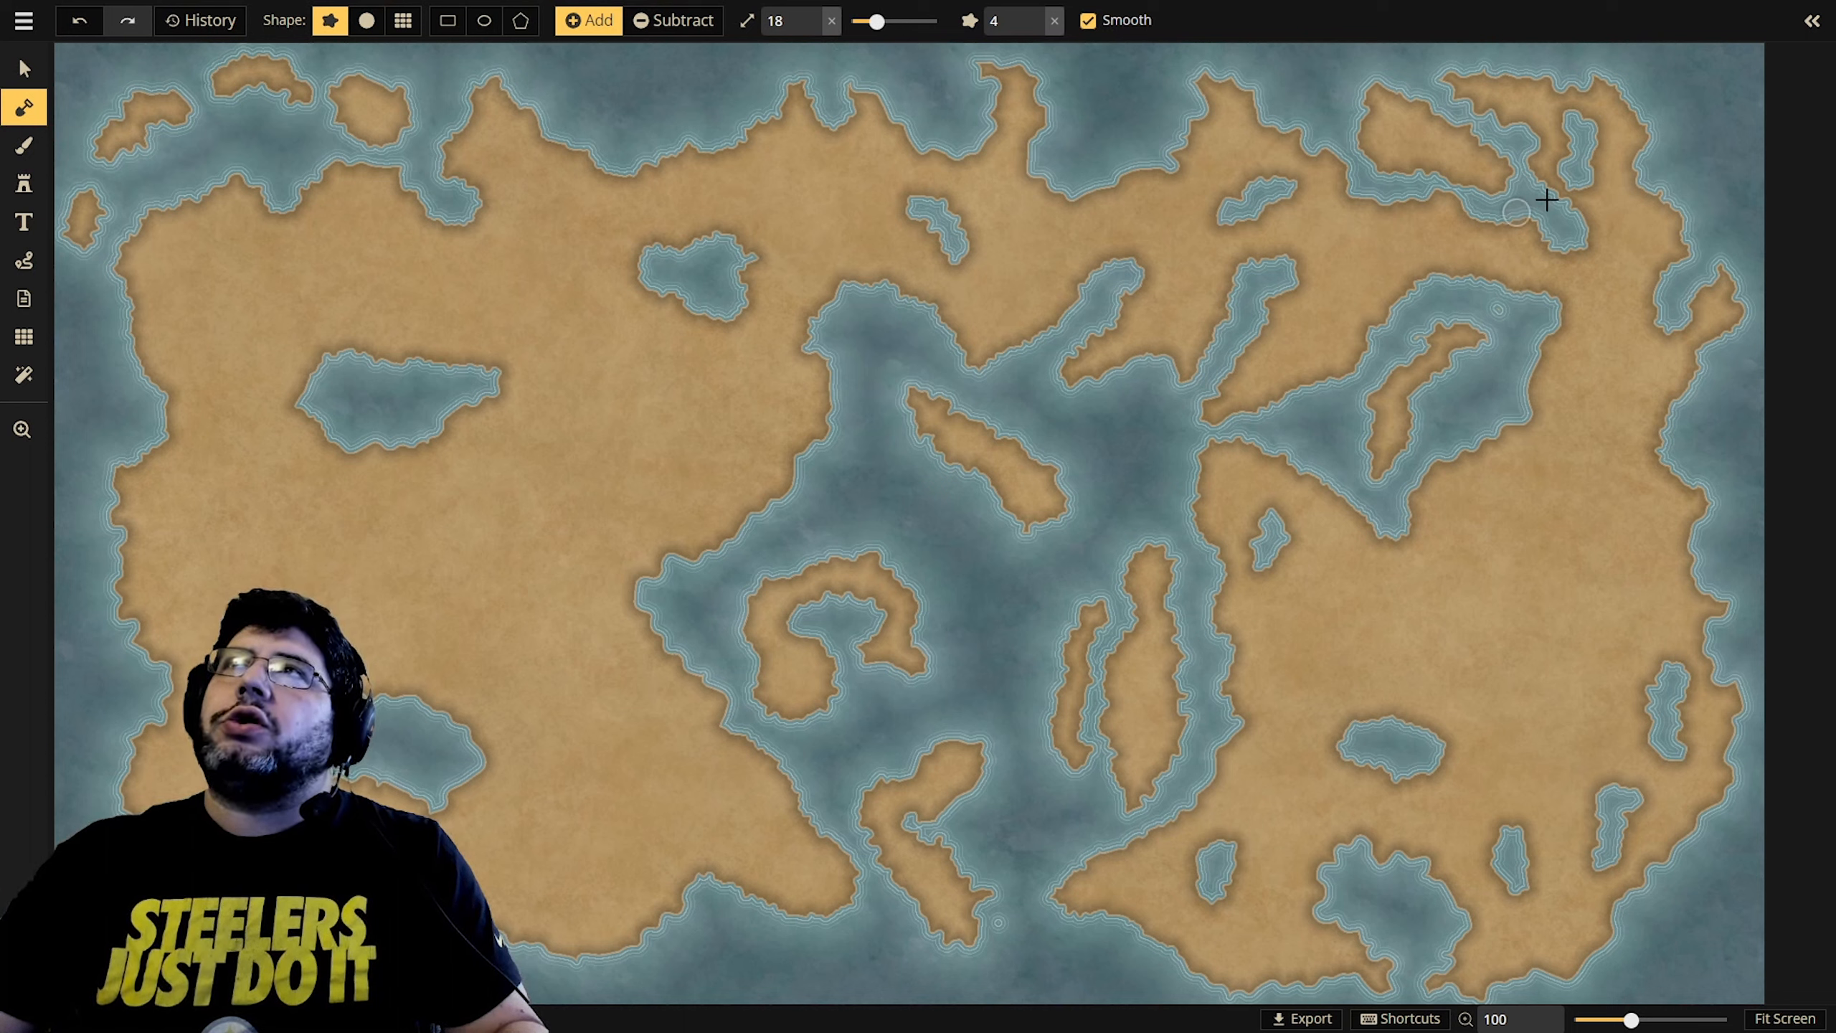
key(ctrl+z)
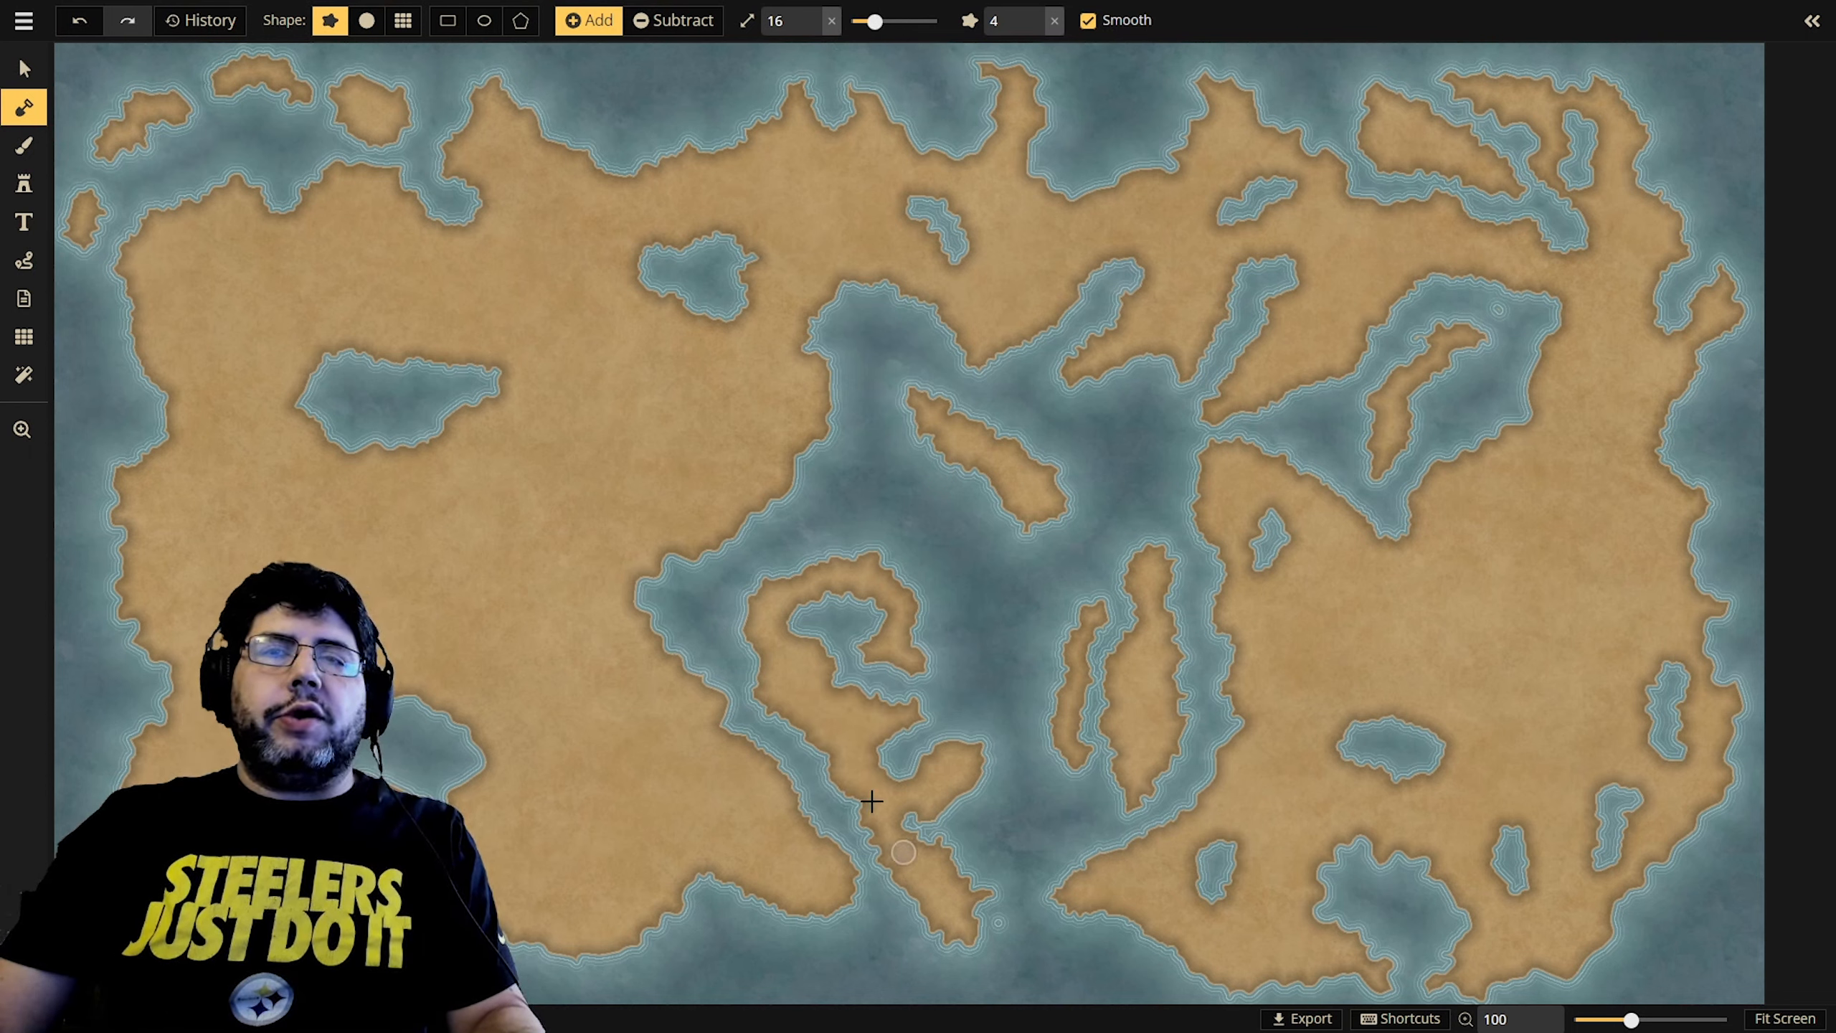